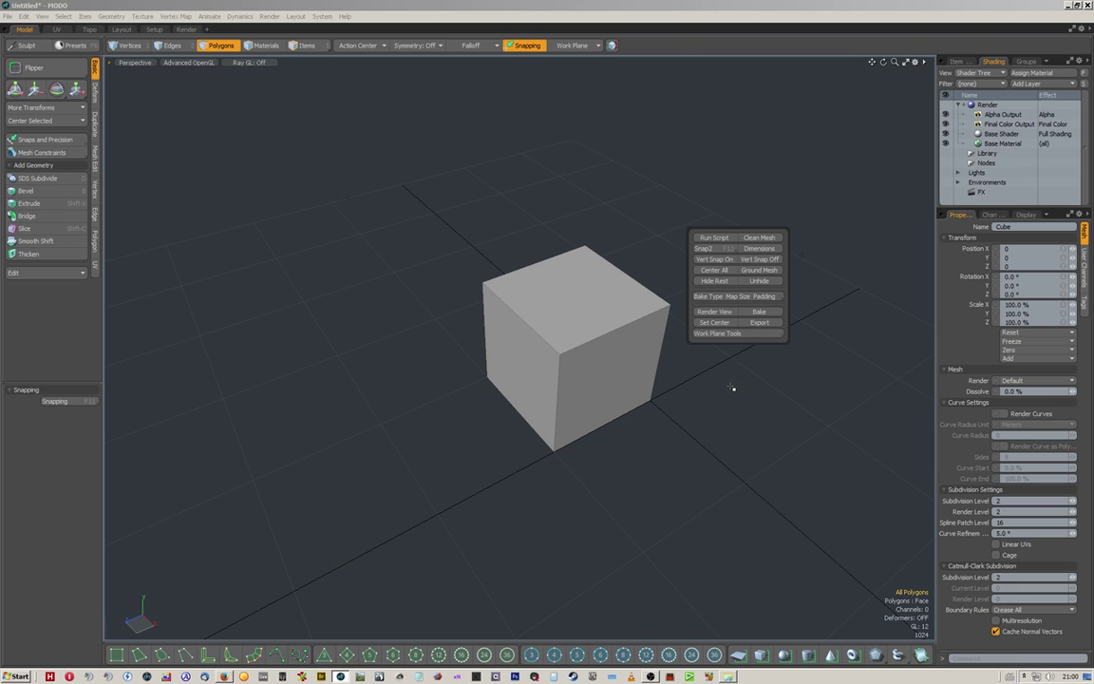
pyautogui.click(729, 397)
pyautogui.press('space')
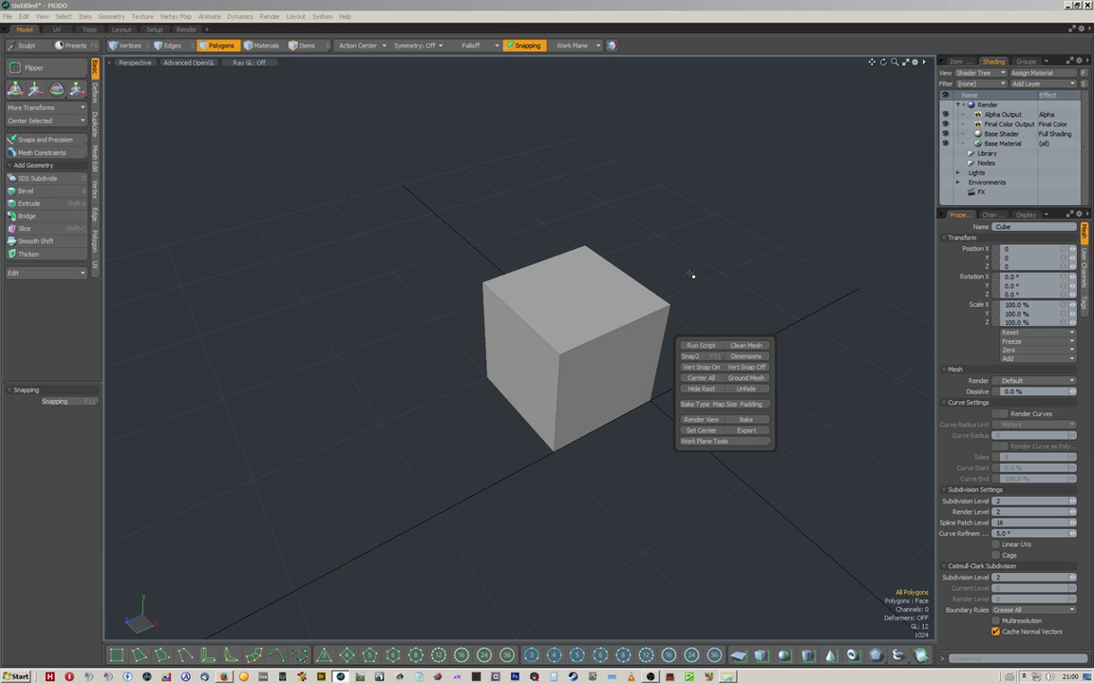
pyautogui.click(733, 308)
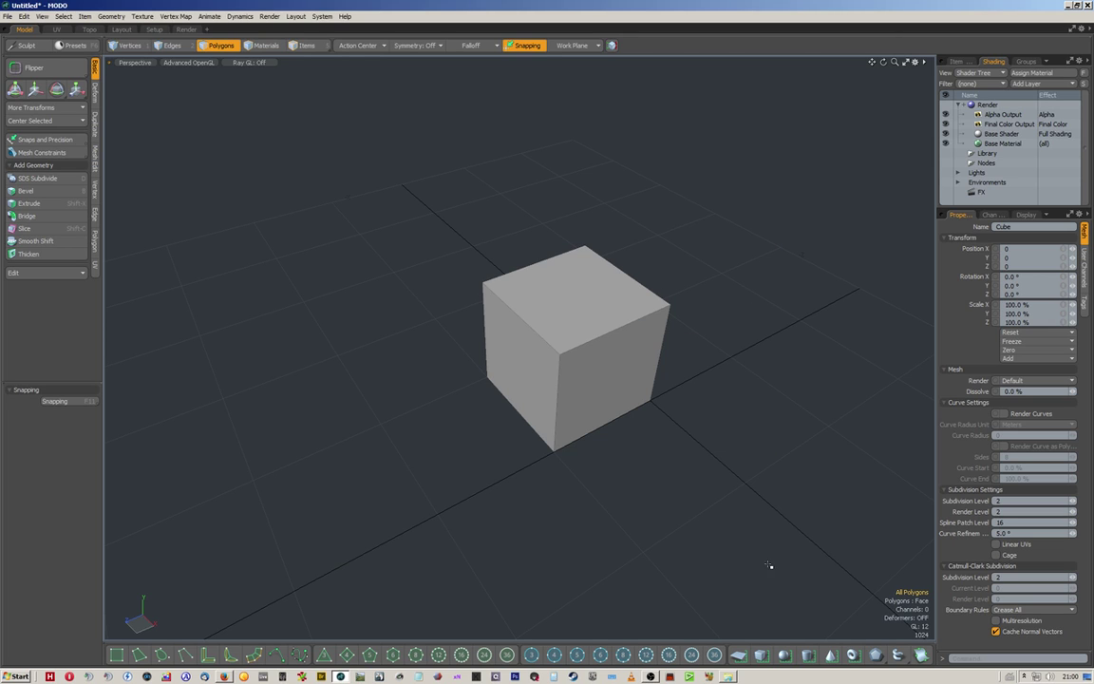
# Look inside the Scripts folder of the Luxology user directory and close the file browser window.
pyautogui.click(728, 676)
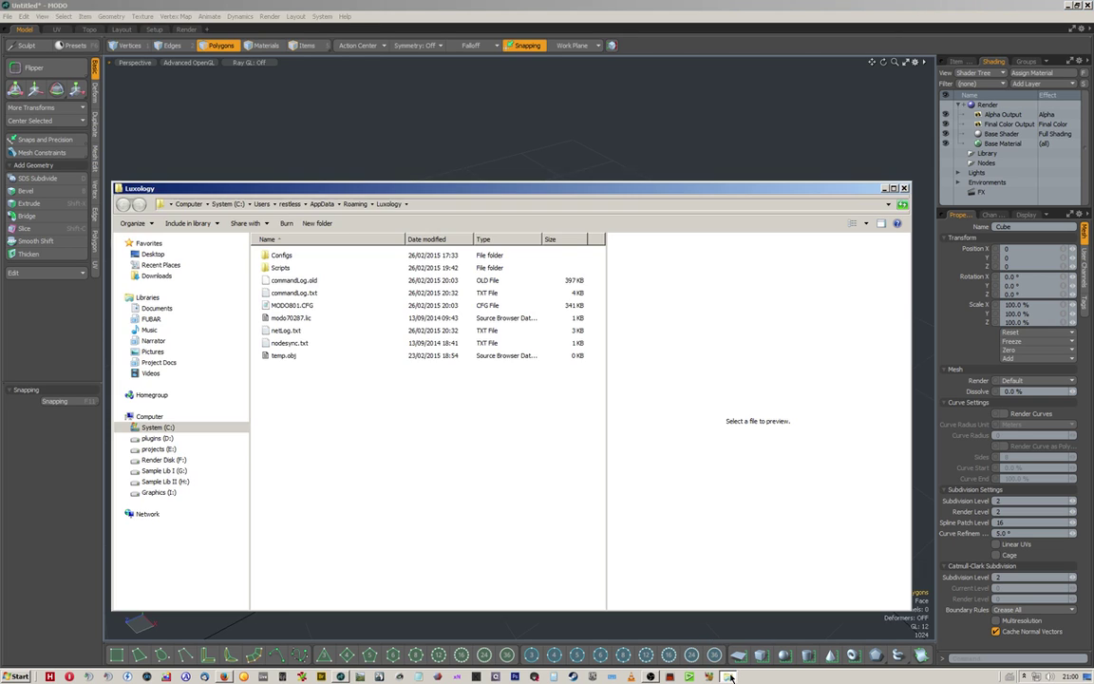
pyautogui.doubleClick(281, 270)
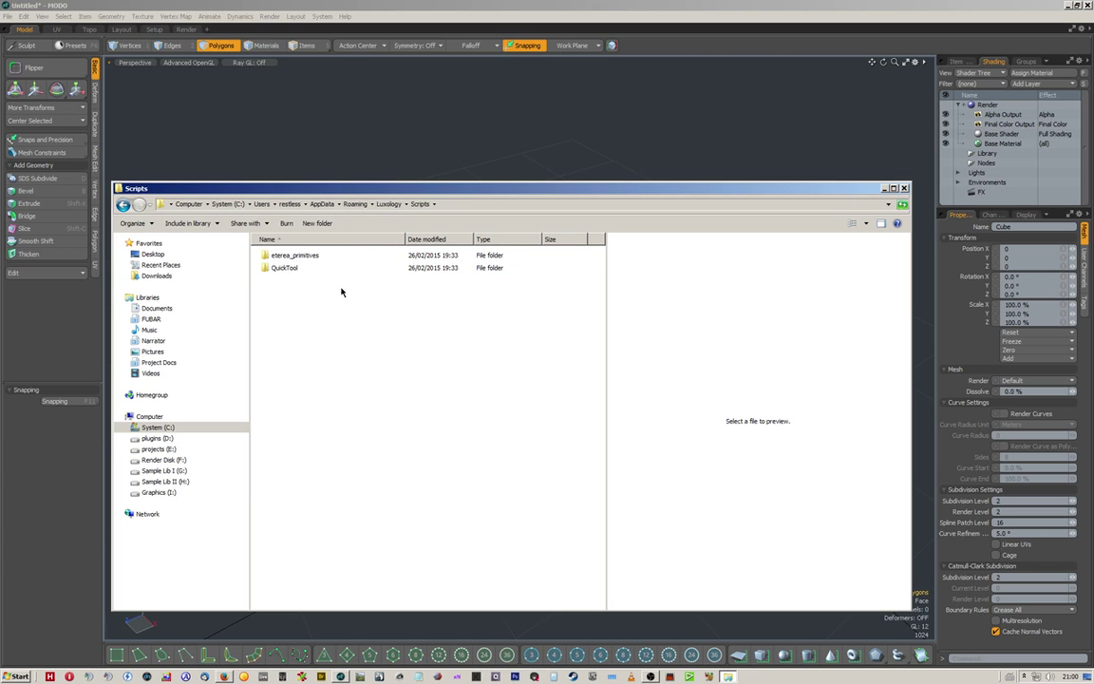
pyautogui.press('BackSpace')
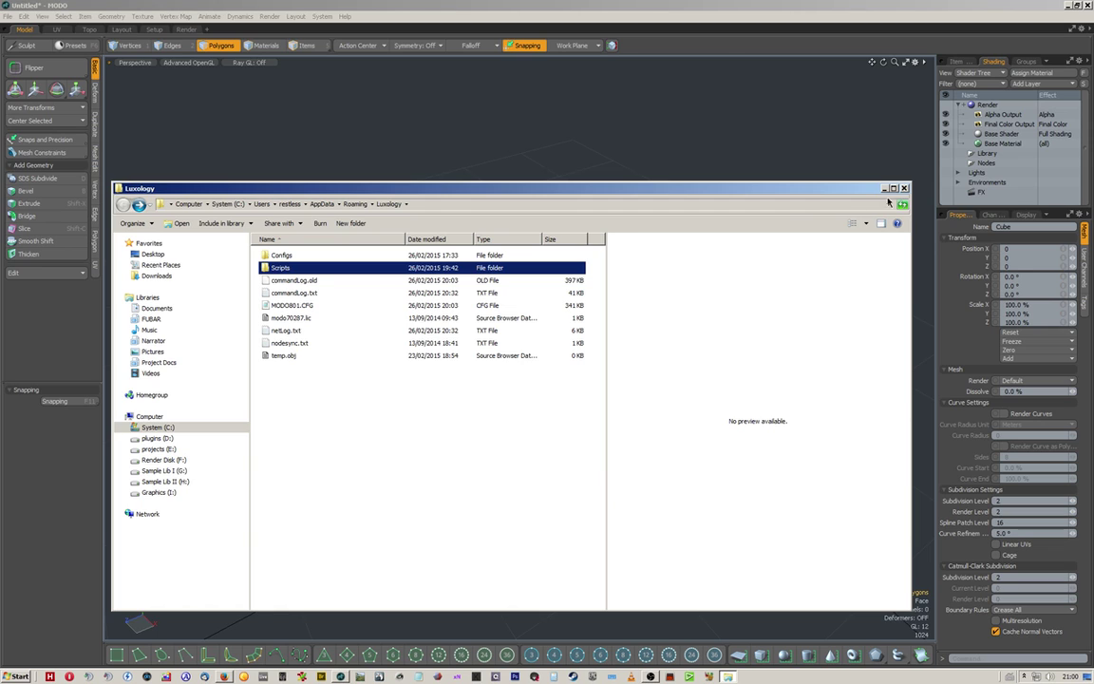
pyautogui.click(904, 188)
# Open the Form Editor and search the forms for "Quick".
pyautogui.click(321, 16)
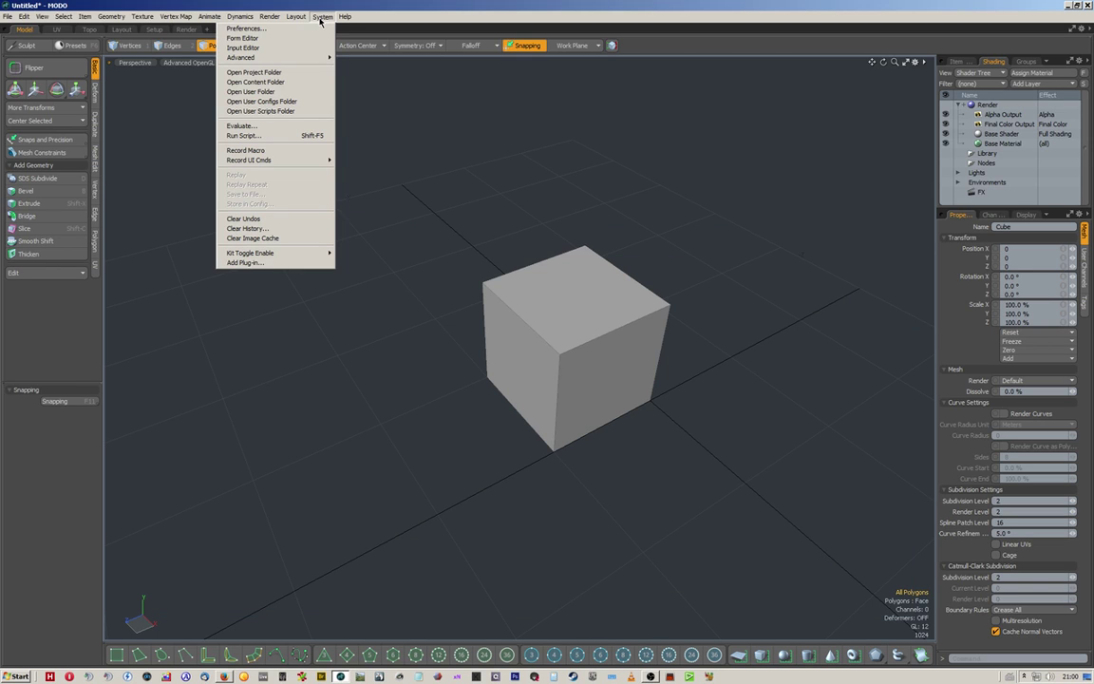
pyautogui.click(322, 47)
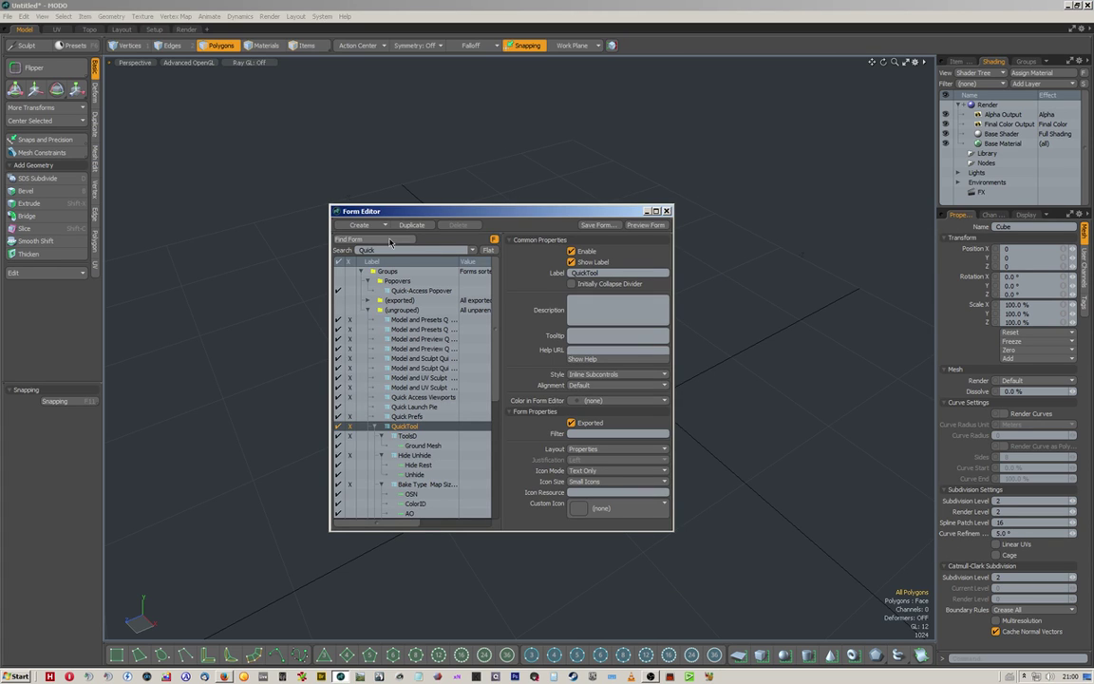
pyautogui.press('BackSpace')
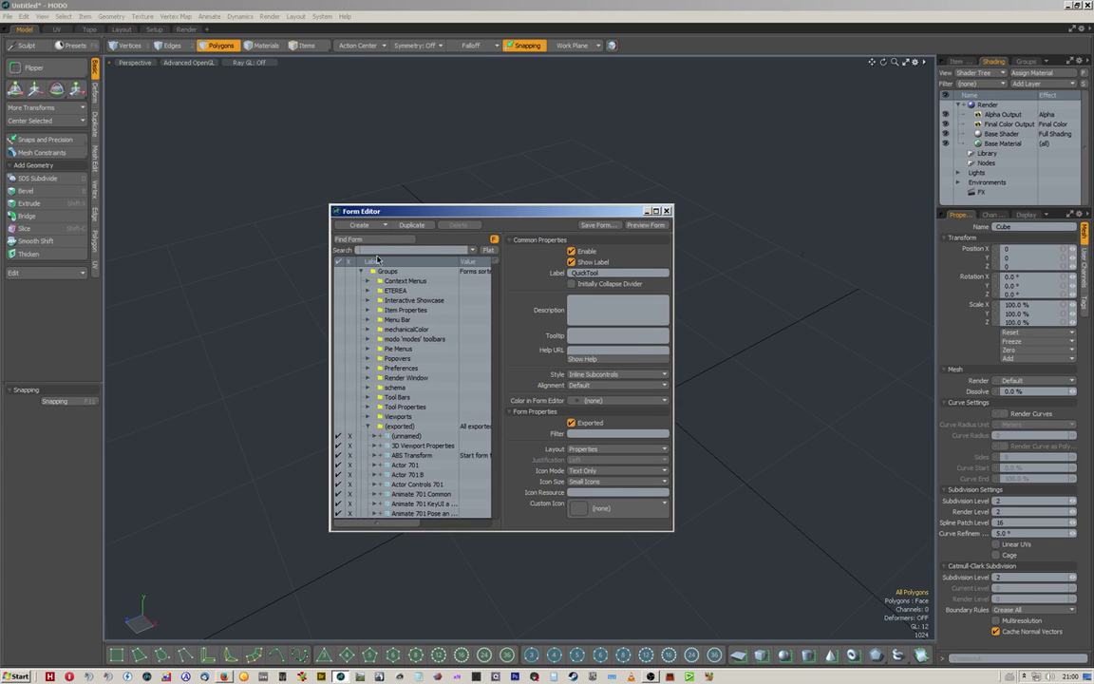
pyautogui.write('Quick')
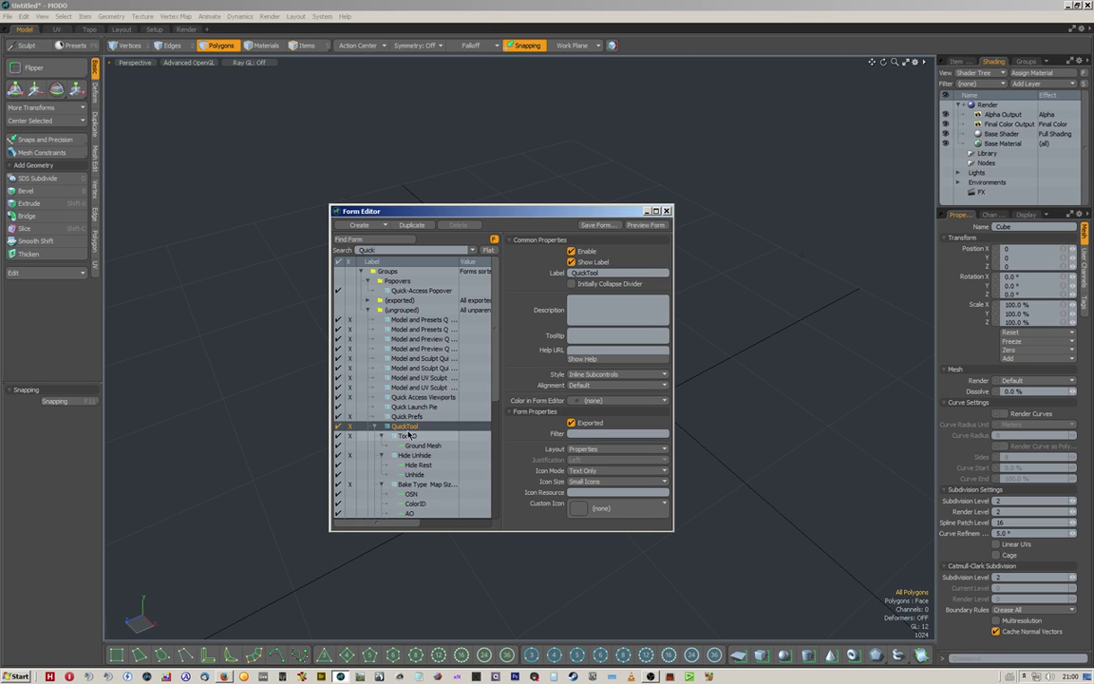
# Assign the QuickTool form to the F1 key and close the Form Editor.
pyautogui.rightClick(409, 425)
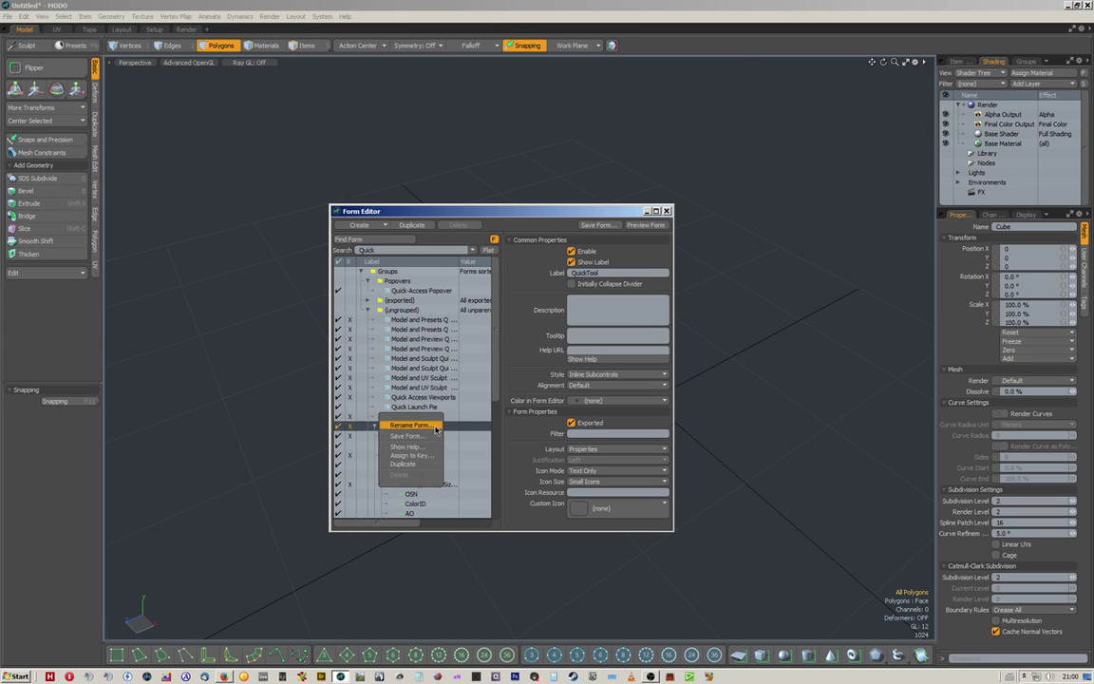
pyautogui.click(422, 457)
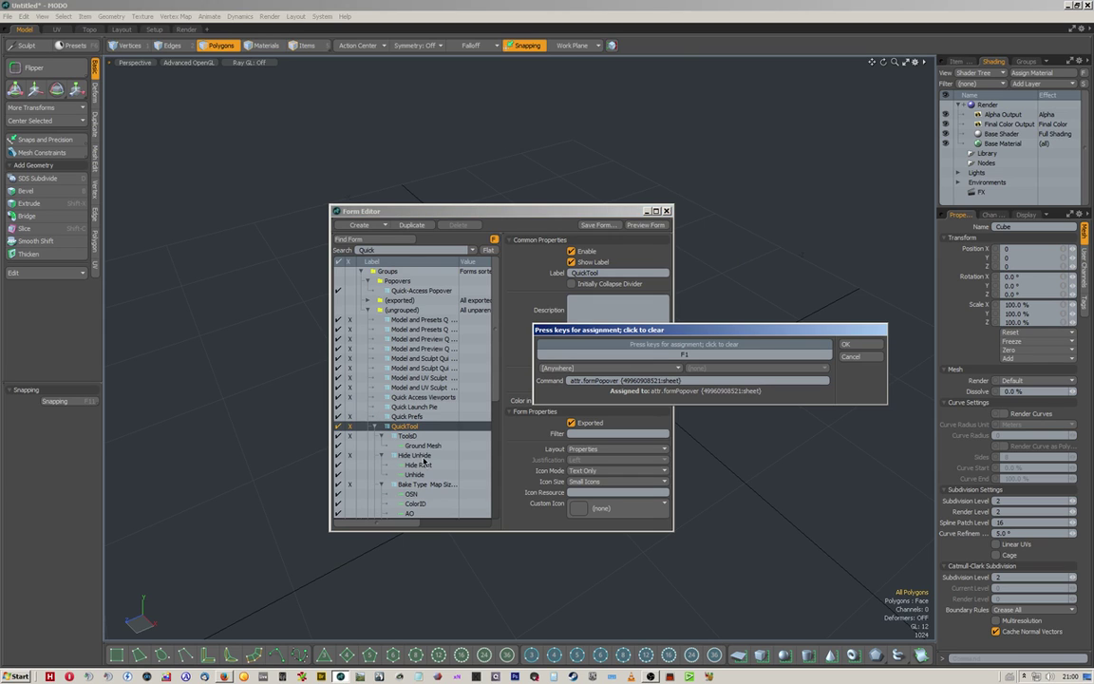
pyautogui.click(846, 345)
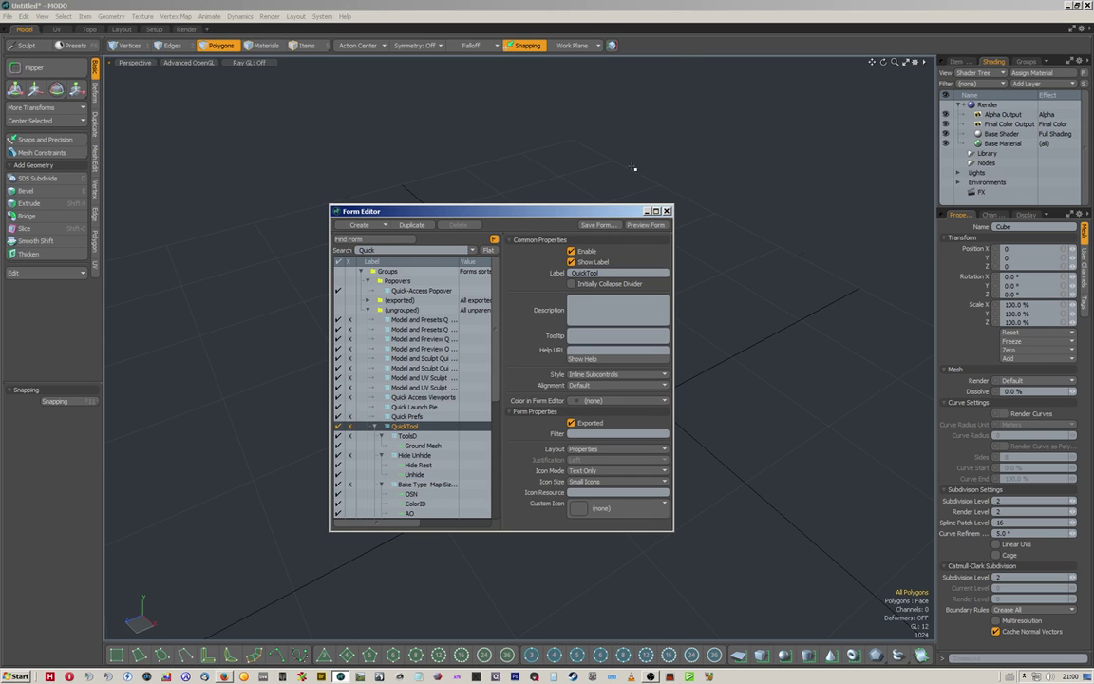
pyautogui.click(667, 211)
# Bring up the QuickTool popover, dismiss its Run Script file chooser and run Clean Mesh on the cube.
pyautogui.keyDown('alt'); pyautogui.moveTo(615, 374); pyautogui.dragTo(684, 305); pyautogui.keyUp('alt')
pyautogui.press('F1')
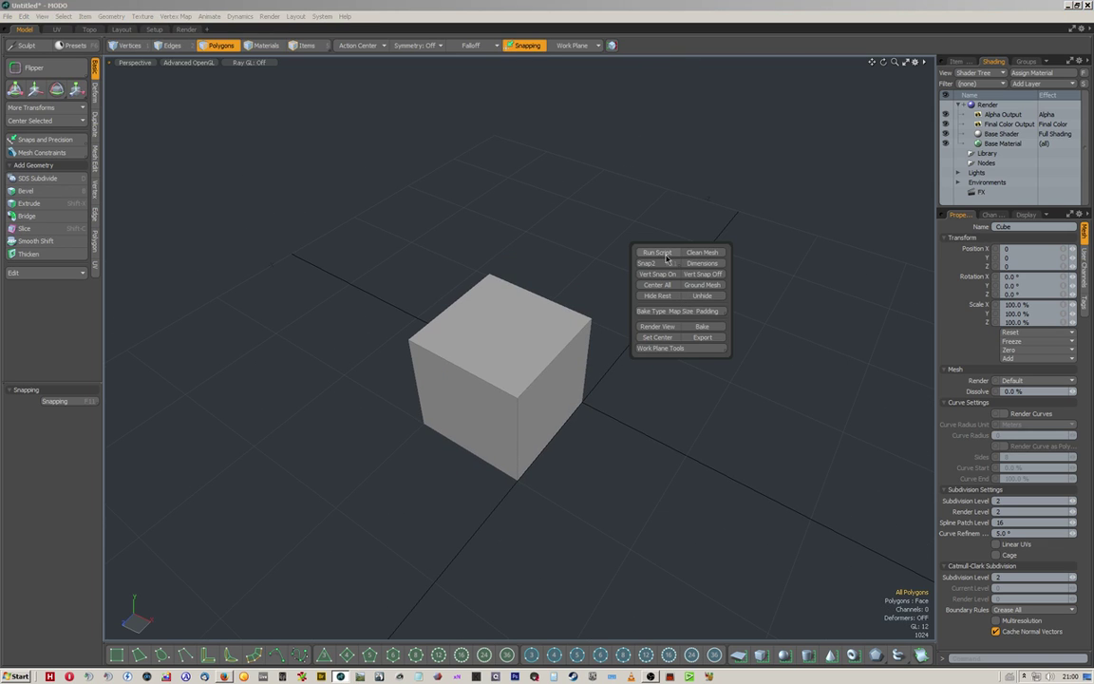
pyautogui.click(665, 252)
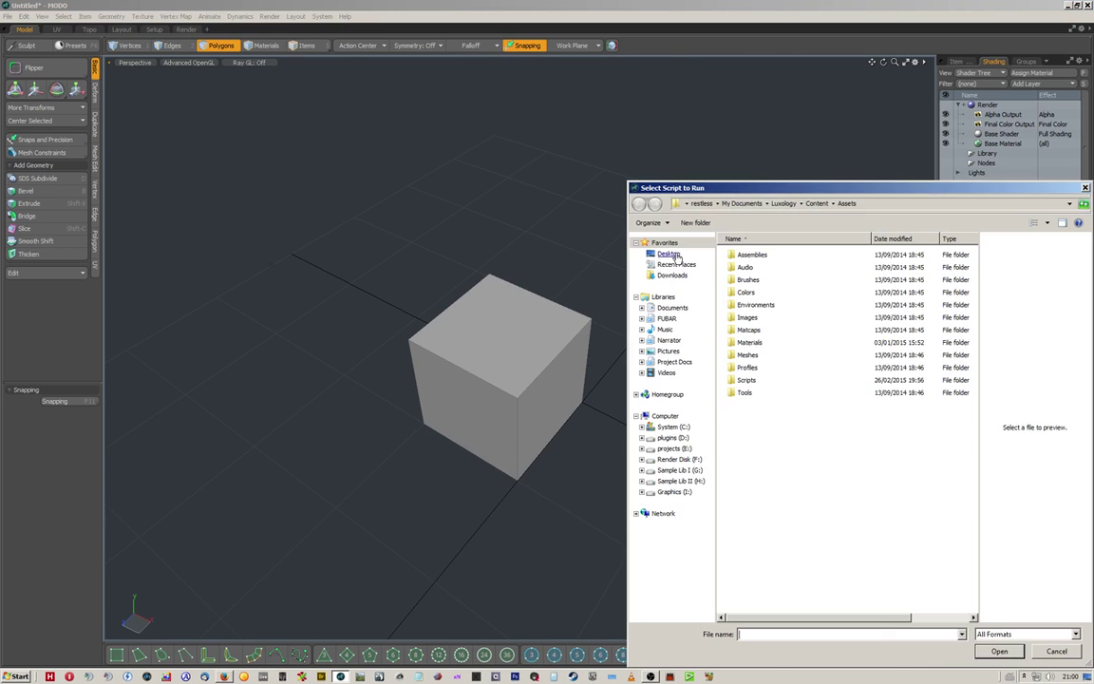
pyautogui.click(1086, 188)
pyautogui.click(705, 253)
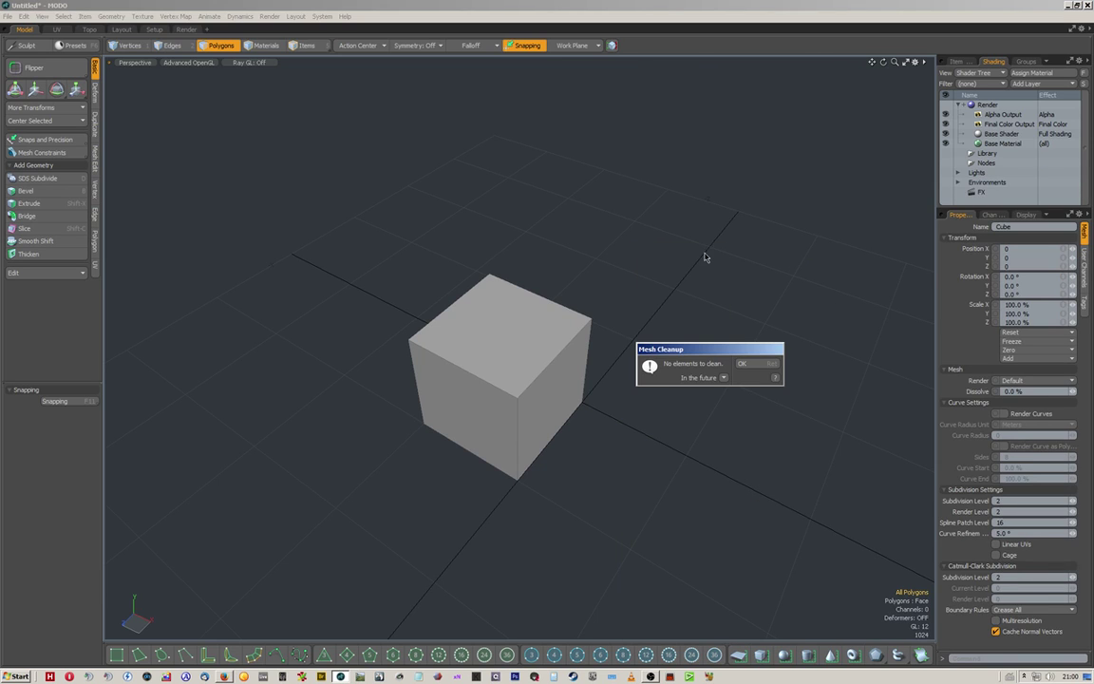
pyautogui.click(759, 365)
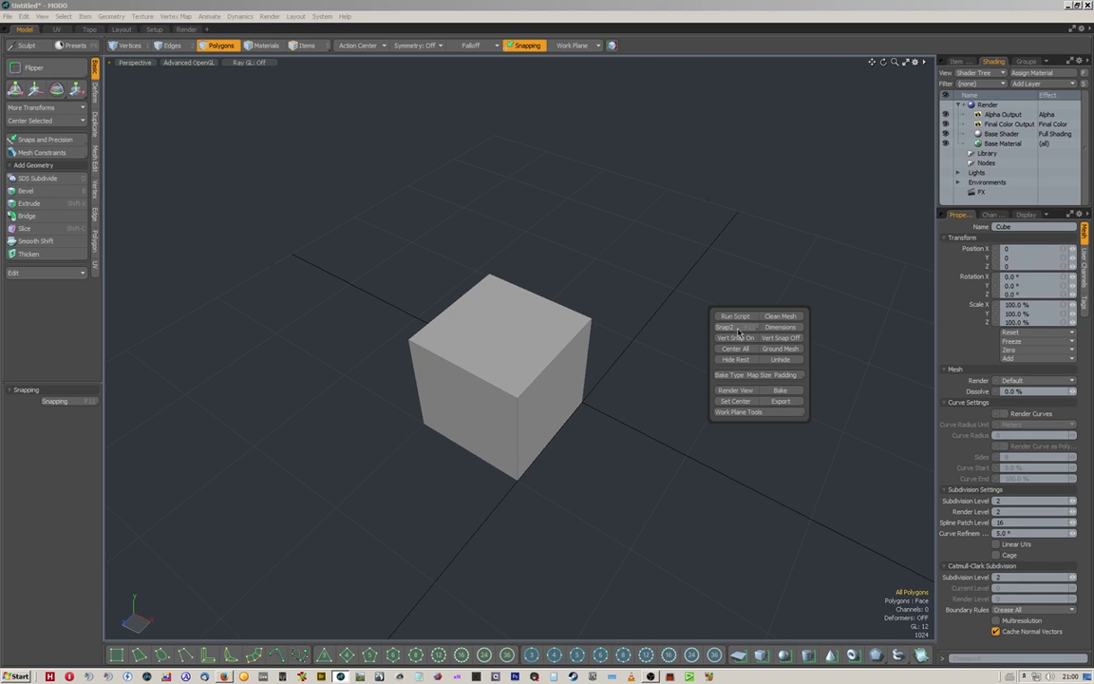
# View the Snap2 snapping options from the QuickTool popover, dismiss them and examine the cube's lower corner up close.
pyautogui.click(735, 331)
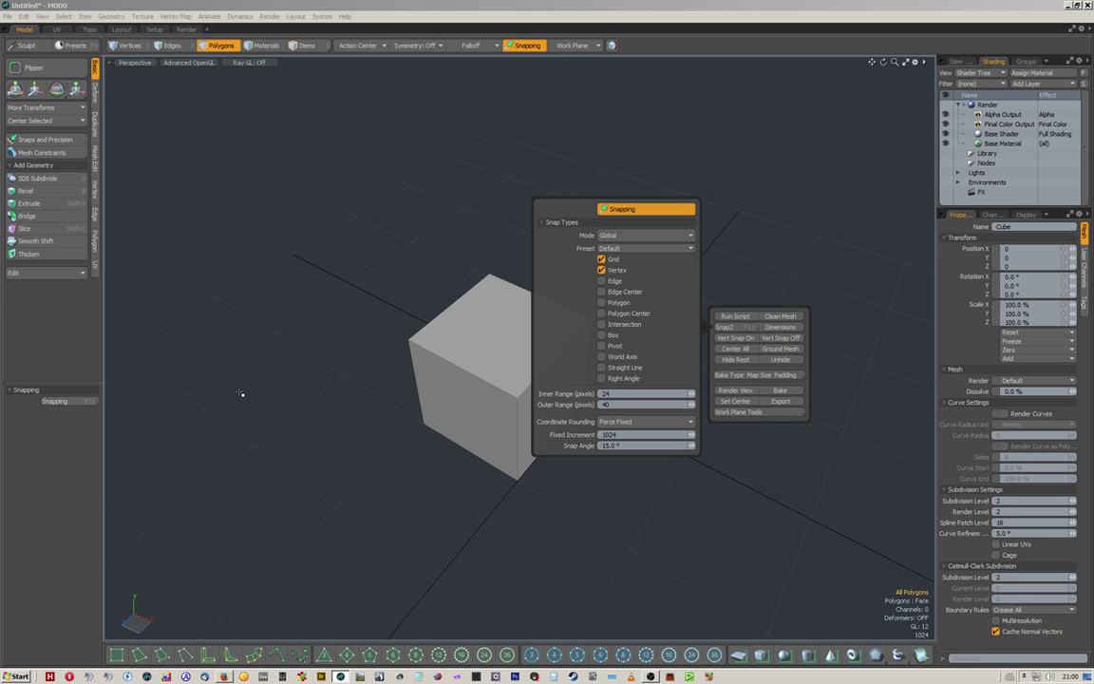
pyautogui.click(440, 419)
pyautogui.keyDown('alt'); pyautogui.moveTo(438, 419); pyautogui.dragTo(561, 379); pyautogui.keyUp('alt')
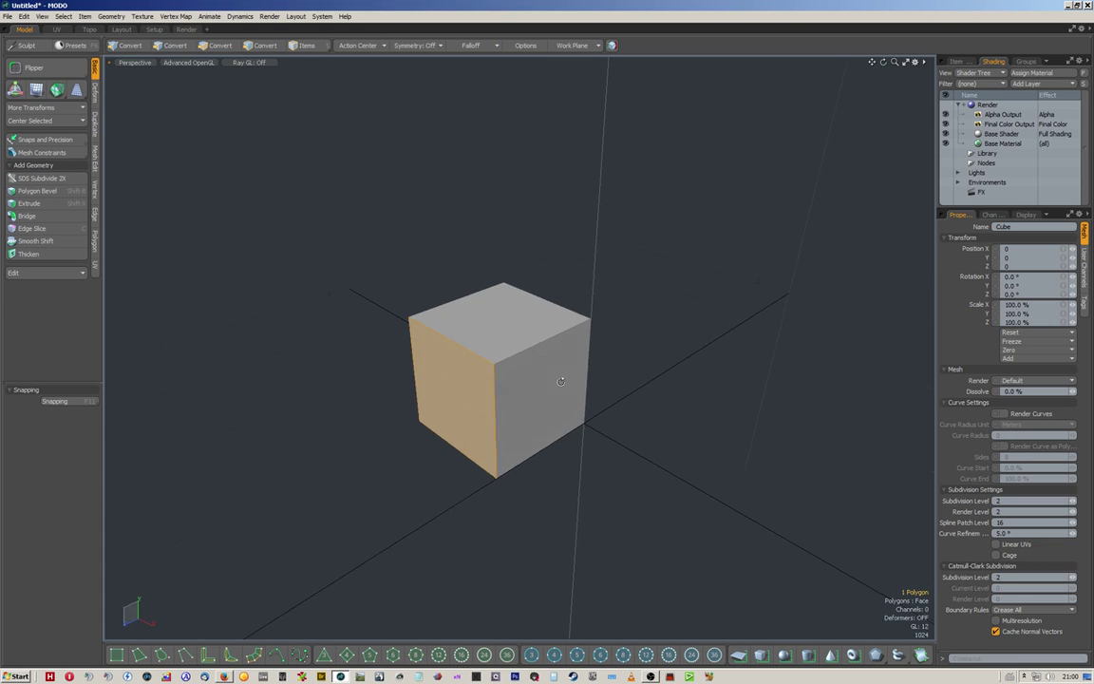
pyautogui.scroll(5, 560, 378)
pyautogui.scroll(6, 581, 356)
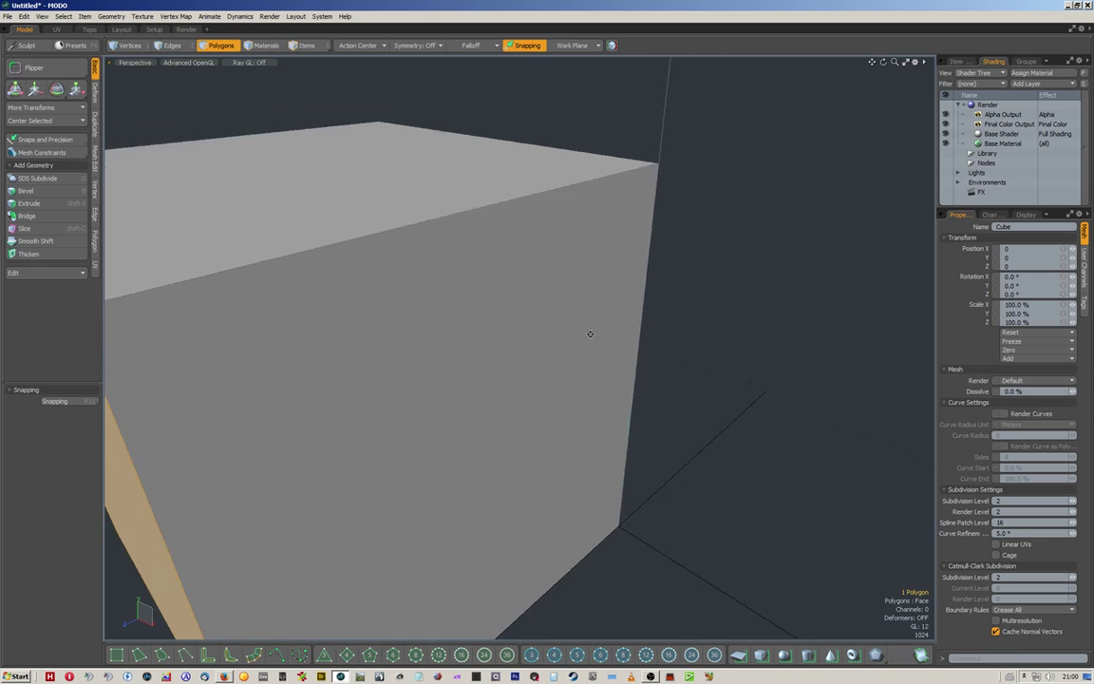
pyautogui.moveTo(509, 303)
pyautogui.keyDown('alt'); pyautogui.mouseDown()
pyautogui.moveTo(487, 277)
pyautogui.moveTo(447, 291)
pyautogui.moveTo(508, 292)
pyautogui.mouseUp(); pyautogui.keyUp('alt')
pyautogui.click(598, 359)
pyautogui.scroll(1, 596, 359)
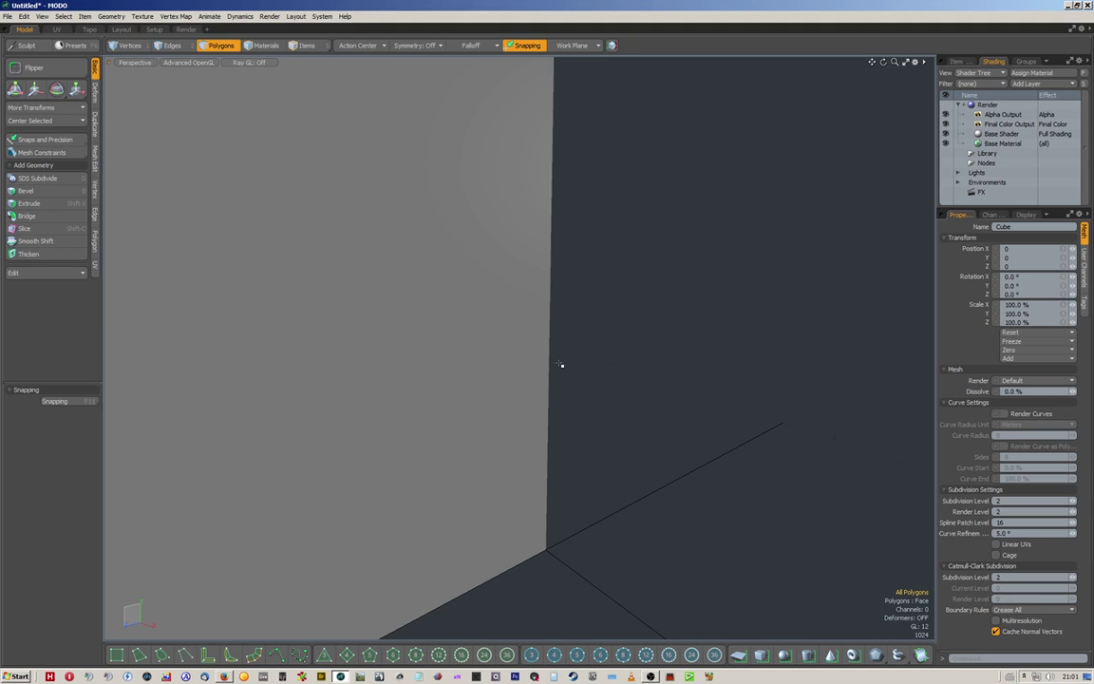
# Show the Snap2 options again and toggle the tool's own Snapping setting on and off.
pyautogui.press('q')
pyautogui.click(543, 325)
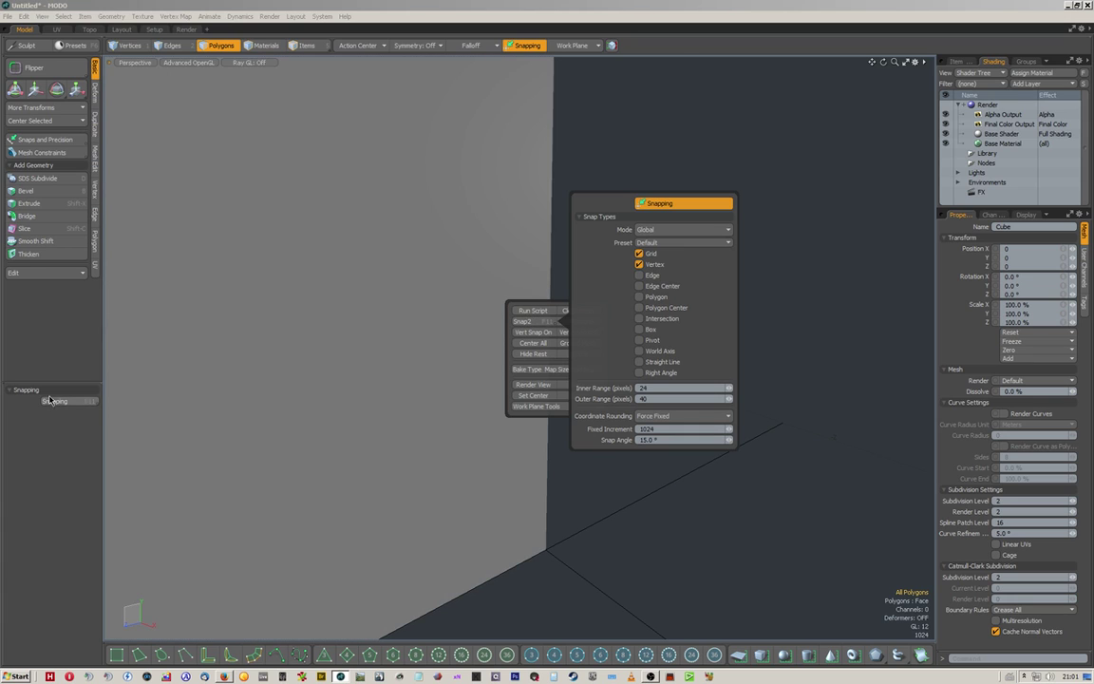
pyautogui.click(57, 401)
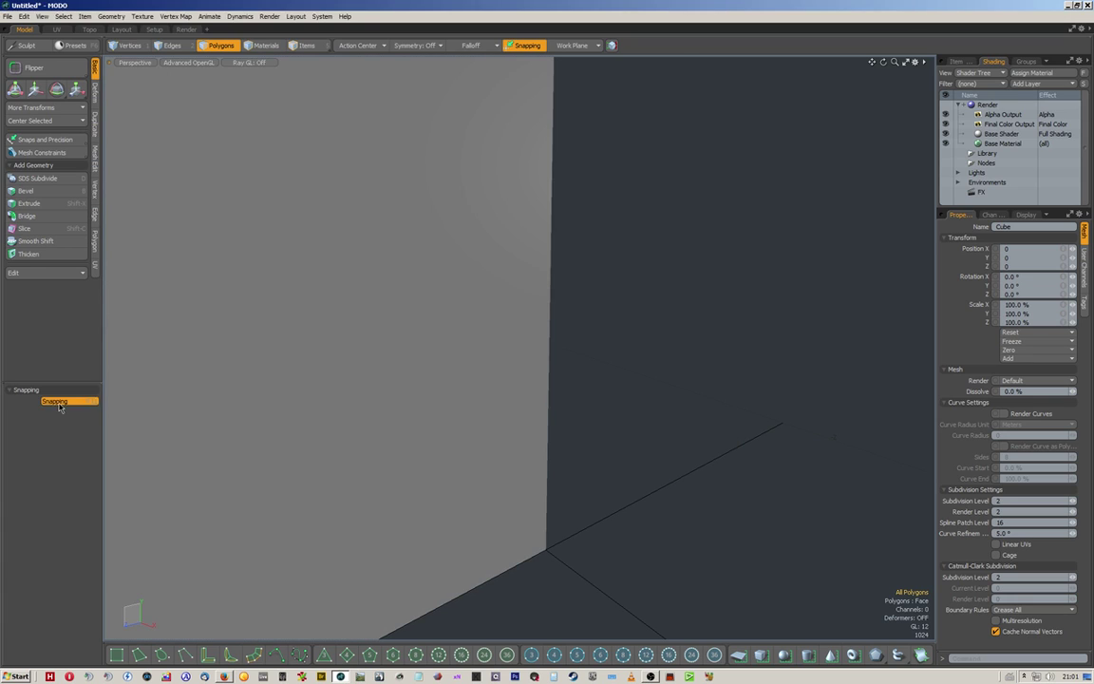
pyautogui.click(59, 407)
# Turn on the Dimensions display from the QuickTool popover and examine the cube's size labels.
pyautogui.keyDown('alt'); pyautogui.moveTo(549, 317); pyautogui.dragTo(567, 374); pyautogui.keyUp('alt')
pyautogui.press('space')
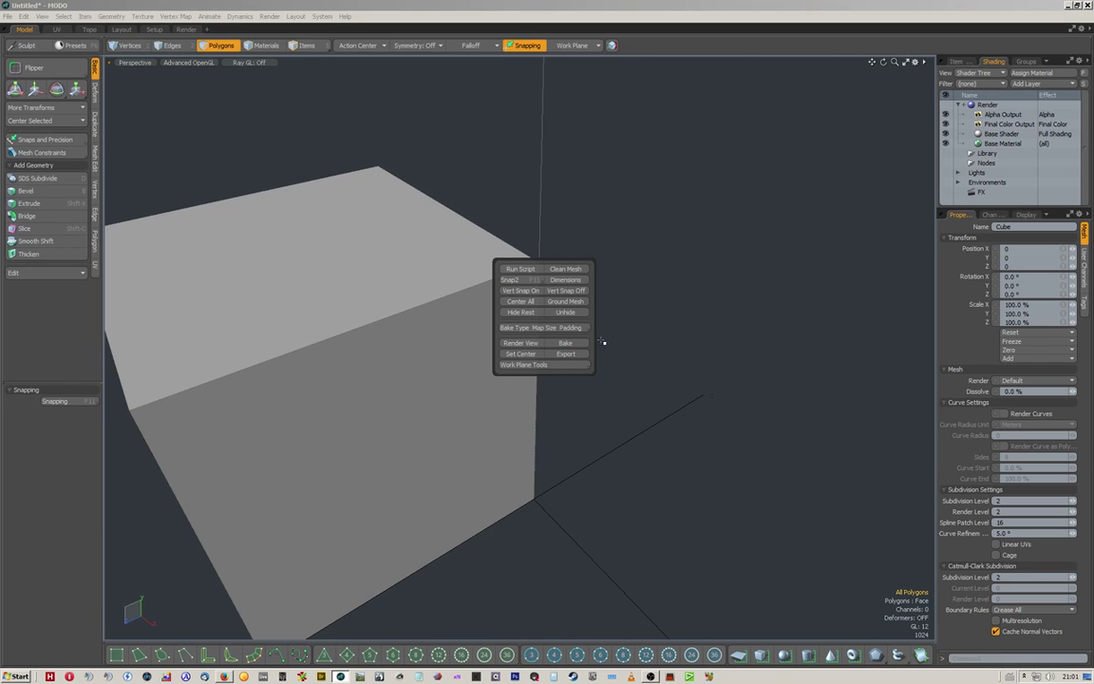
pyautogui.click(567, 279)
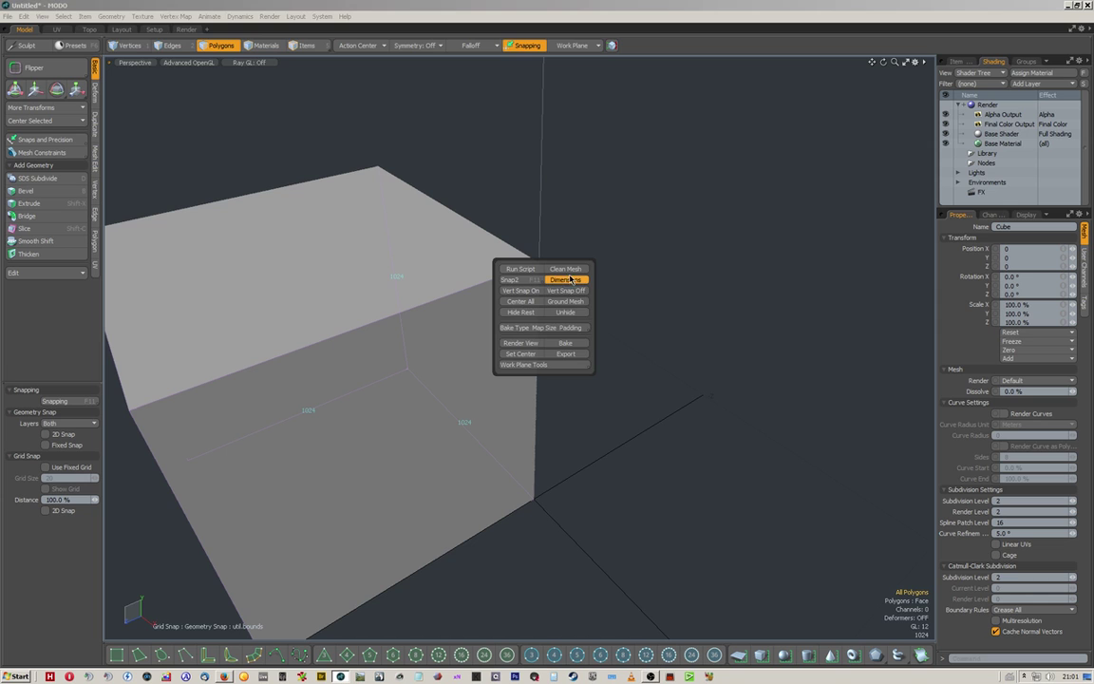
pyautogui.keyDown('alt'); pyautogui.click(675, 362); pyautogui.keyUp('alt')
pyautogui.keyDown('alt'); pyautogui.moveTo(556, 367); pyautogui.dragTo(425, 346); pyautogui.keyUp('alt')
pyautogui.scroll(-2, 475, 349)
pyautogui.keyDown('alt'); pyautogui.moveTo(556, 346); pyautogui.dragTo(623, 360); pyautogui.keyUp('alt')
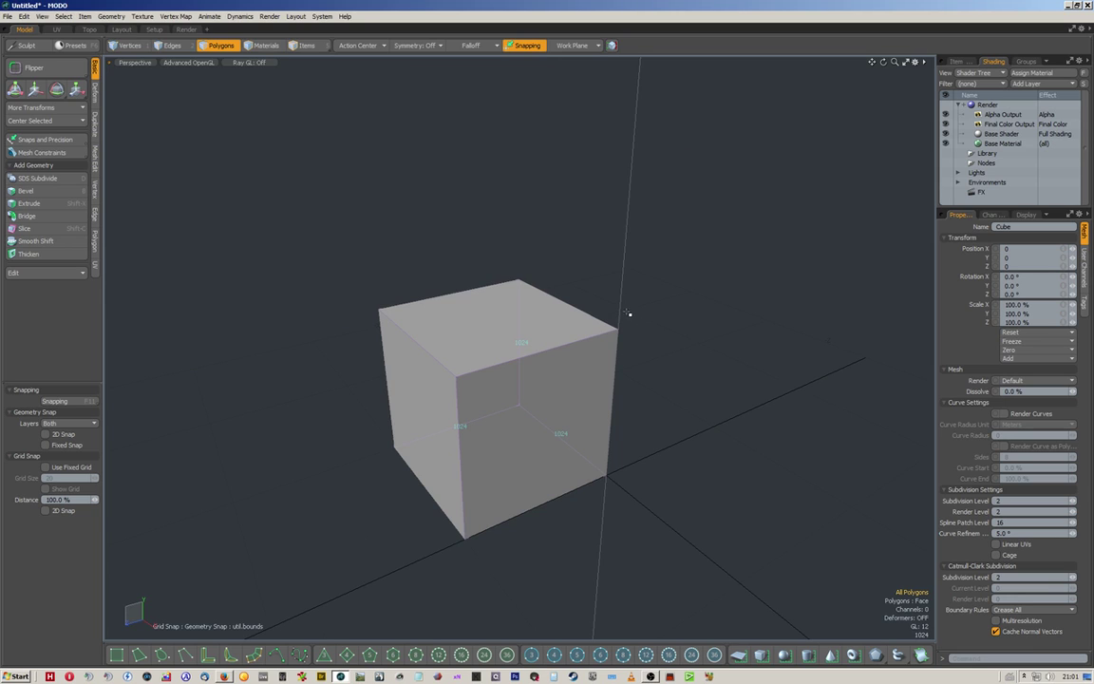
pyautogui.press('space')
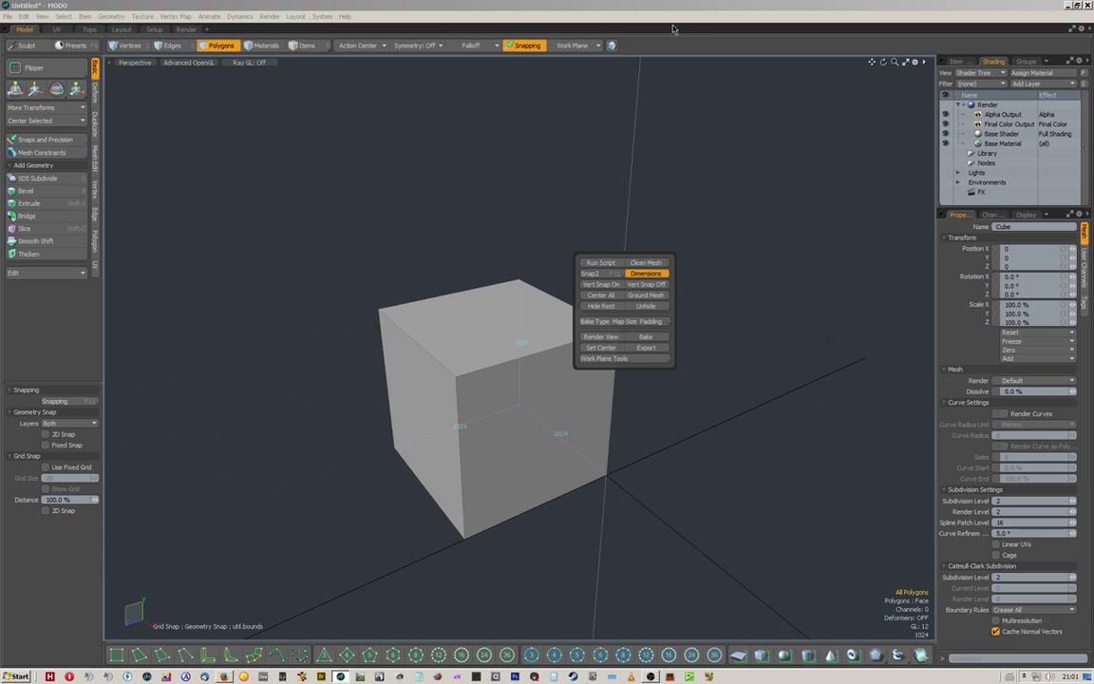
# In the Units preferences, set the distance unit system to Metric and the default unit to Centimeters.
pyautogui.click(318, 17)
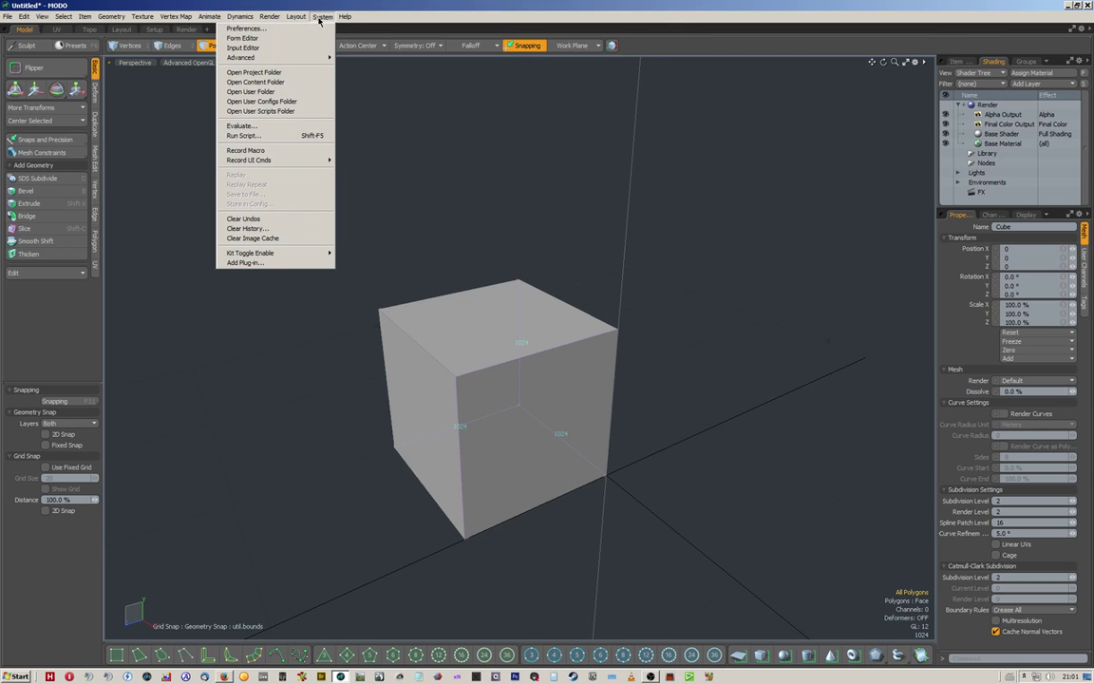
pyautogui.click(314, 29)
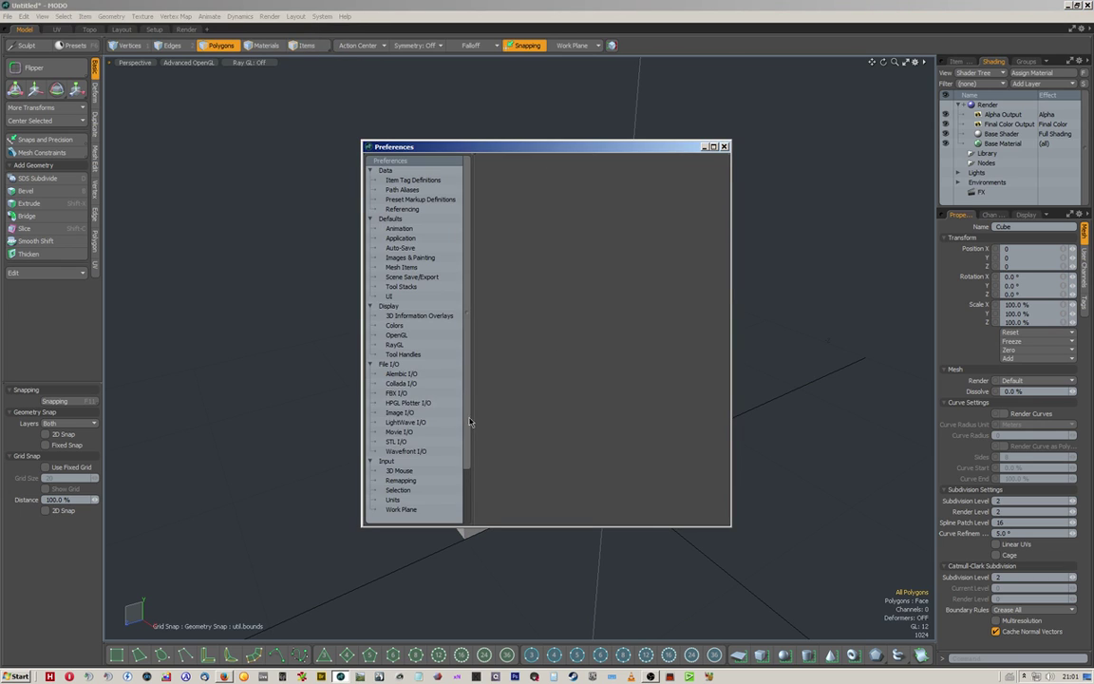
pyautogui.scroll(-2, 468, 424)
pyautogui.click(392, 451)
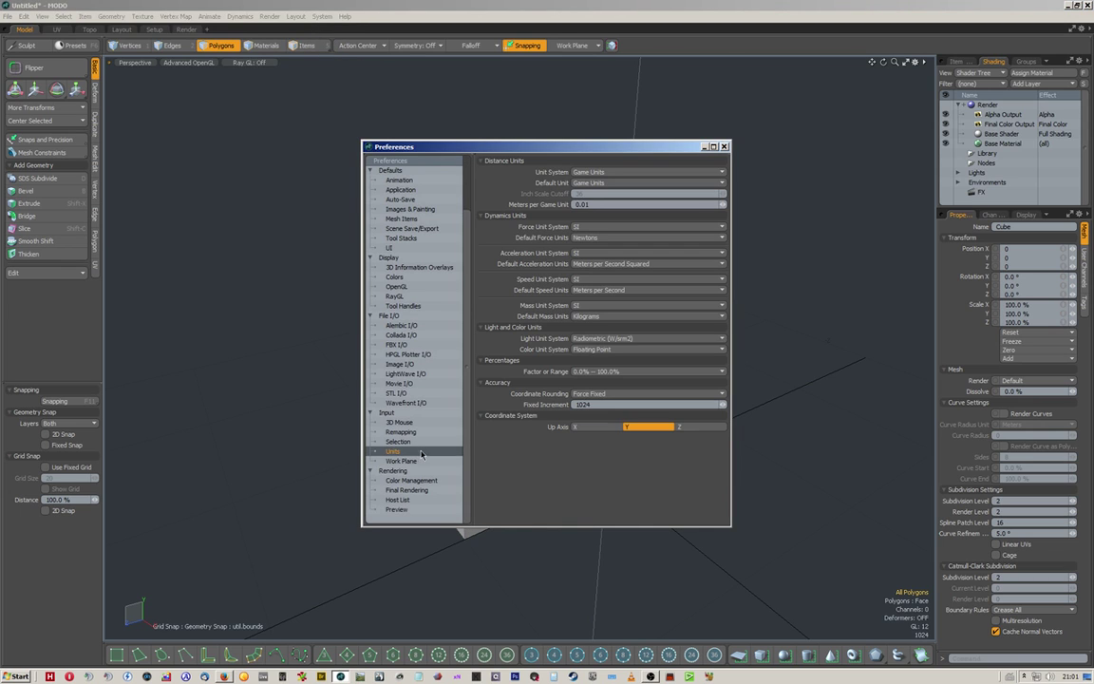
pyautogui.click(635, 174)
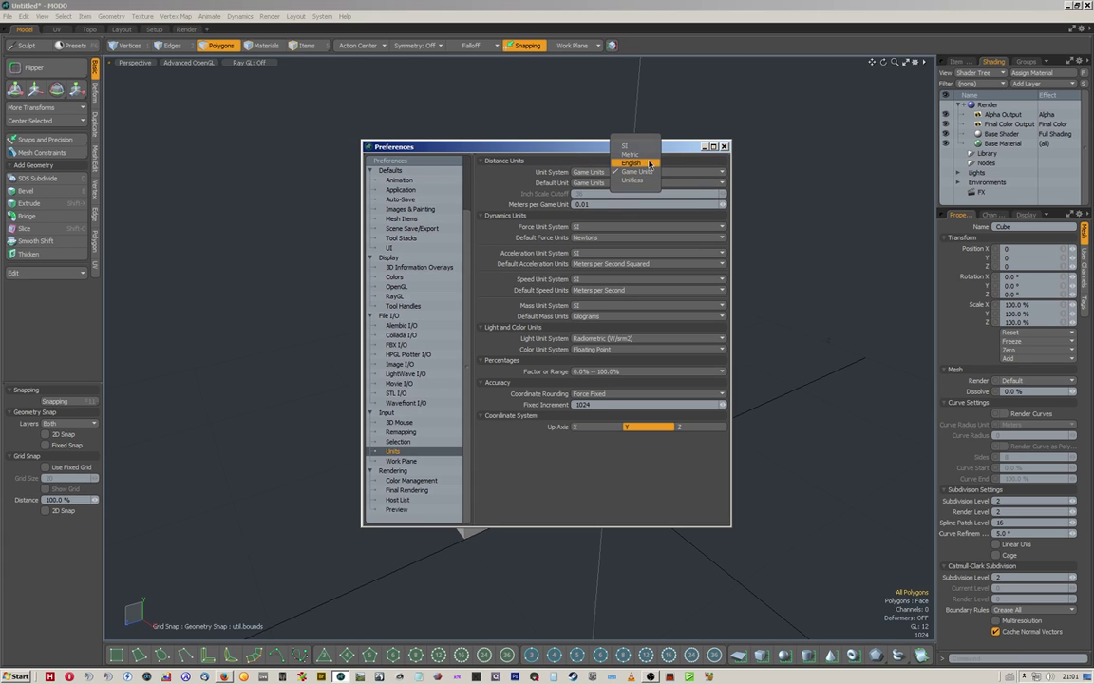
pyautogui.click(622, 146)
pyautogui.click(623, 183)
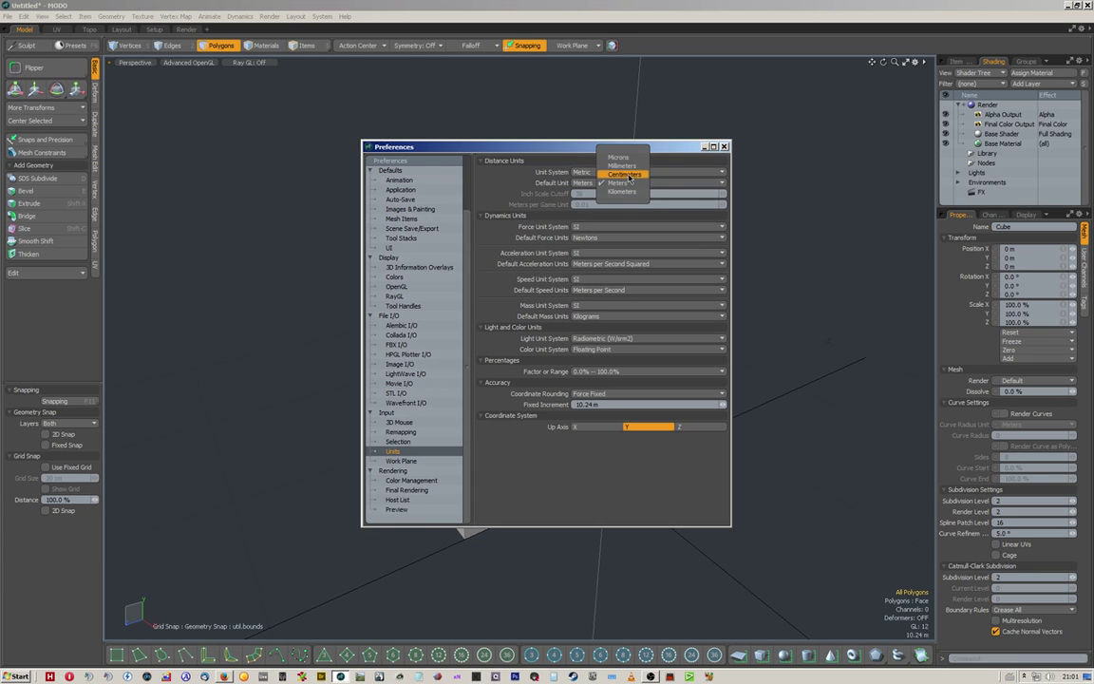
pyautogui.click(620, 173)
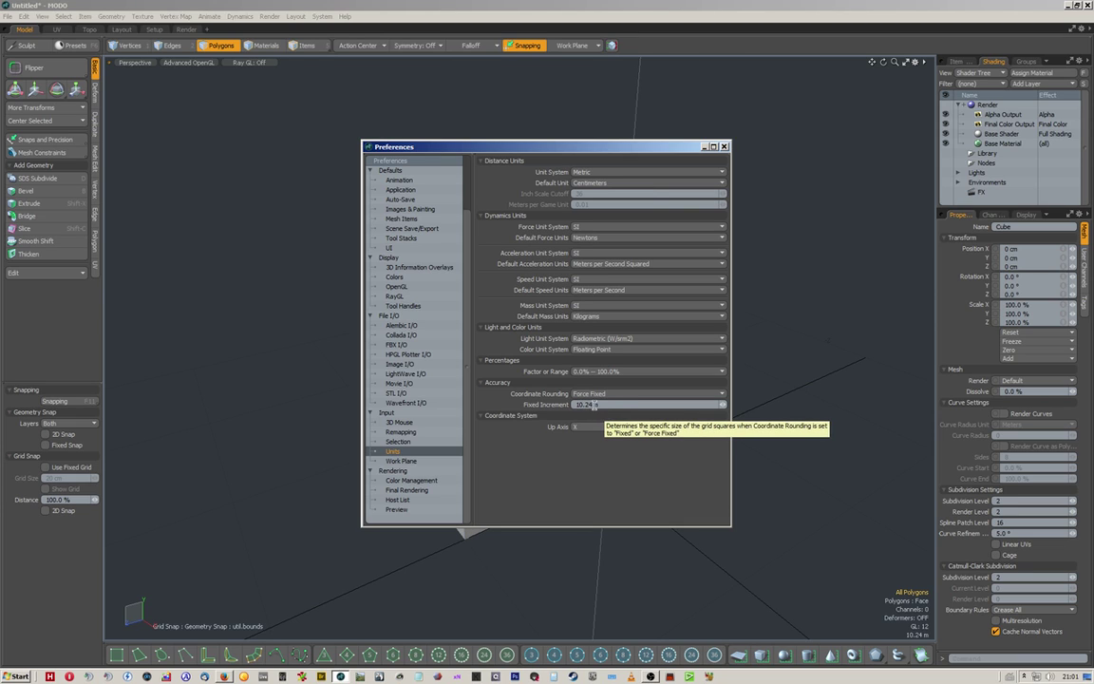
# Set the fixed increment for coordinate rounding to 10 cm.
pyautogui.click(589, 405)
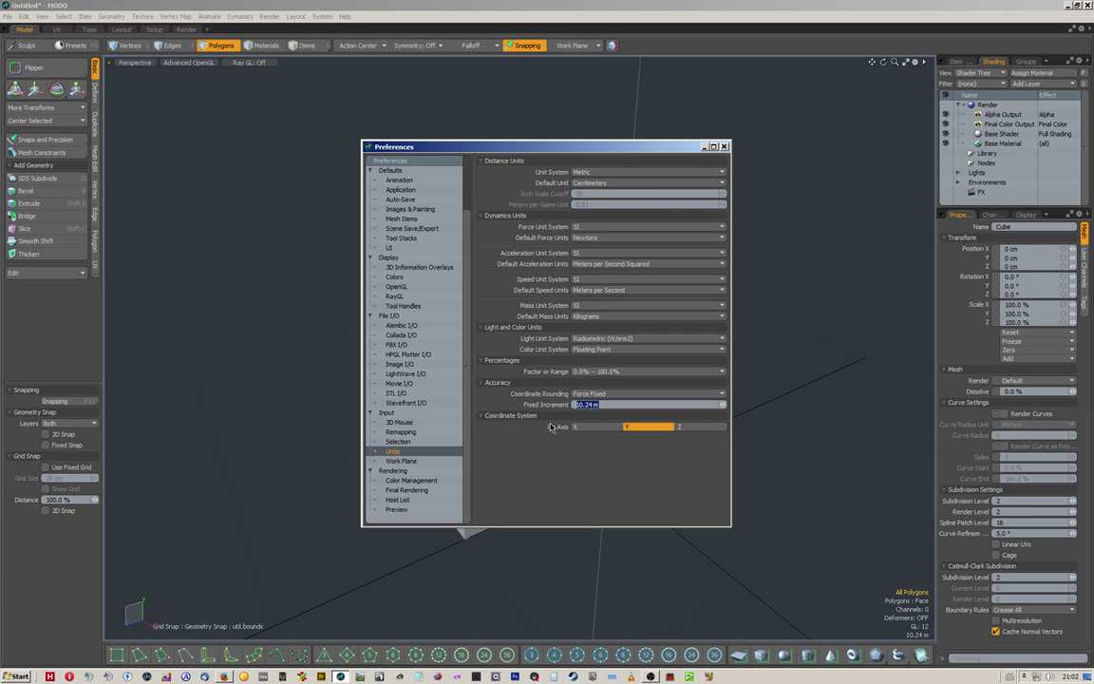
pyautogui.write('10 ')
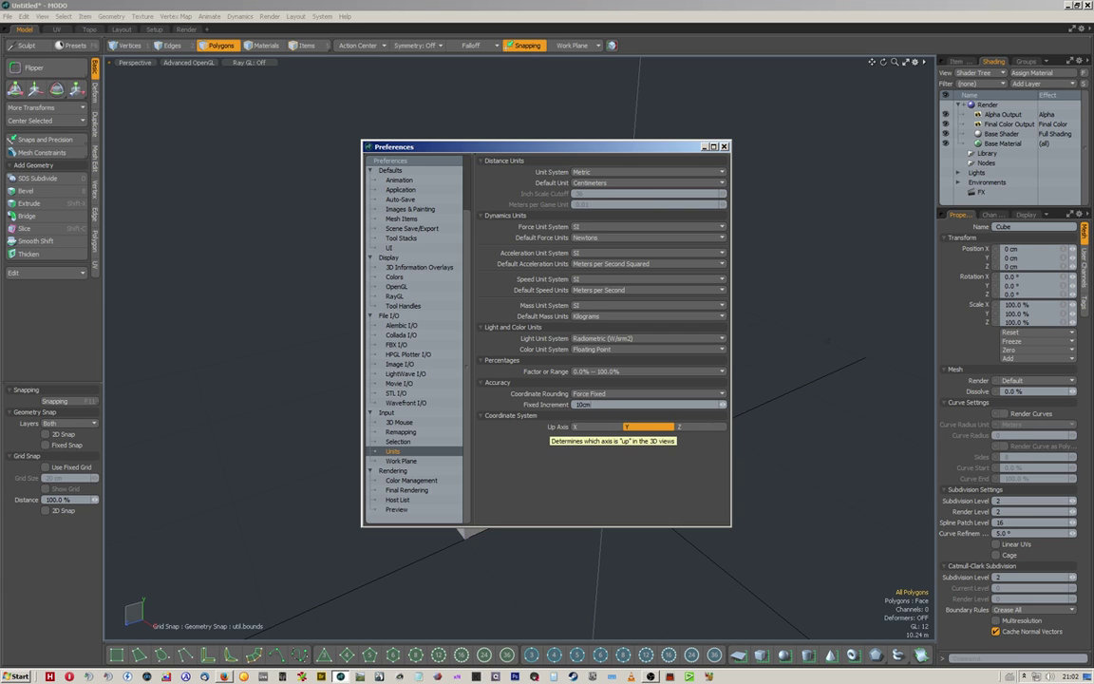
pyautogui.write('cm')
pyautogui.press('Return')
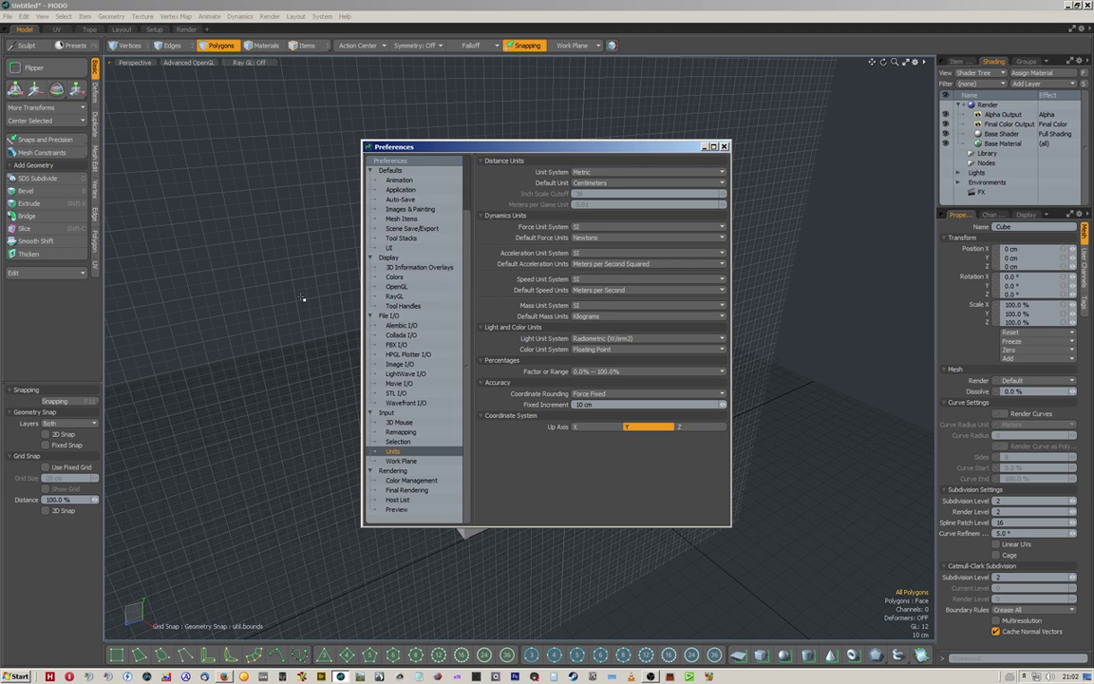
# Close the preferences and set the fixed increment to 50 cm in the QuickTool Snap2 options.
pyautogui.keyDown('alt'); pyautogui.moveTo(303, 298); pyautogui.dragTo(247, 326); pyautogui.keyUp('alt')
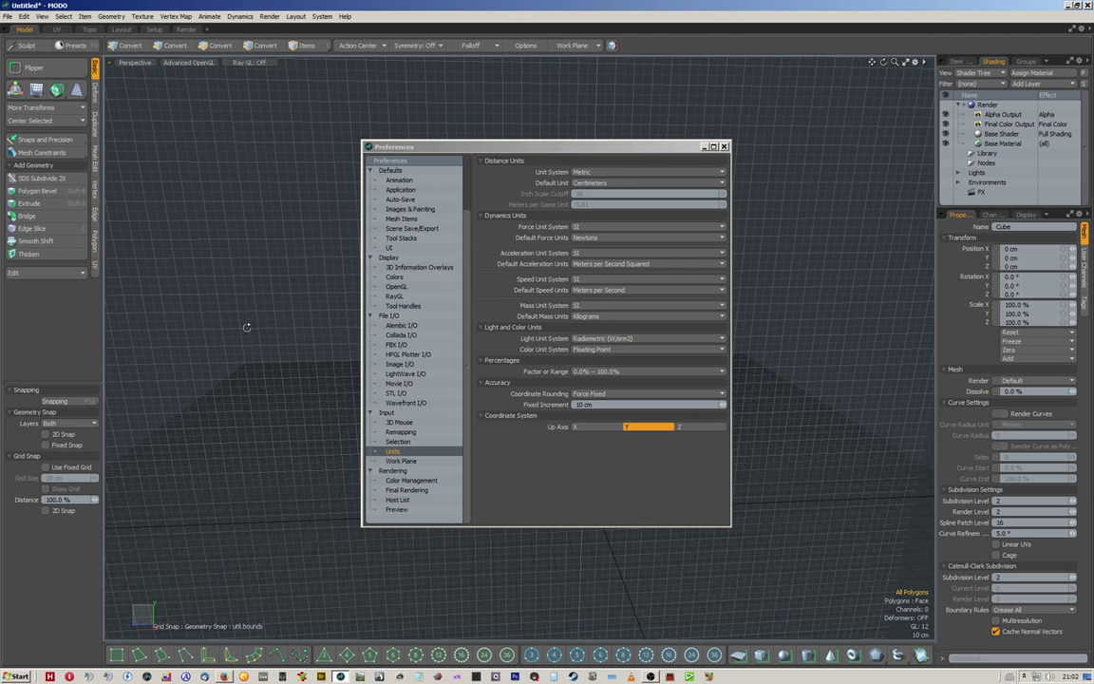
pyautogui.click(725, 148)
pyautogui.press('space')
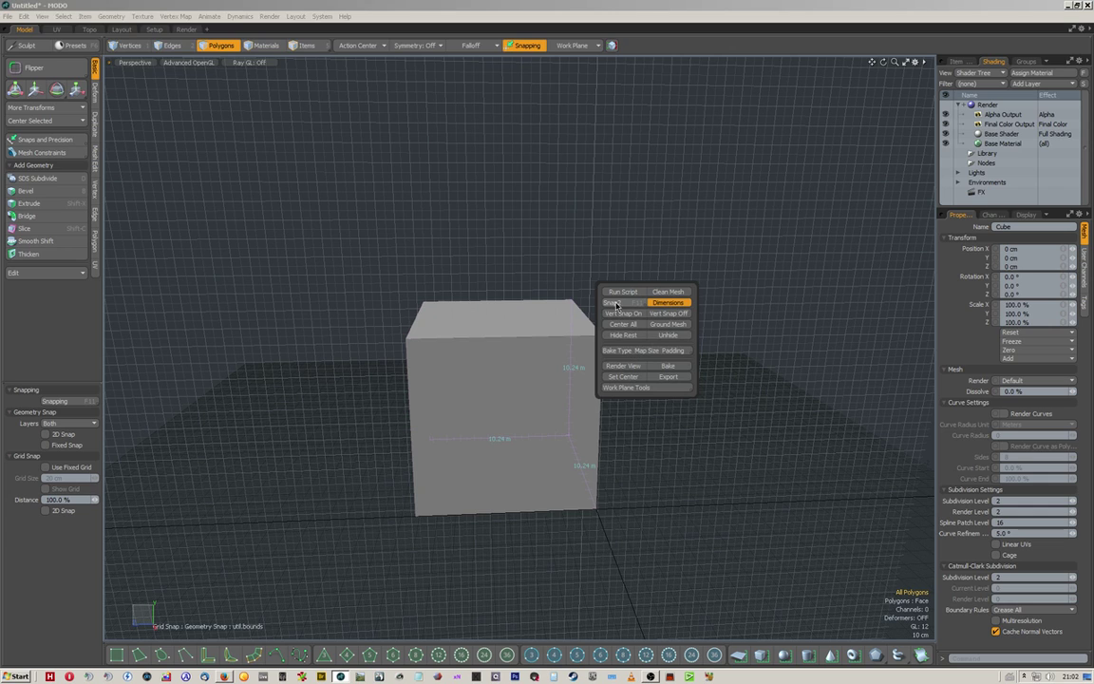
pyautogui.click(613, 303)
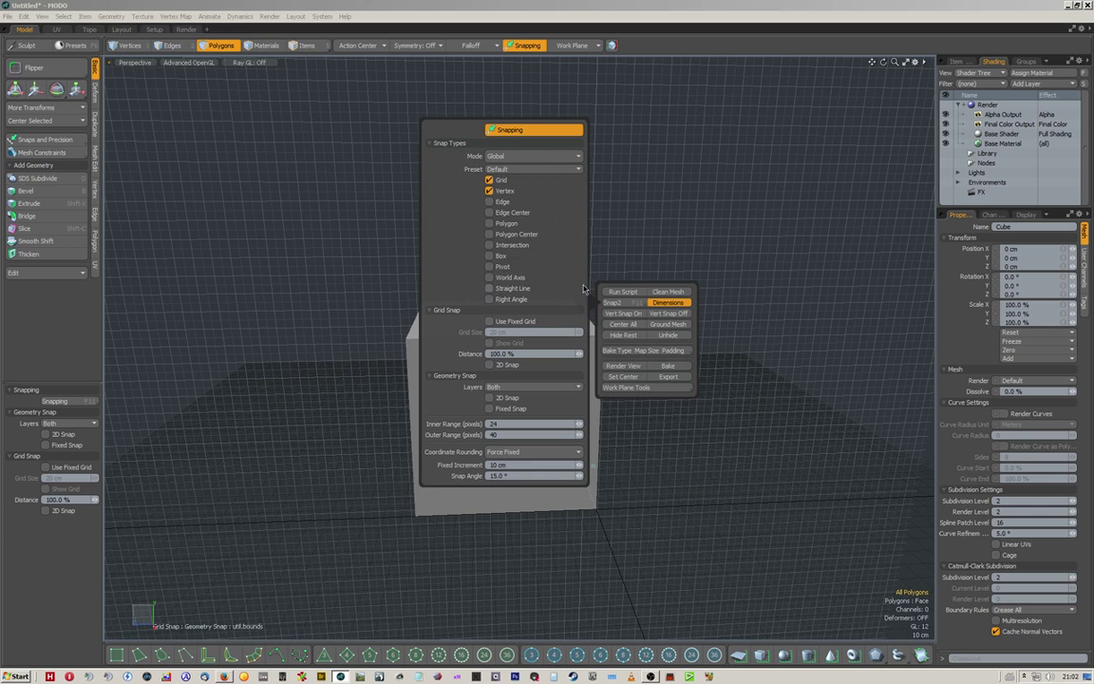
pyautogui.doubleClick(495, 464)
pyautogui.write('5')
pyautogui.press('Return')
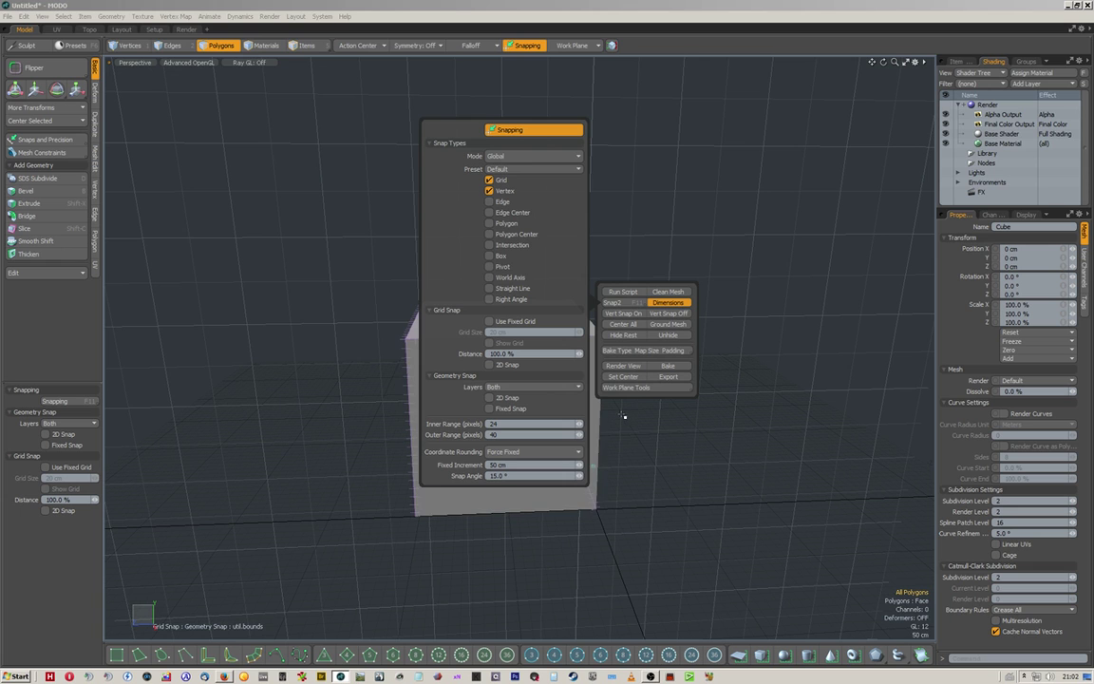
pyautogui.keyDown('alt'); pyautogui.moveTo(565, 399); pyautogui.dragTo(659, 442); pyautogui.keyUp('alt')
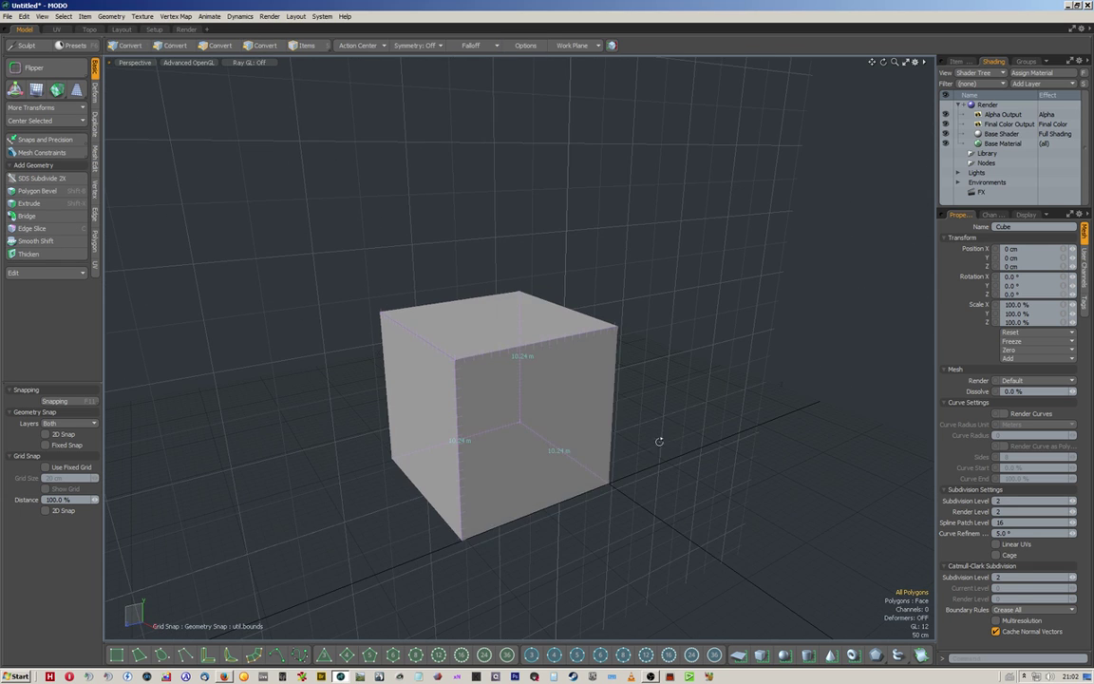
pyautogui.scroll(3, 559, 421)
# In the Units preferences, set the distance unit system to Game Units.
pyautogui.click(321, 16)
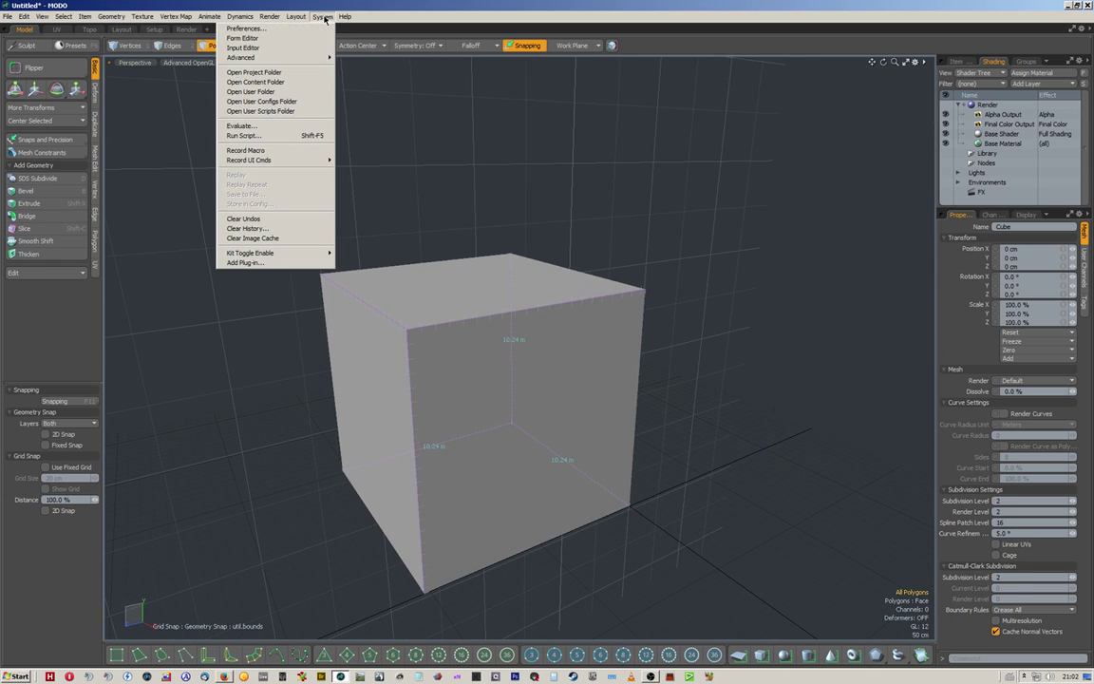
pyautogui.click(266, 28)
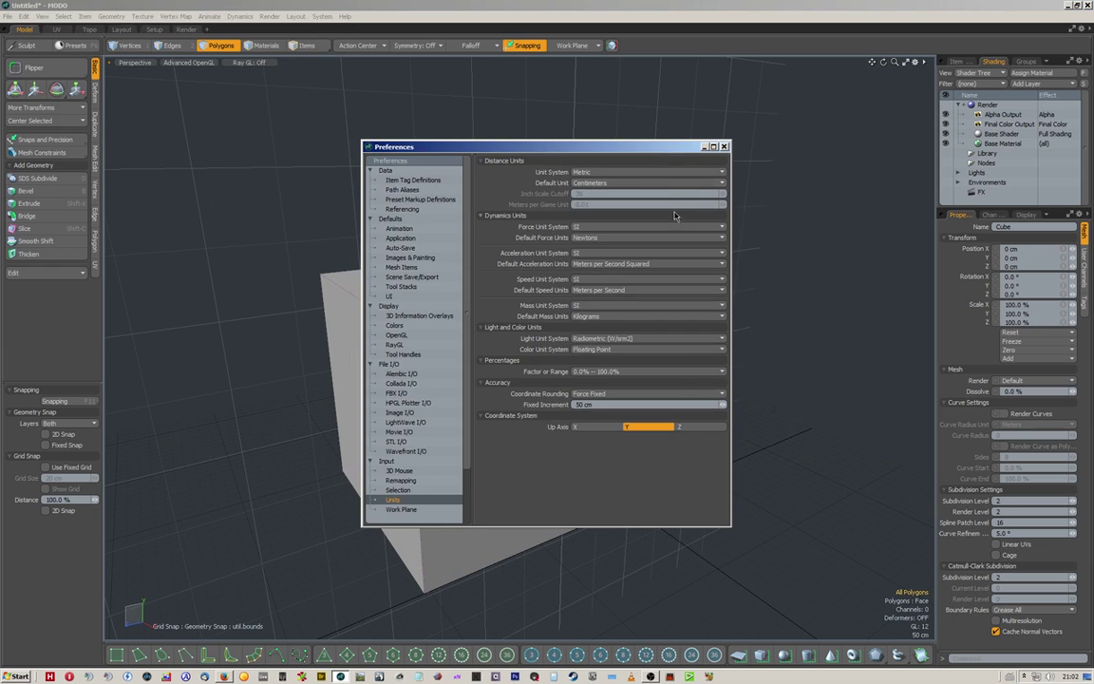
pyautogui.click(613, 398)
pyautogui.click(613, 389)
pyautogui.click(611, 172)
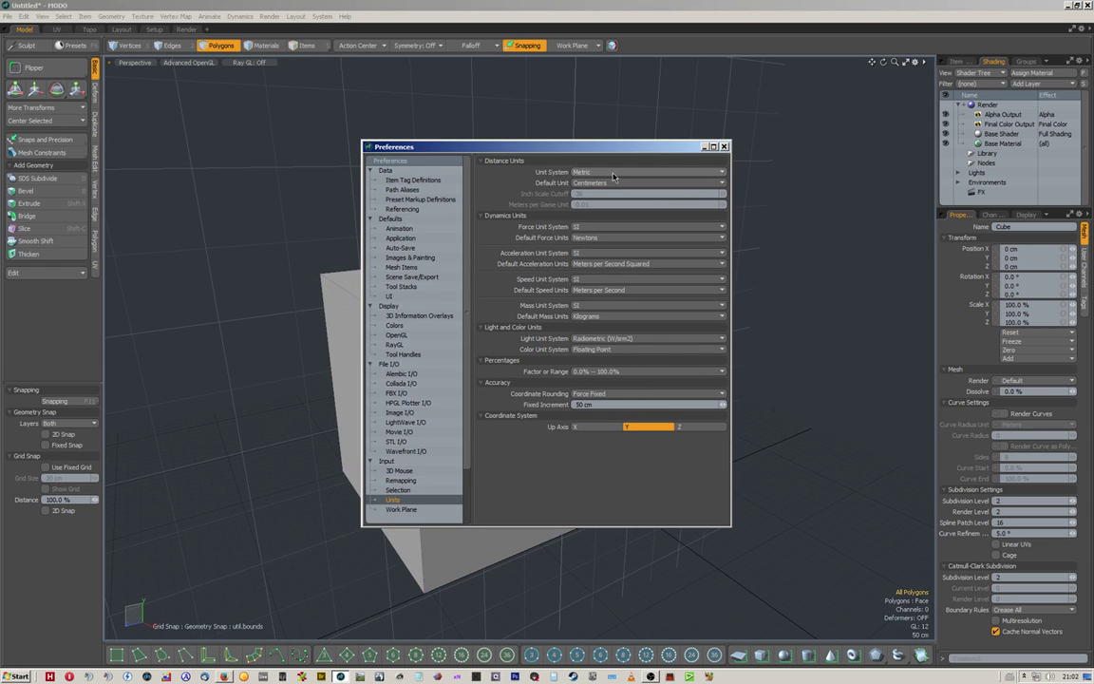
pyautogui.click(608, 187)
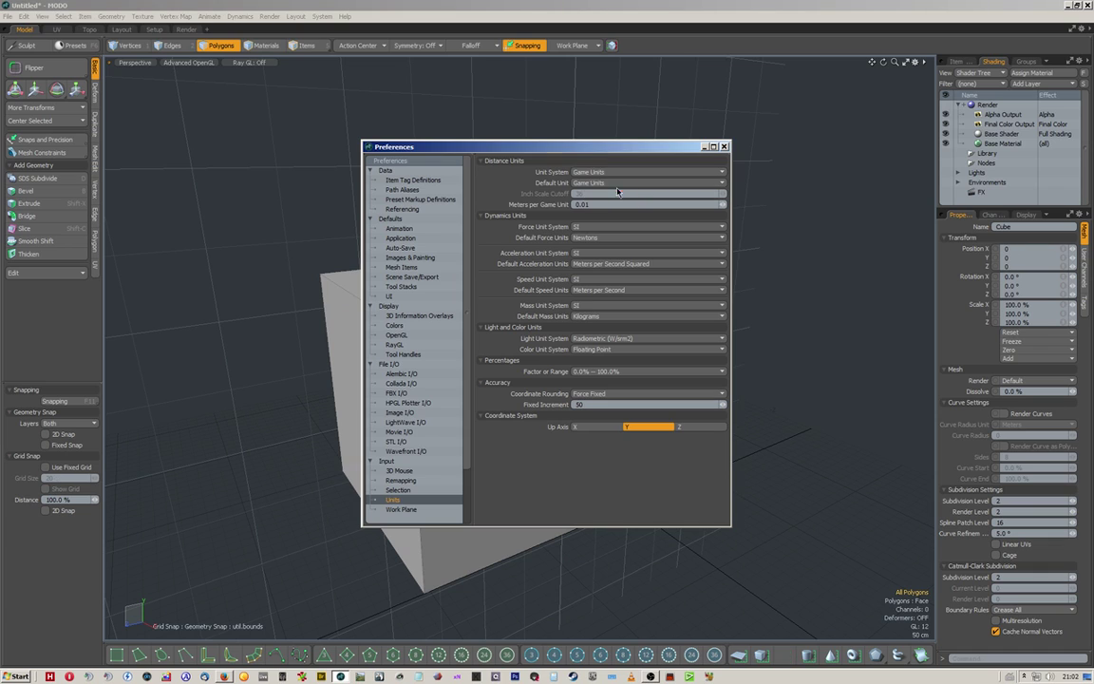
# Set the fixed increment for coordinate rounding to 256, close the preferences and examine the cube's dimension labels.
pyautogui.click(598, 404)
pyautogui.write('256')
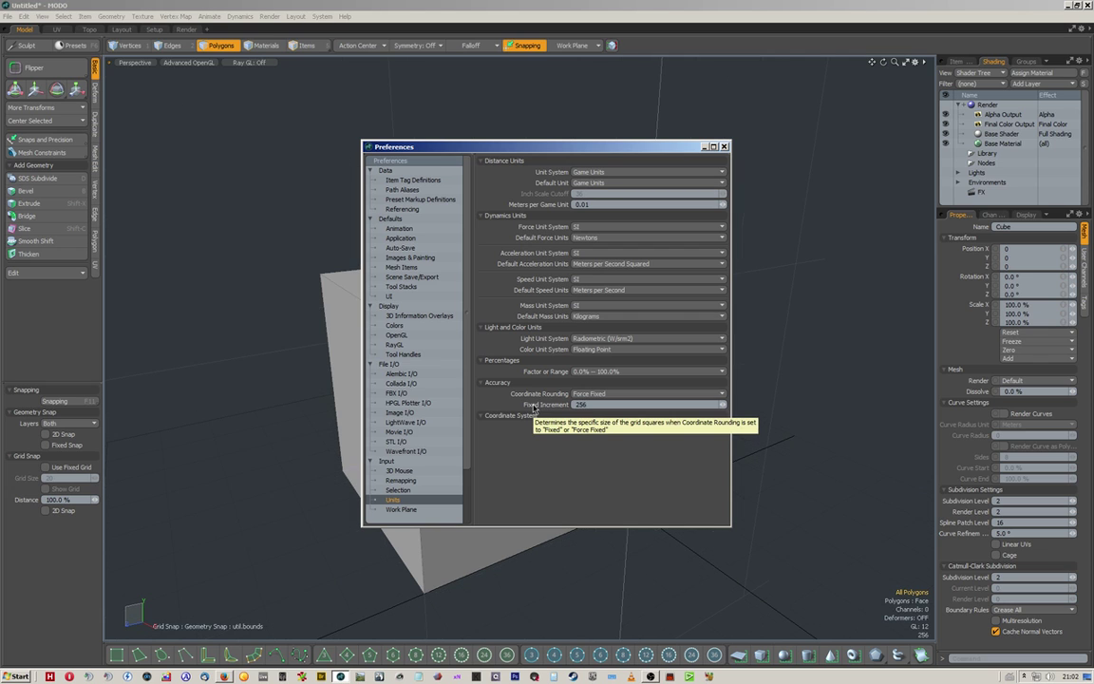
pyautogui.press('Return')
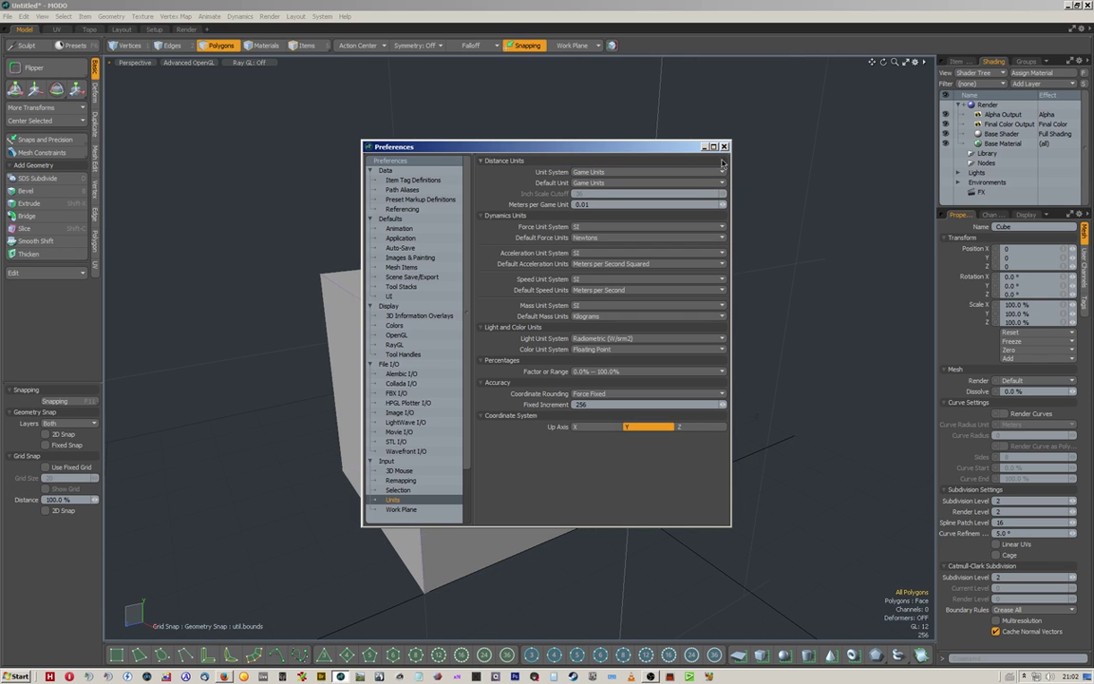
pyautogui.click(725, 147)
pyautogui.keyDown('alt'); pyautogui.moveTo(651, 249); pyautogui.dragTo(660, 306); pyautogui.keyUp('alt')
pyautogui.scroll(-4, 623, 303)
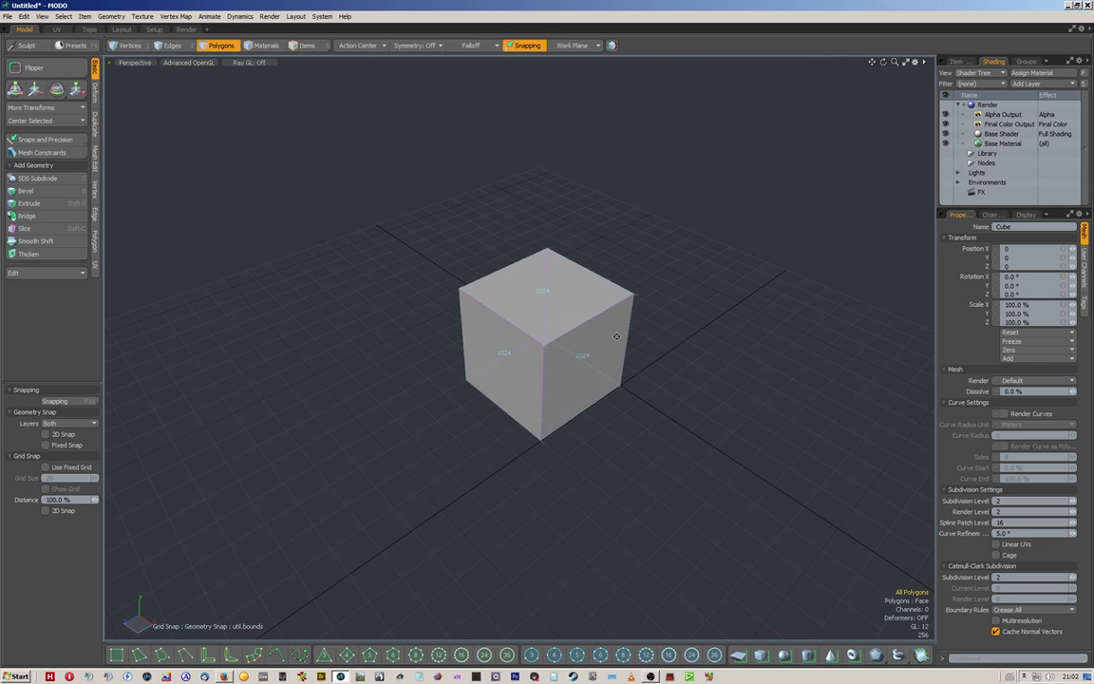
pyautogui.keyDown('alt'); pyautogui.moveTo(579, 369); pyautogui.dragTo(652, 362); pyautogui.keyUp('alt')
pyautogui.scroll(2, 653, 362)
# Toggle the Dimensions display off and back on from the QuickTool popover.
pyautogui.press('q')
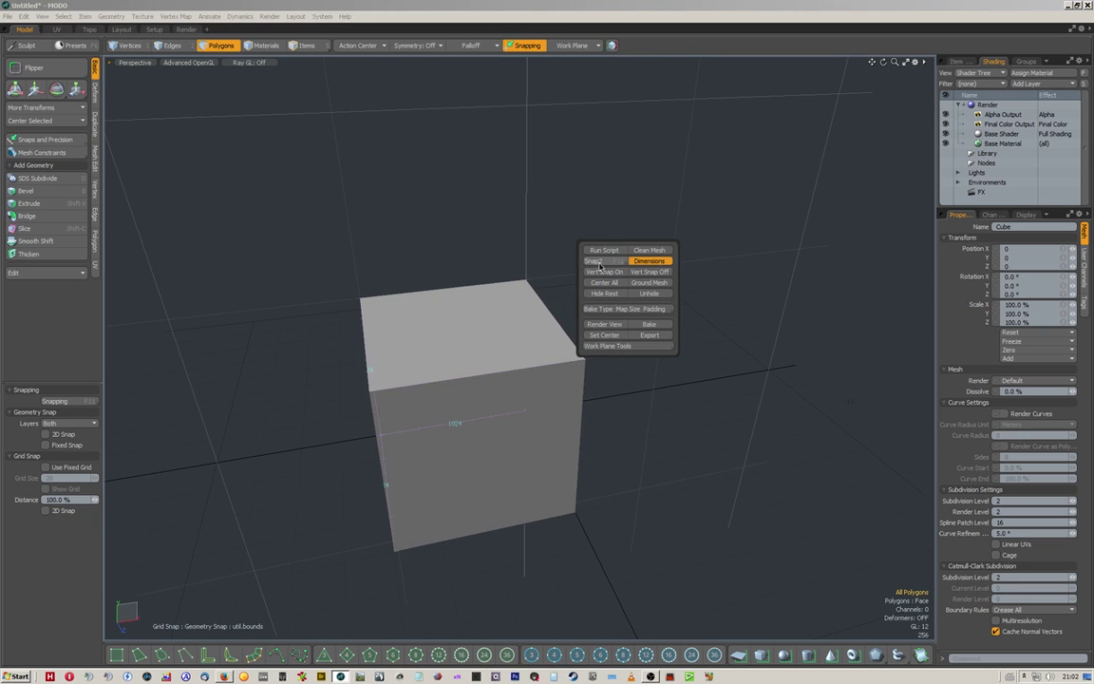
pyautogui.click(655, 263)
pyautogui.click(654, 263)
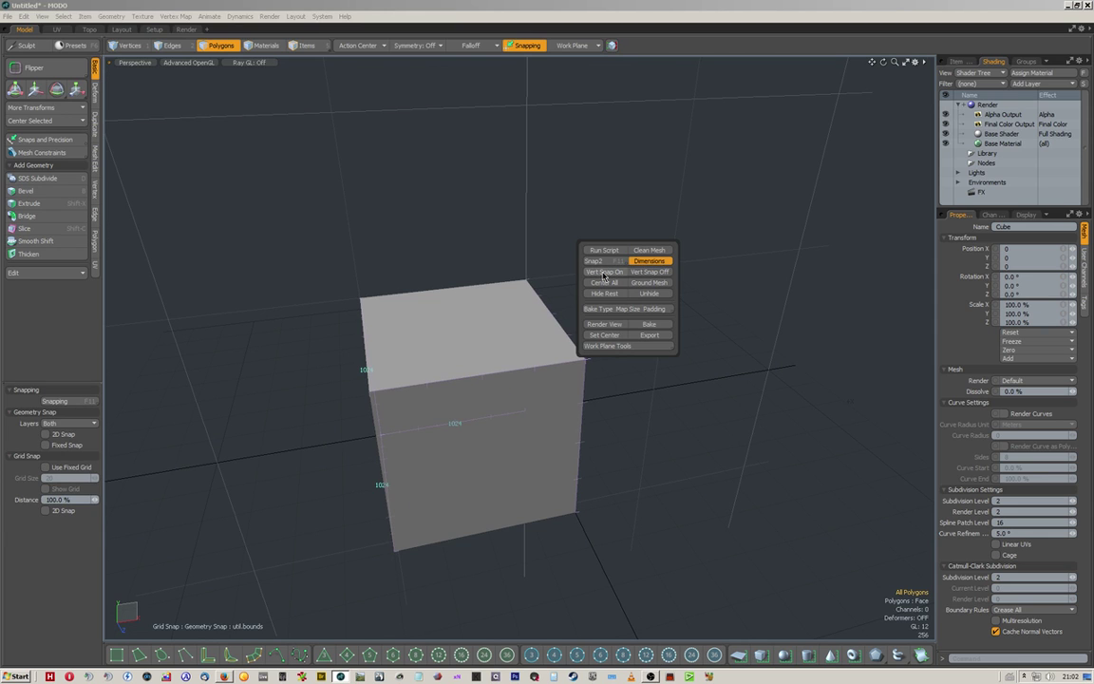
# Demonstrate vertex snapping by placing the Move tool's handle on the cube's corner vertices, and drop the tool.
pyautogui.keyDown('alt'); pyautogui.moveTo(435, 347); pyautogui.dragTo(596, 395); pyautogui.keyUp('alt')
pyautogui.press('w')
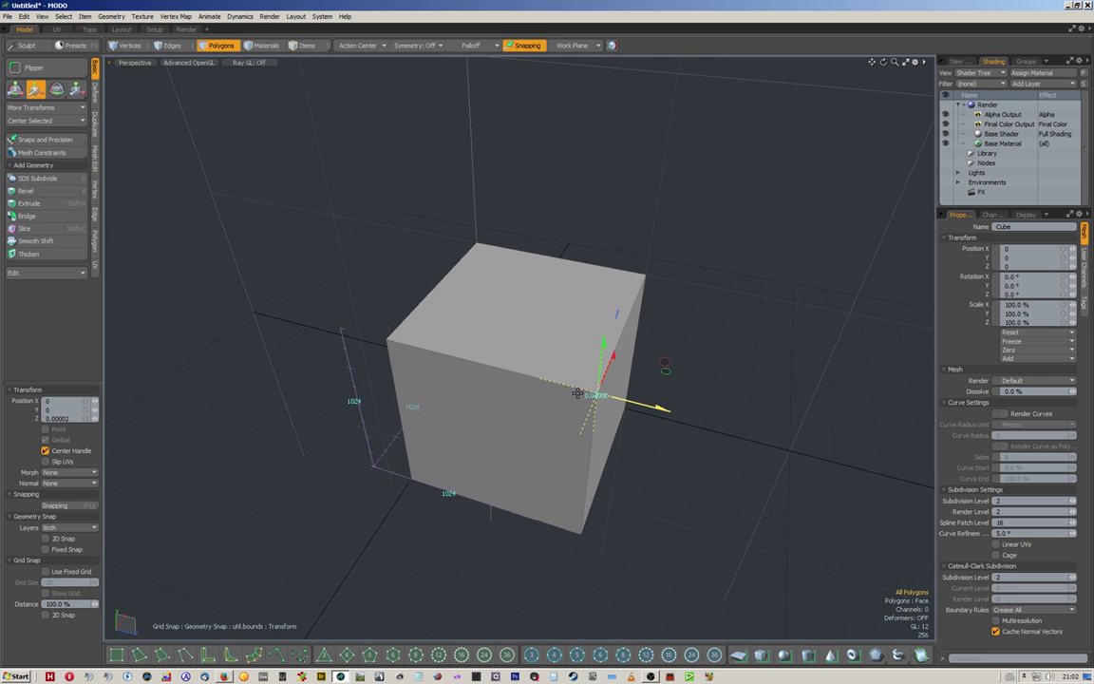
pyautogui.keyDown('alt'); pyautogui.moveTo(644, 276); pyautogui.dragTo(629, 300); pyautogui.keyUp('alt')
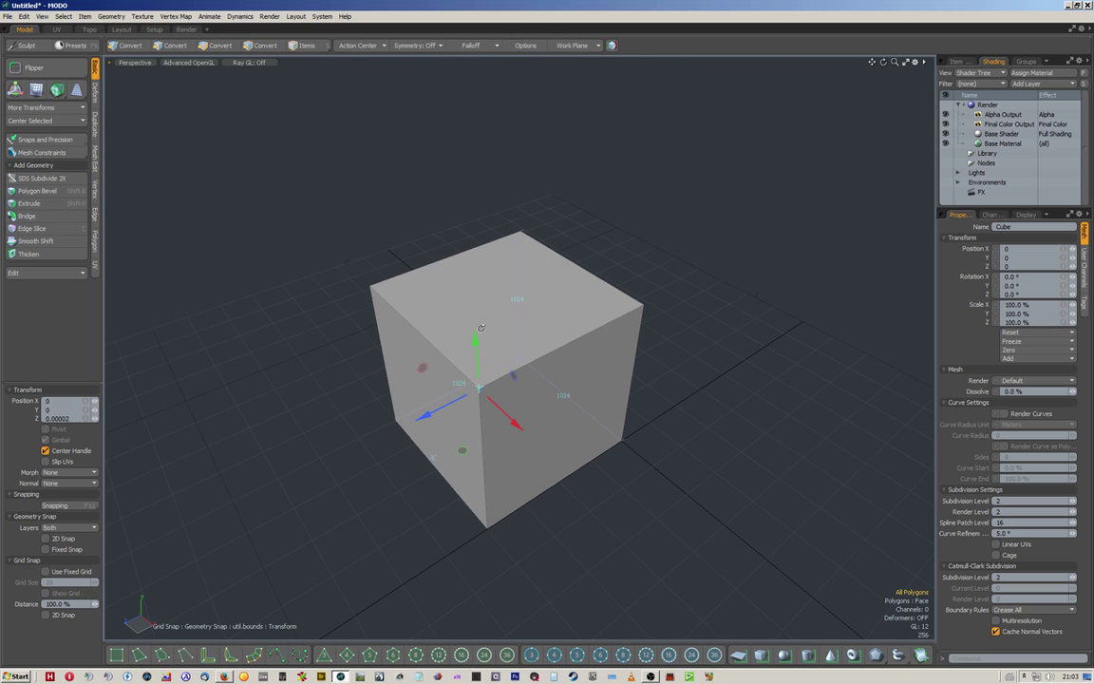
pyautogui.click(629, 439)
pyautogui.keyDown('alt'); pyautogui.moveTo(627, 440); pyautogui.dragTo(600, 432); pyautogui.keyUp('alt')
pyautogui.moveTo(575, 491)
pyautogui.mouseDown()
pyautogui.moveTo(530, 496)
pyautogui.moveTo(575, 491)
pyautogui.mouseUp()
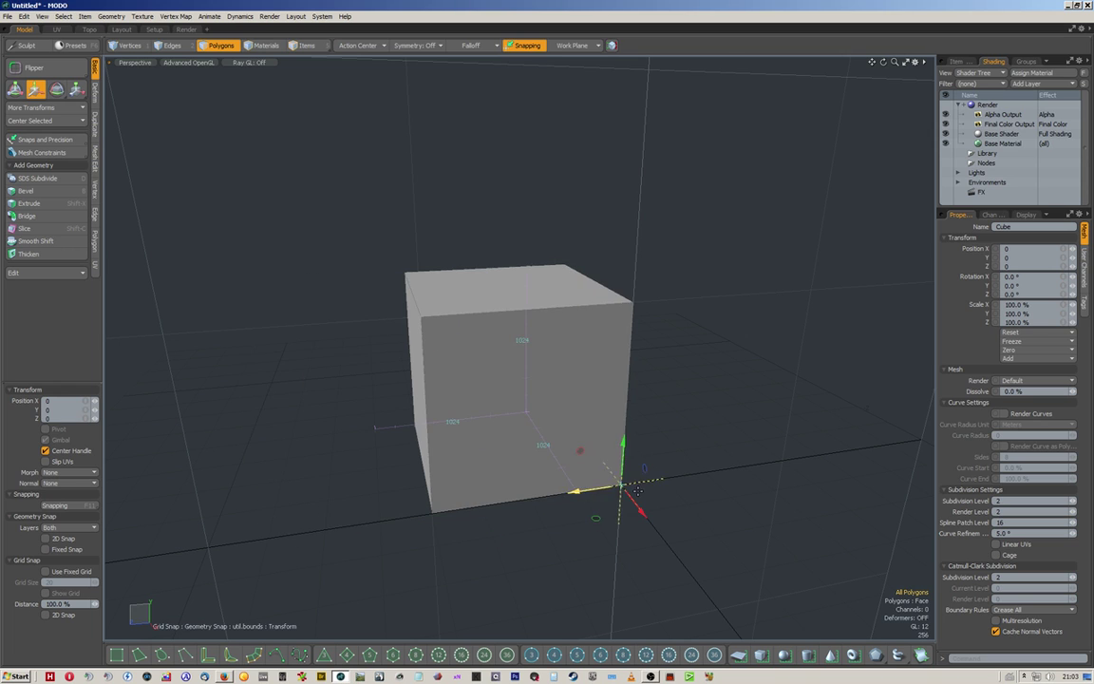
pyautogui.keyDown('alt'); pyautogui.moveTo(666, 440); pyautogui.dragTo(623, 382); pyautogui.keyUp('alt')
pyautogui.press('space')
pyautogui.keyDown('alt'); pyautogui.moveTo(600, 315); pyautogui.dragTo(683, 343); pyautogui.keyUp('alt')
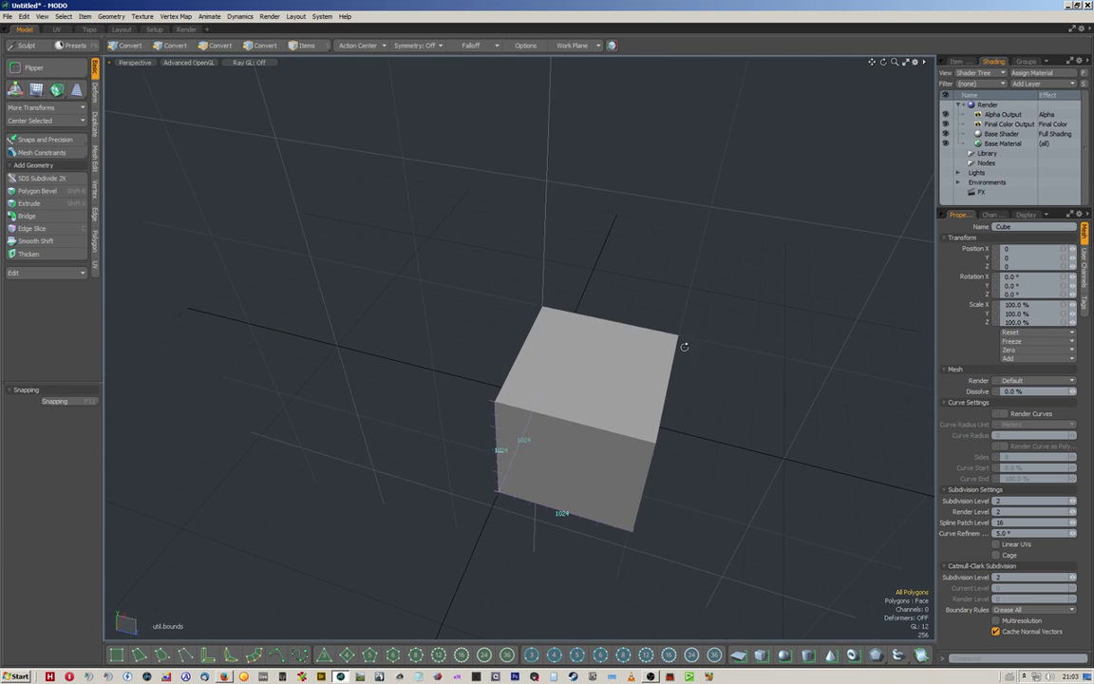
# Turn vertex snapping off with Vert Snap Off and check the snap types in the Snap2 options.
pyautogui.press('`')
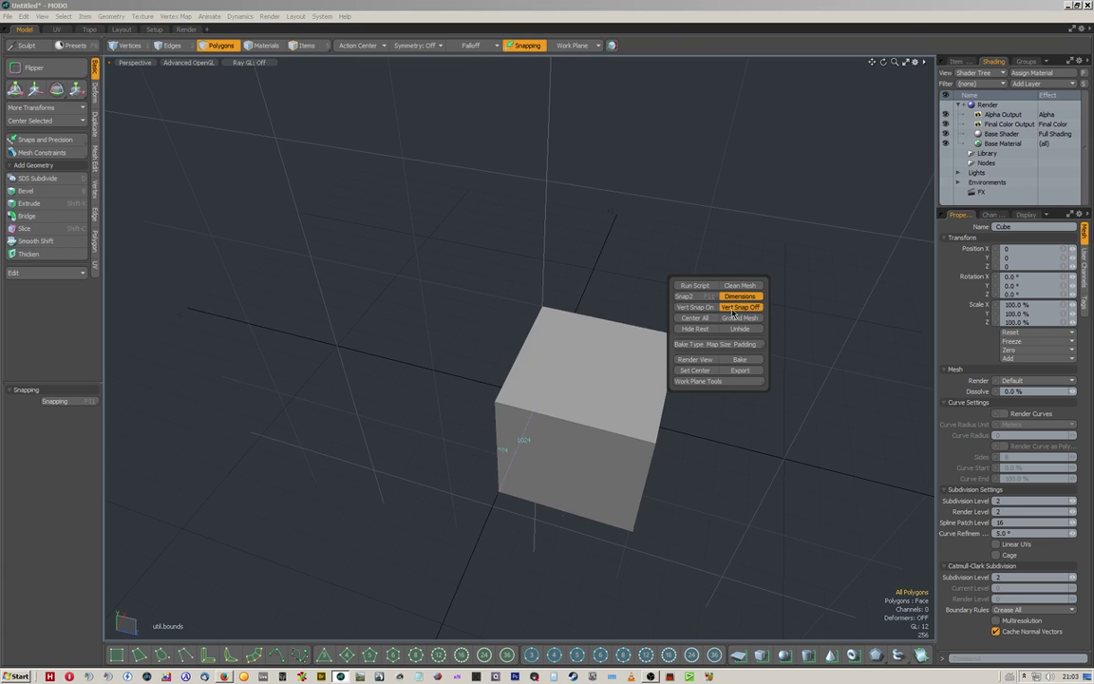
pyautogui.click(705, 296)
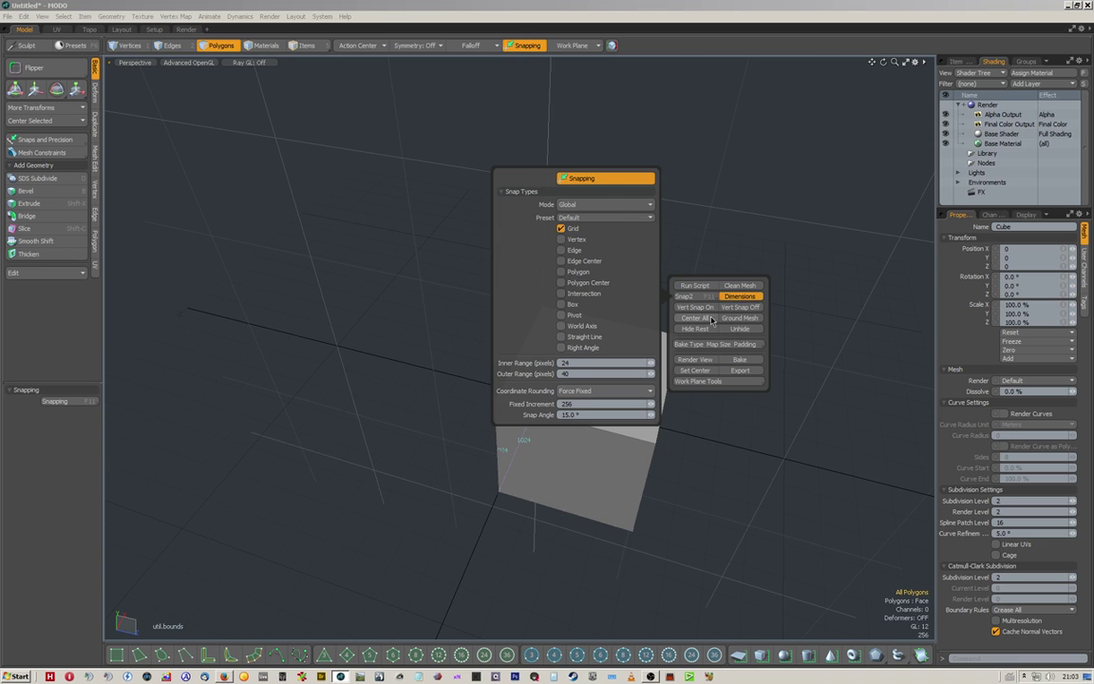
pyautogui.press('alt')
pyautogui.keyDown('alt'); pyautogui.moveTo(641, 382); pyautogui.dragTo(569, 305); pyautogui.keyUp('alt')
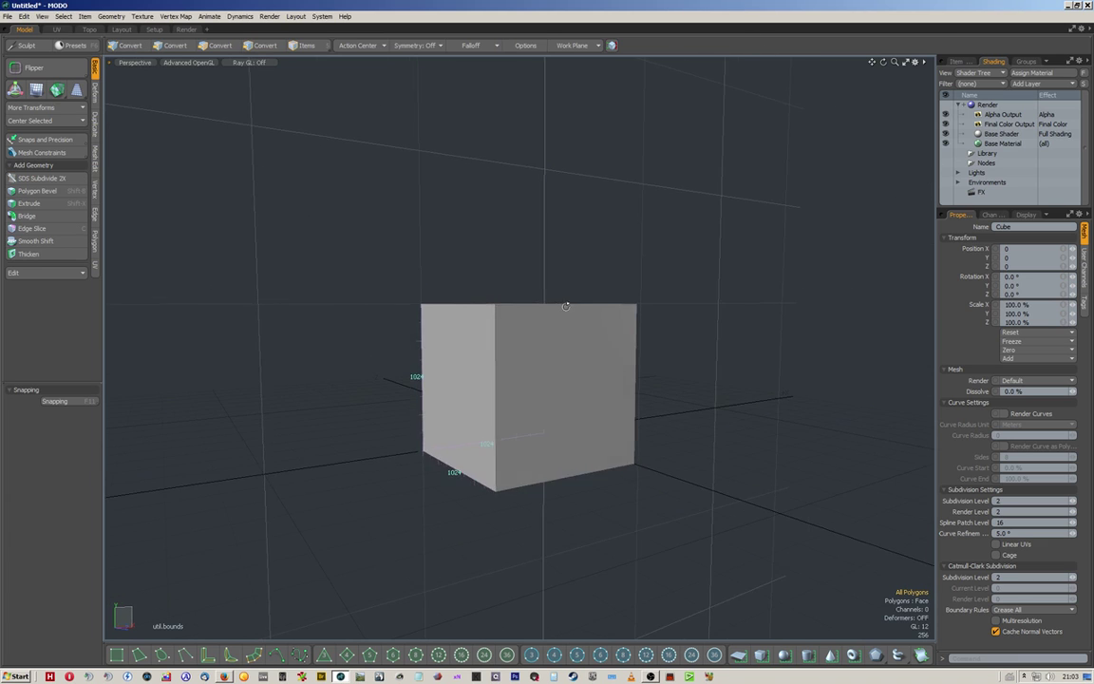
# Center the cube on the world origin with Center All and bring up the QuickTool popover again.
pyautogui.scroll(-5, 530, 349)
pyautogui.keyDown('alt'); pyautogui.moveTo(530, 348); pyautogui.dragTo(642, 389); pyautogui.keyUp('alt')
pyautogui.press('space')
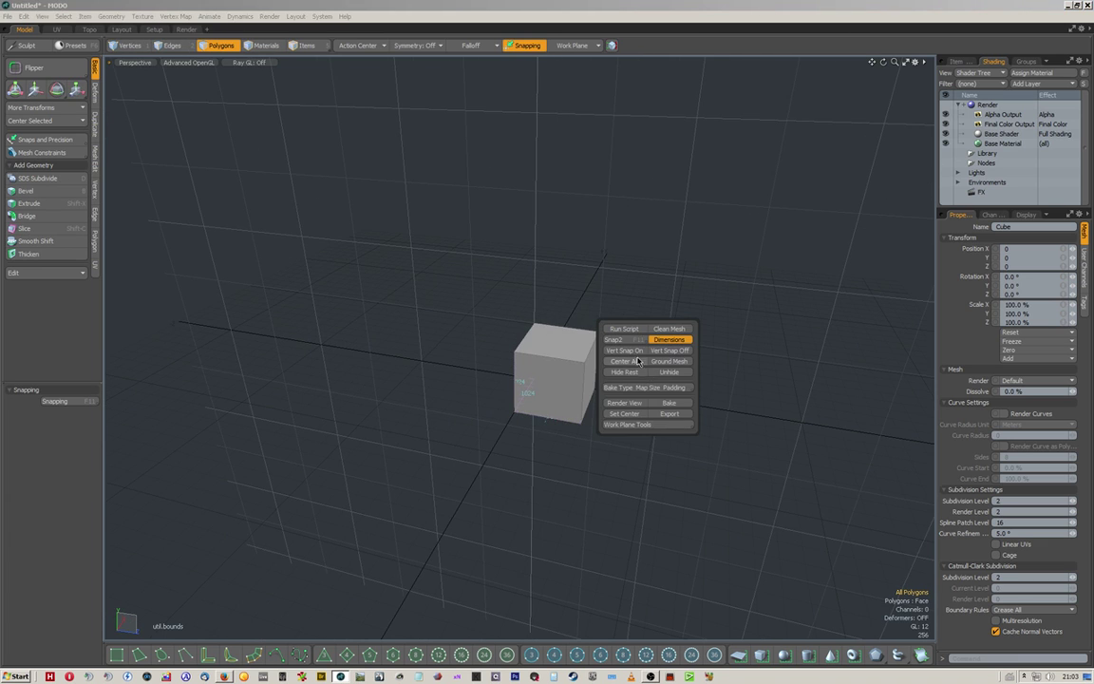
pyautogui.click(636, 362)
pyautogui.keyDown('alt'); pyautogui.moveTo(441, 361); pyautogui.dragTo(560, 441); pyautogui.keyUp('alt')
pyautogui.scroll(3, 561, 440)
pyautogui.press('space')
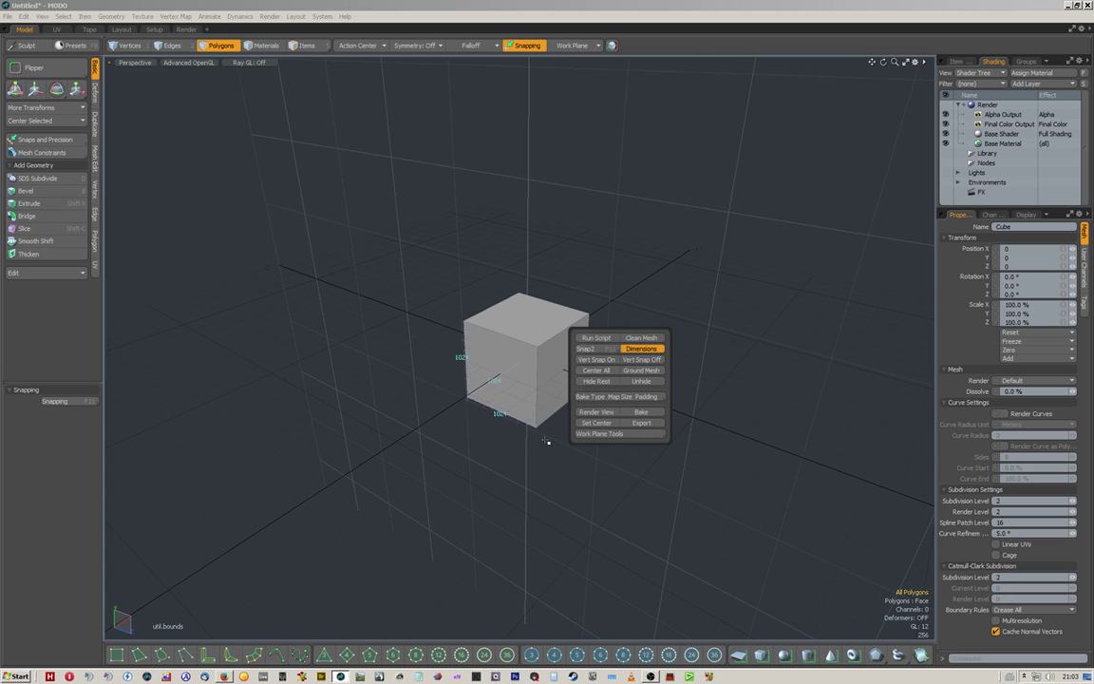
# Select all the cube's polygons, move them 2560 up in Y and sideways along Z, and drop the tool.
pyautogui.doubleClick(553, 355)
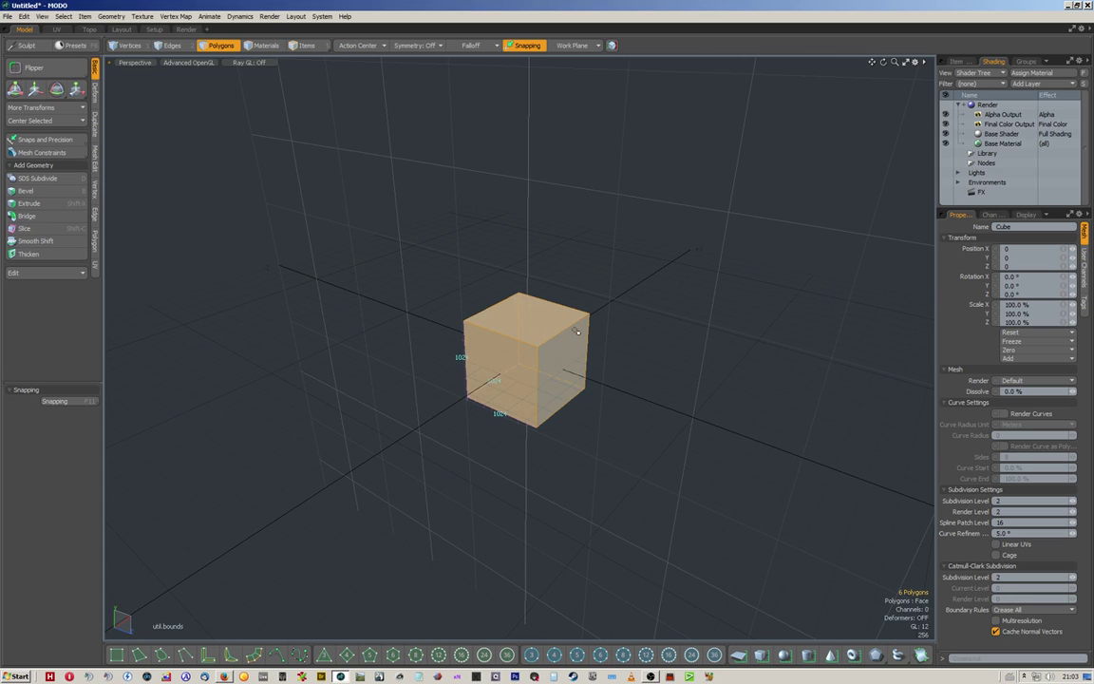
pyautogui.press('w')
pyautogui.moveTo(528, 315); pyautogui.dragTo(528, 83)
pyautogui.keyDown('alt'); pyautogui.keyDown('shift'); pyautogui.moveTo(640, 226); pyautogui.dragTo(668, 351); pyautogui.keyUp('shift'); pyautogui.keyUp('alt')
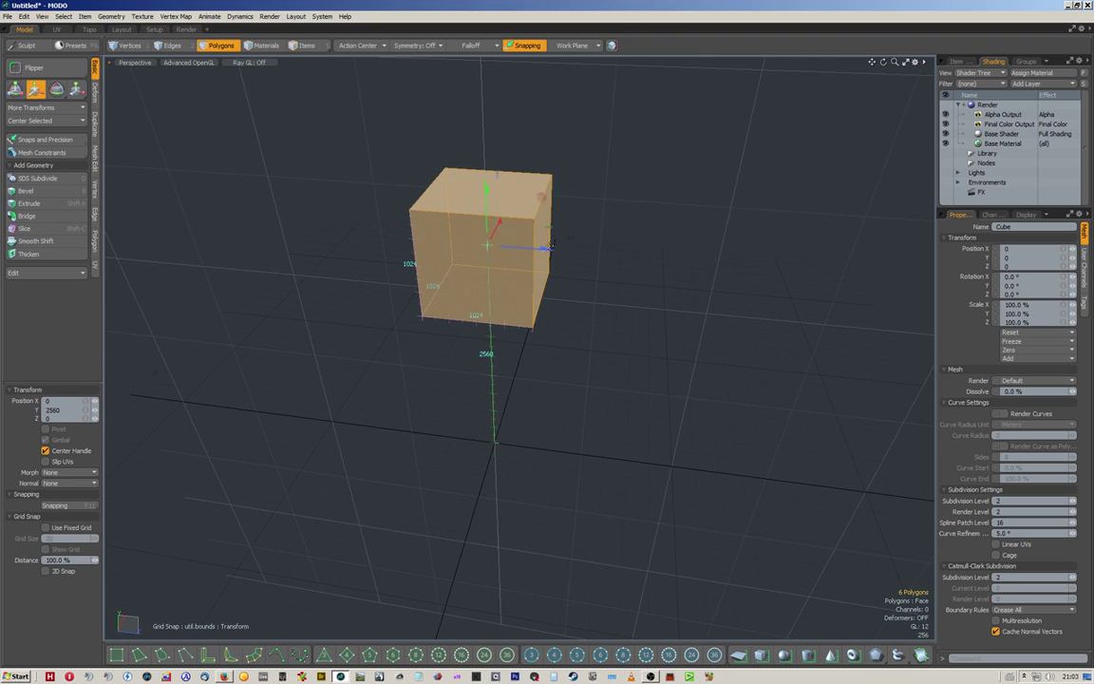
pyautogui.moveTo(541, 252); pyautogui.dragTo(309, 233)
pyautogui.keyDown('alt'); pyautogui.keyDown('shift'); pyautogui.moveTo(394, 271); pyautogui.dragTo(454, 312); pyautogui.keyUp('shift'); pyautogui.keyUp('alt')
pyautogui.press('q')
# Pick the cube's bottom corner vertex in Vertices mode and set the cube on the ground plane with Ground Mesh.
pyautogui.press('1')
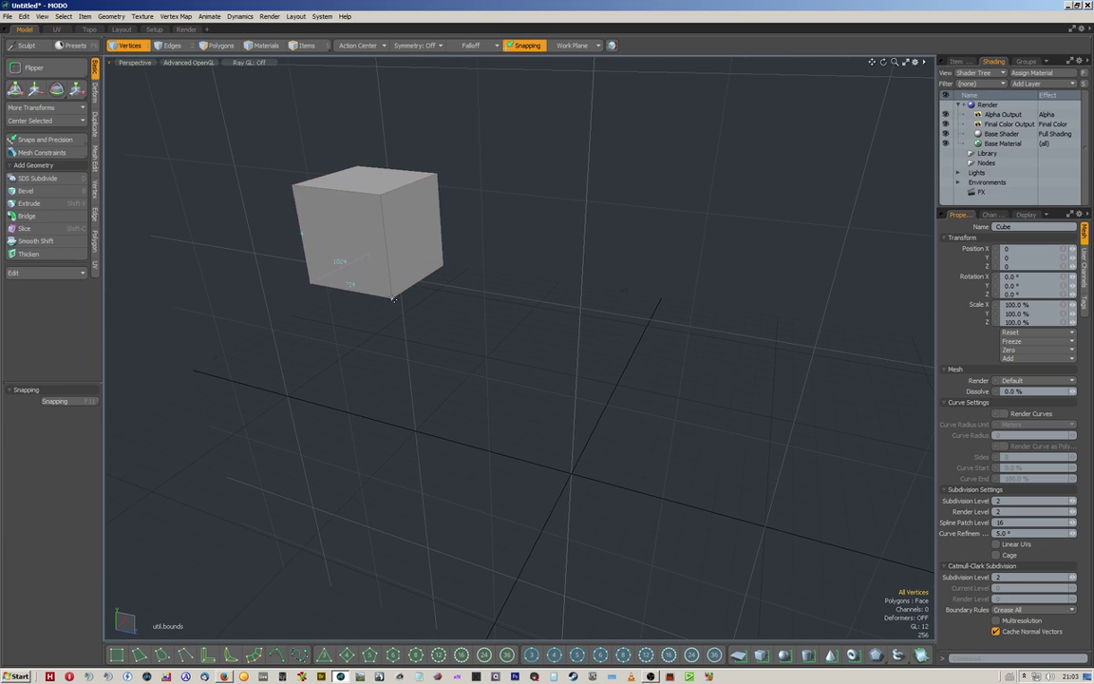
pyautogui.click(403, 296)
pyautogui.keyDown('alt'); pyautogui.moveTo(557, 320); pyautogui.dragTo(825, 218); pyautogui.keyUp('alt')
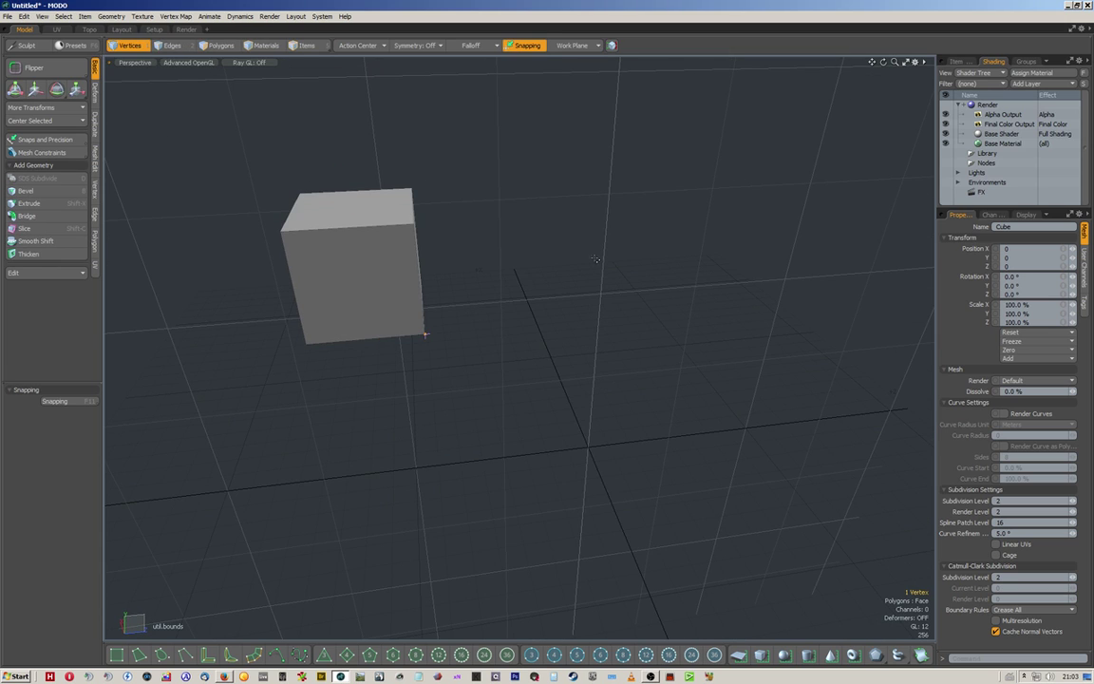
pyautogui.keyDown('alt'); pyautogui.moveTo(717, 245); pyautogui.dragTo(599, 366); pyautogui.keyUp('alt')
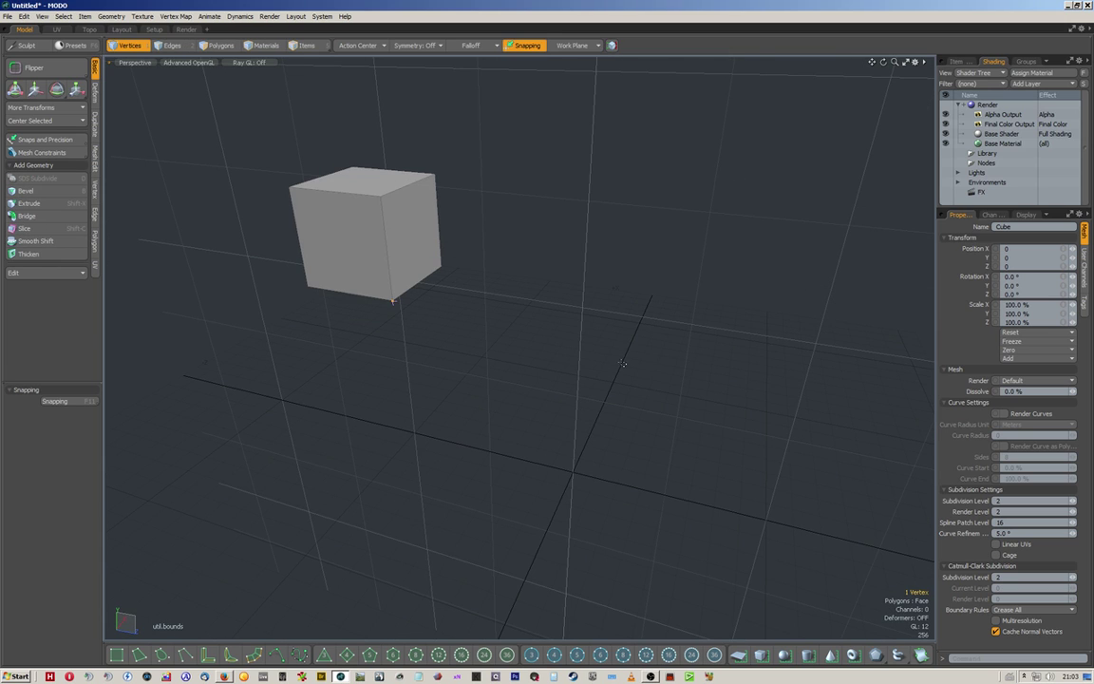
pyautogui.hotkey('ctrl', 'space')
pyautogui.click(639, 346)
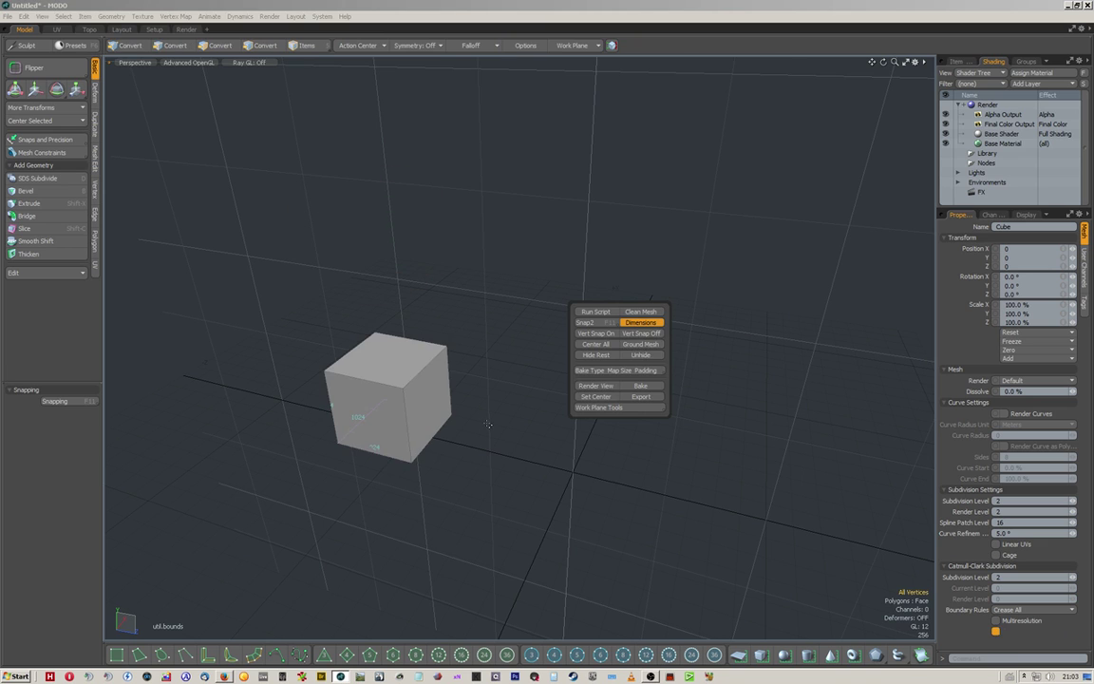
pyautogui.moveTo(525, 464)
pyautogui.keyDown('alt'); pyautogui.mouseDown()
pyautogui.moveTo(397, 406)
pyautogui.moveTo(529, 451)
pyautogui.mouseUp(); pyautogui.keyUp('alt')
pyautogui.press('x')
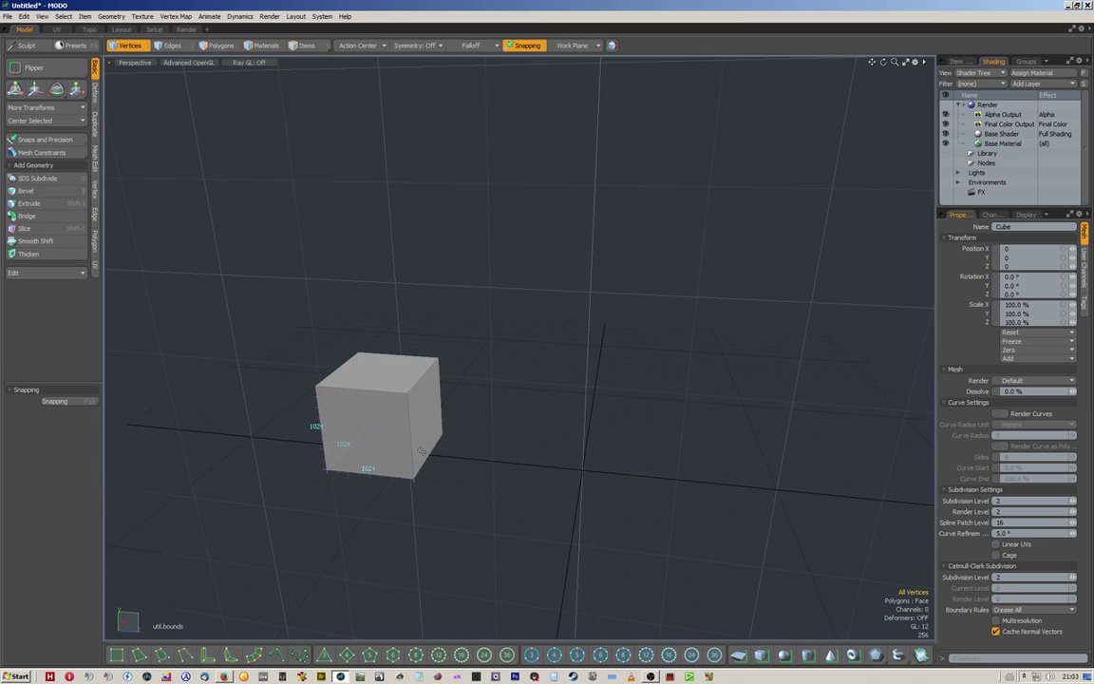
# Add a small unit cube at the world origin to the same mesh.
pyautogui.hotkey('ctrl', 'space')
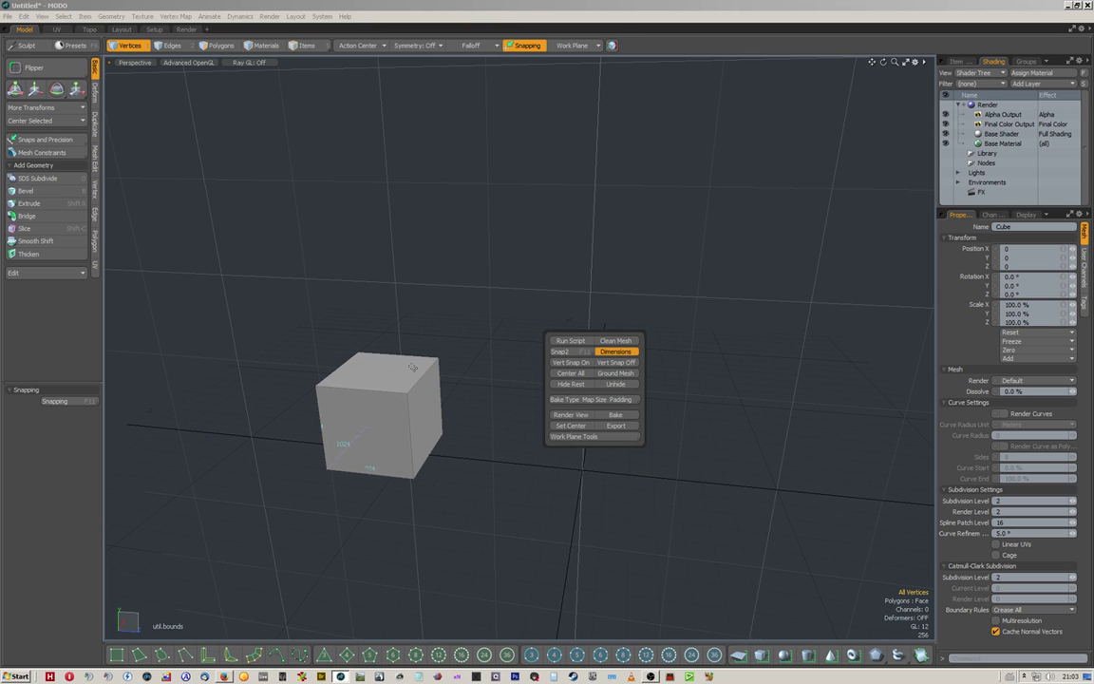
pyautogui.keyDown('alt'); pyautogui.moveTo(578, 385); pyautogui.dragTo(541, 406); pyautogui.keyUp('alt')
pyautogui.scroll(5, 534, 405)
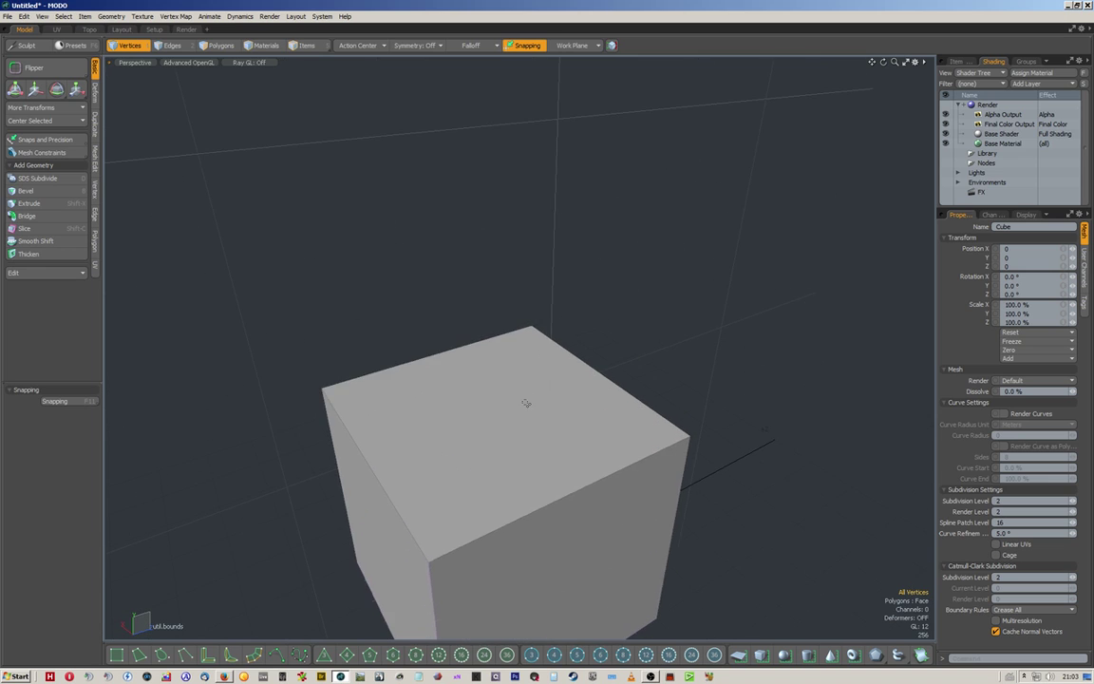
pyautogui.scroll(-2, 523, 404)
pyautogui.scroll(-2, 543, 398)
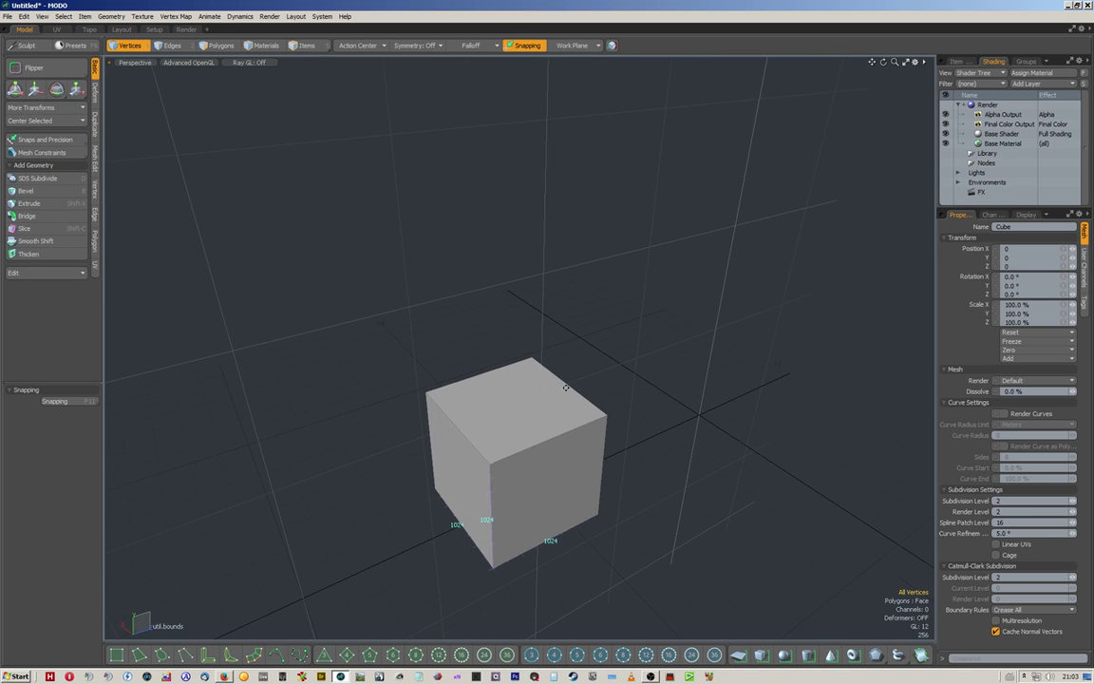
pyautogui.keyDown('alt'); pyautogui.moveTo(532, 372); pyautogui.dragTo(543, 378); pyautogui.keyUp('alt')
pyautogui.keyDown('shift'); pyautogui.click(761, 655); pyautogui.keyUp('shift')
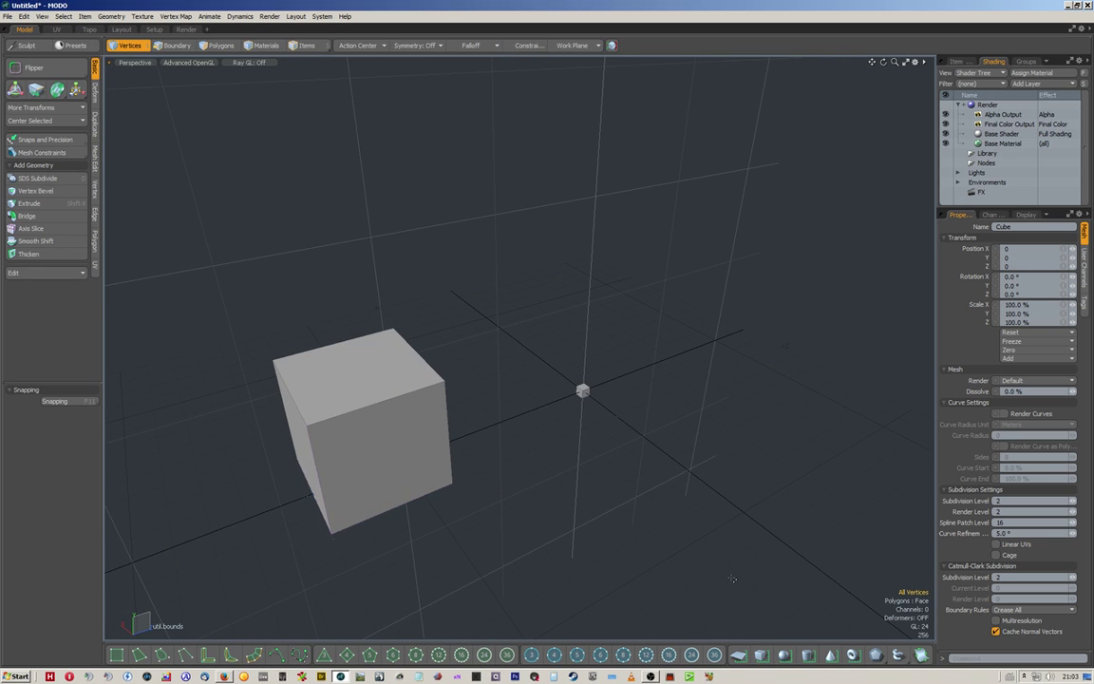
pyautogui.keyDown('alt'); pyautogui.moveTo(705, 503); pyautogui.dragTo(634, 496); pyautogui.keyUp('alt')
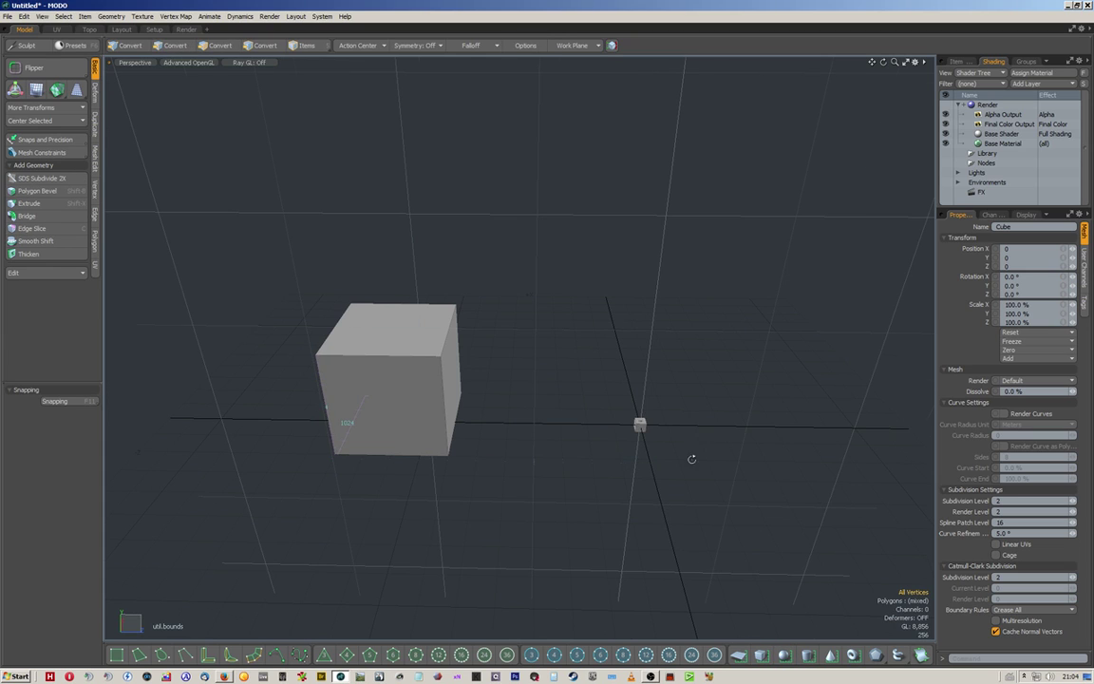
# Select the small cube's polygons, move it off the origin along negative X, and add a small unit sphere at the origin.
pyautogui.keyDown('alt'); pyautogui.moveTo(691, 457); pyautogui.dragTo(657, 436); pyautogui.keyUp('alt')
pyautogui.doubleClick(660, 440)
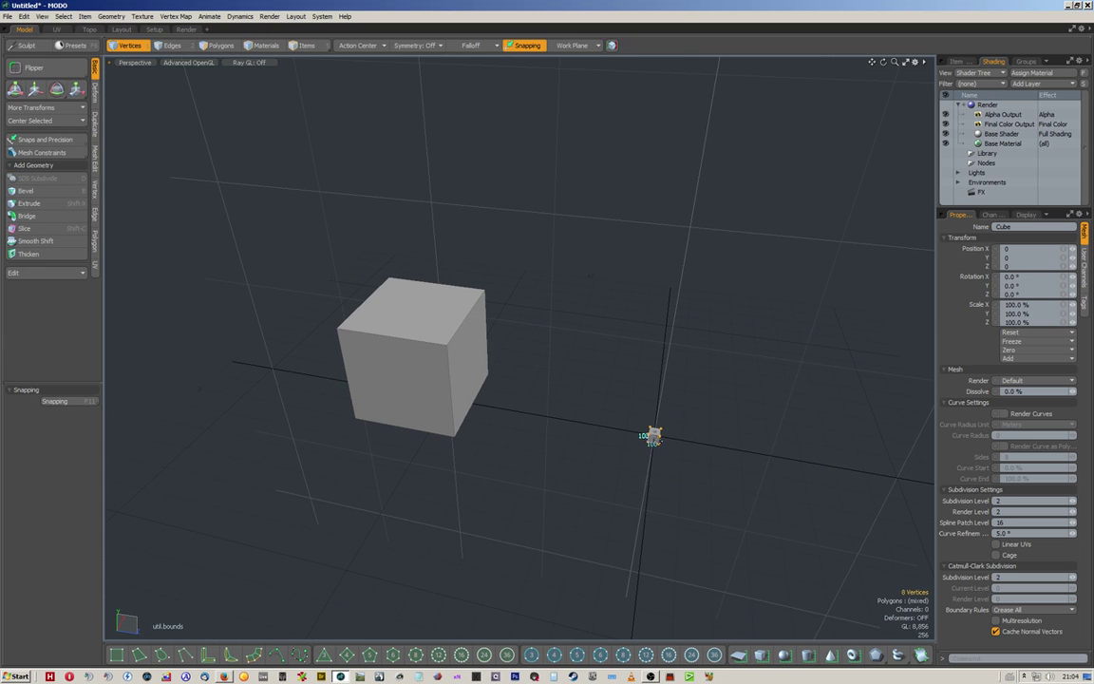
pyautogui.press('space')
pyautogui.press('space')
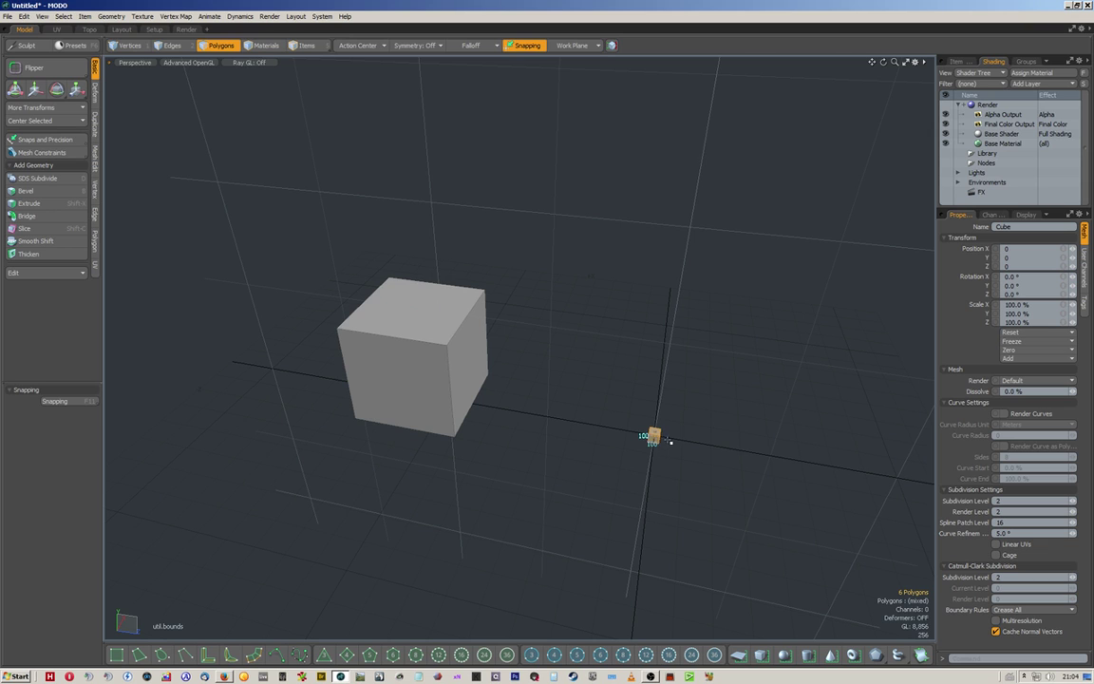
pyautogui.press('w')
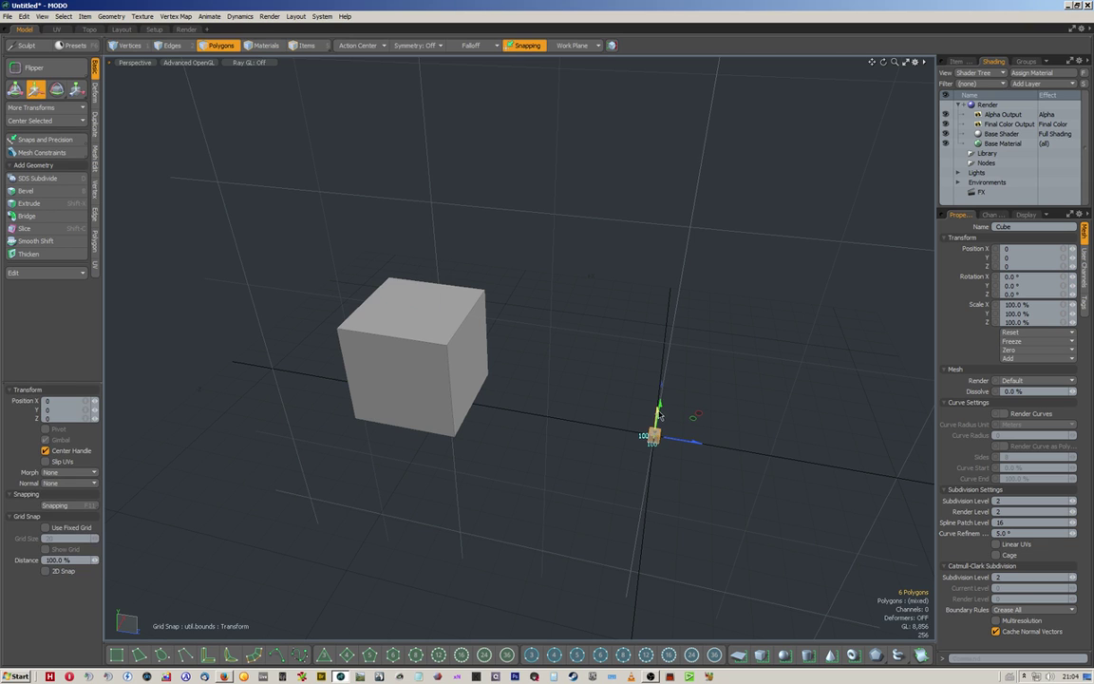
pyautogui.moveTo(659, 415); pyautogui.dragTo(582, 398)
pyautogui.press('space')
pyautogui.click(582, 398)
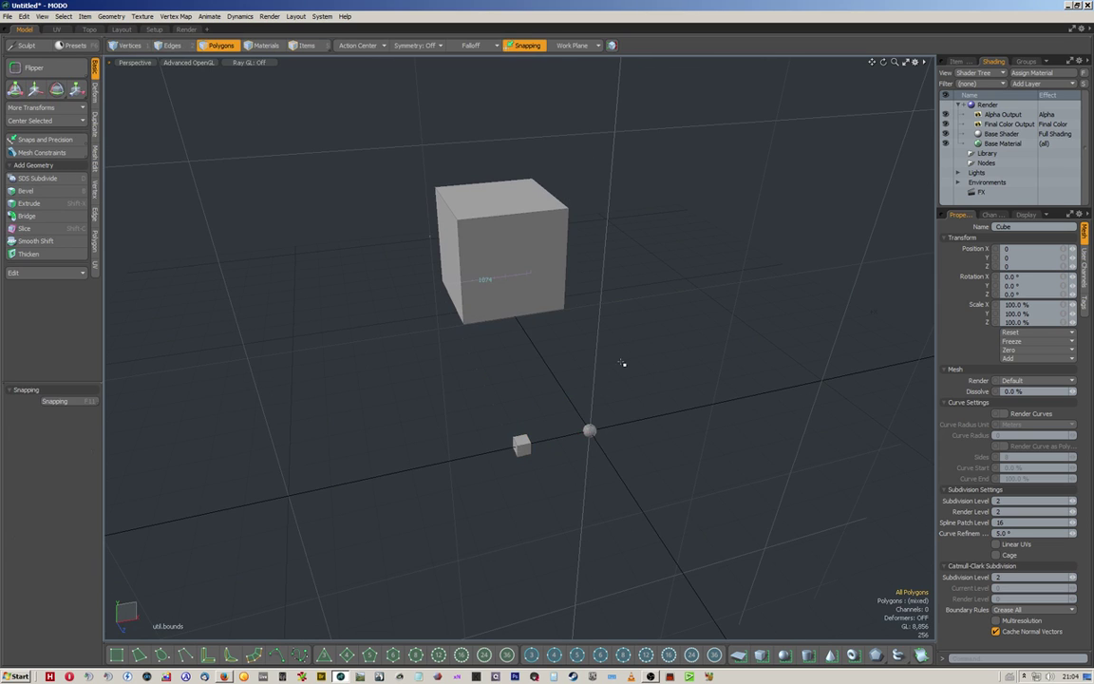
# Select the sphere's polygons and hide the other geometry in the mesh with Hide Rest.
pyautogui.scroll(3, 592, 441)
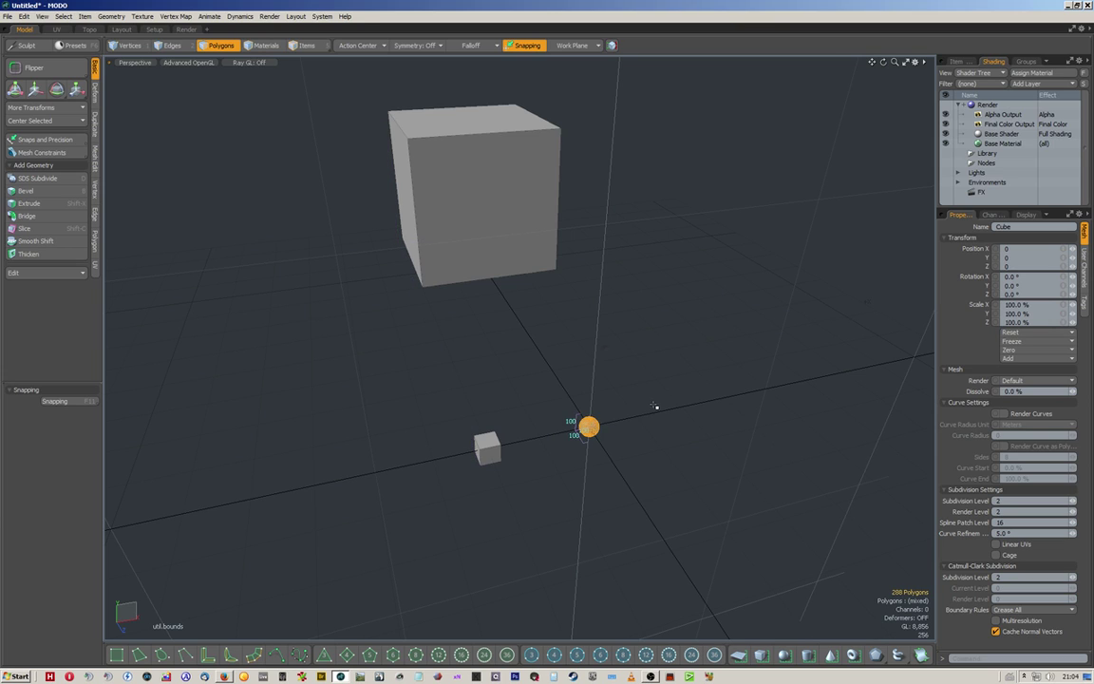
pyautogui.hotkey('ctrl', 'space')
pyautogui.click(634, 400)
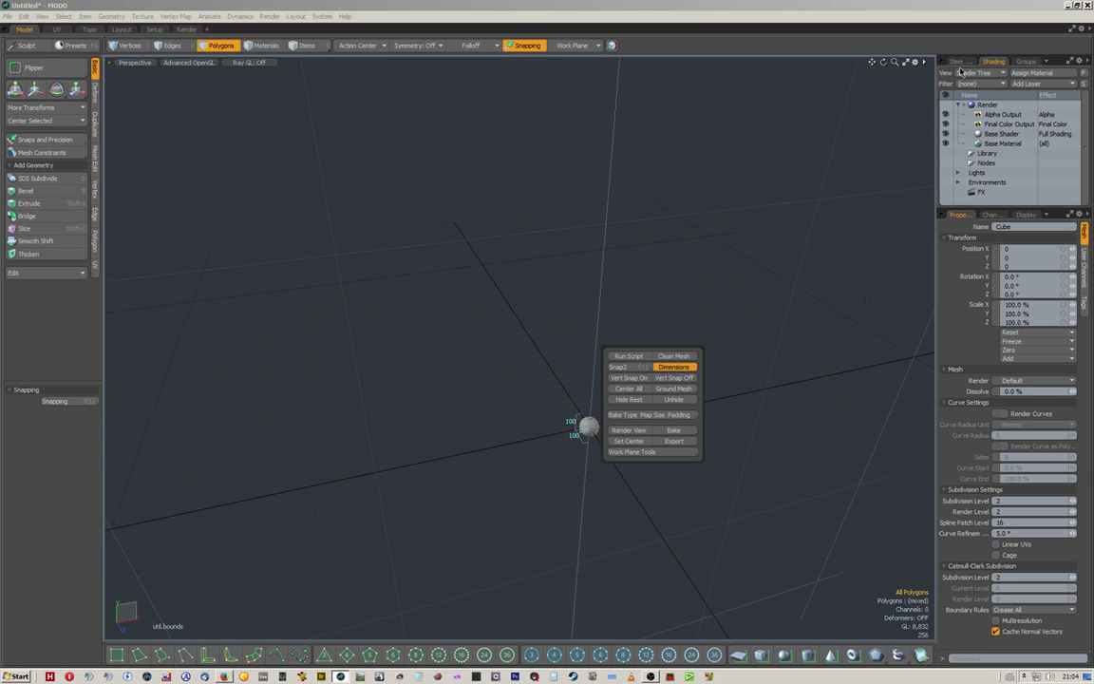
# Make the empty Mesh item active and add a unit cube at the origin as a separate mesh item.
pyautogui.click(957, 62)
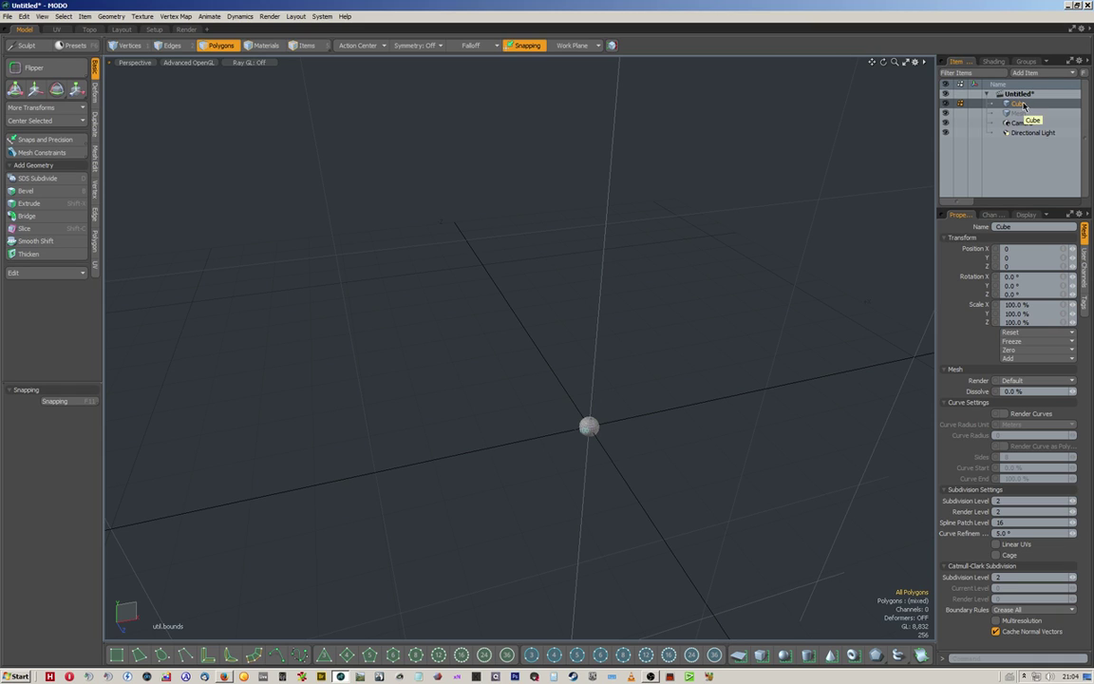
pyautogui.click(1013, 113)
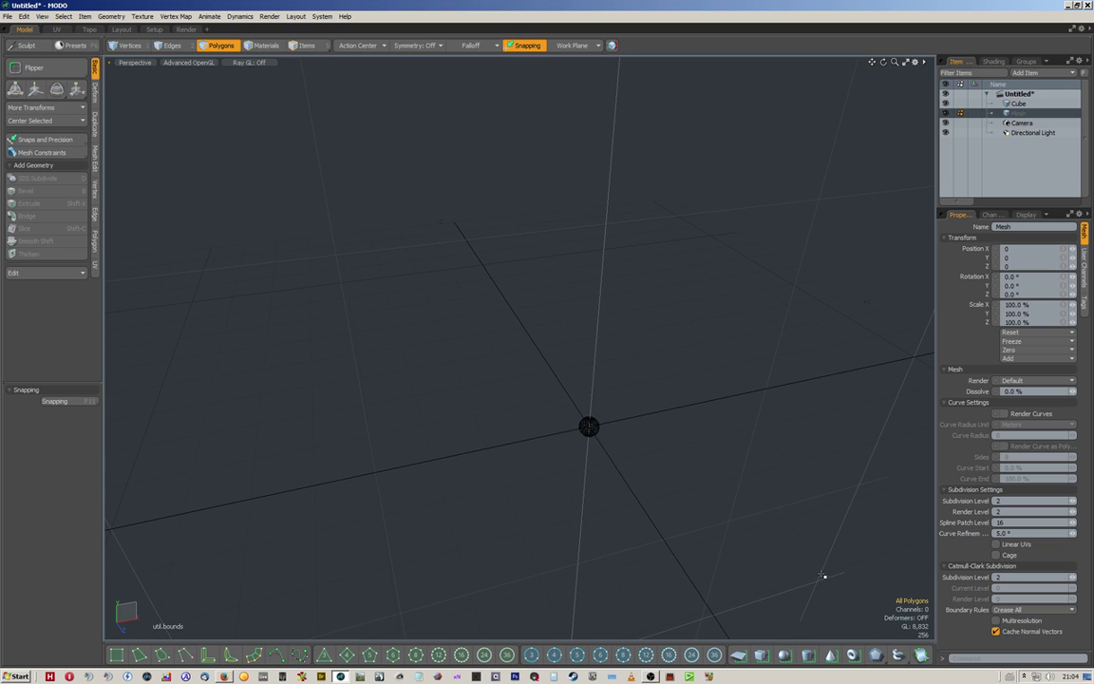
pyautogui.click(761, 655)
pyautogui.keyDown('alt'); pyautogui.moveTo(735, 491); pyautogui.dragTo(654, 440); pyautogui.keyUp('alt')
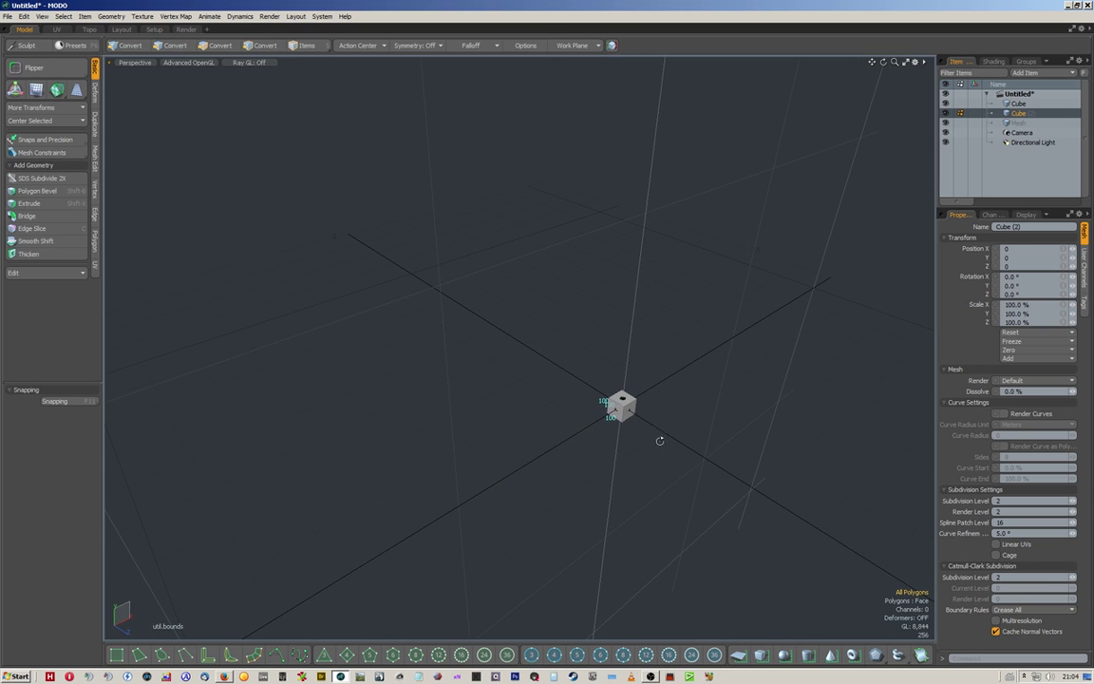
# Select the new cube's polygons, move them to -768 in X, and drop the tool.
pyautogui.doubleClick(629, 410)
pyautogui.press('w')
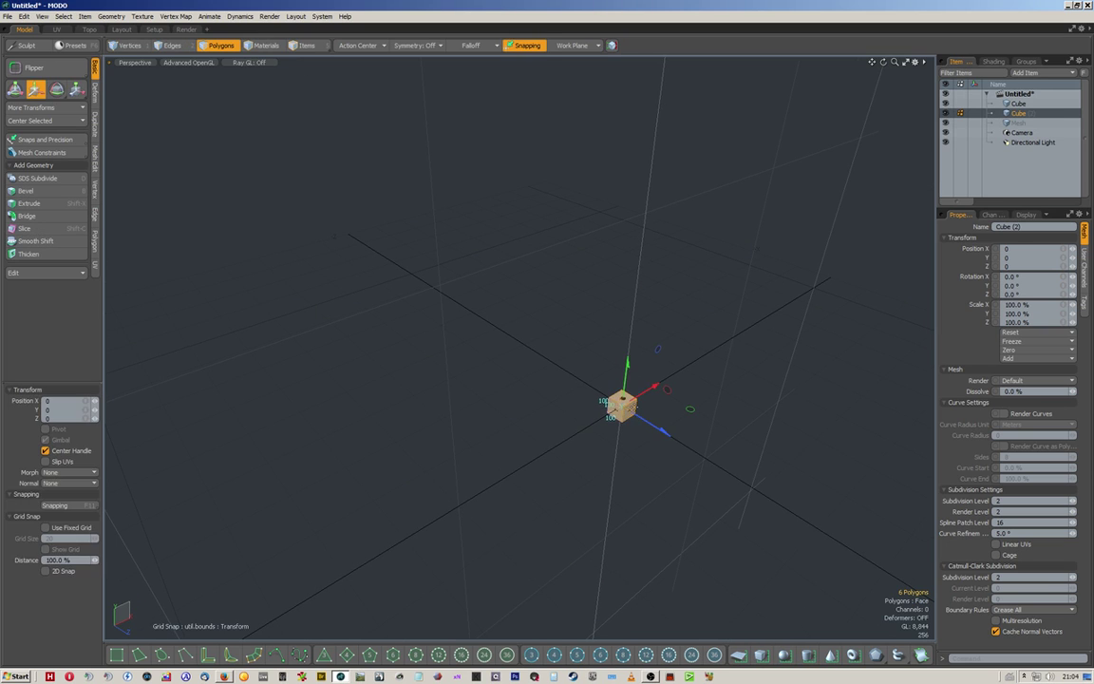
pyautogui.moveTo(655, 386); pyautogui.dragTo(547, 454)
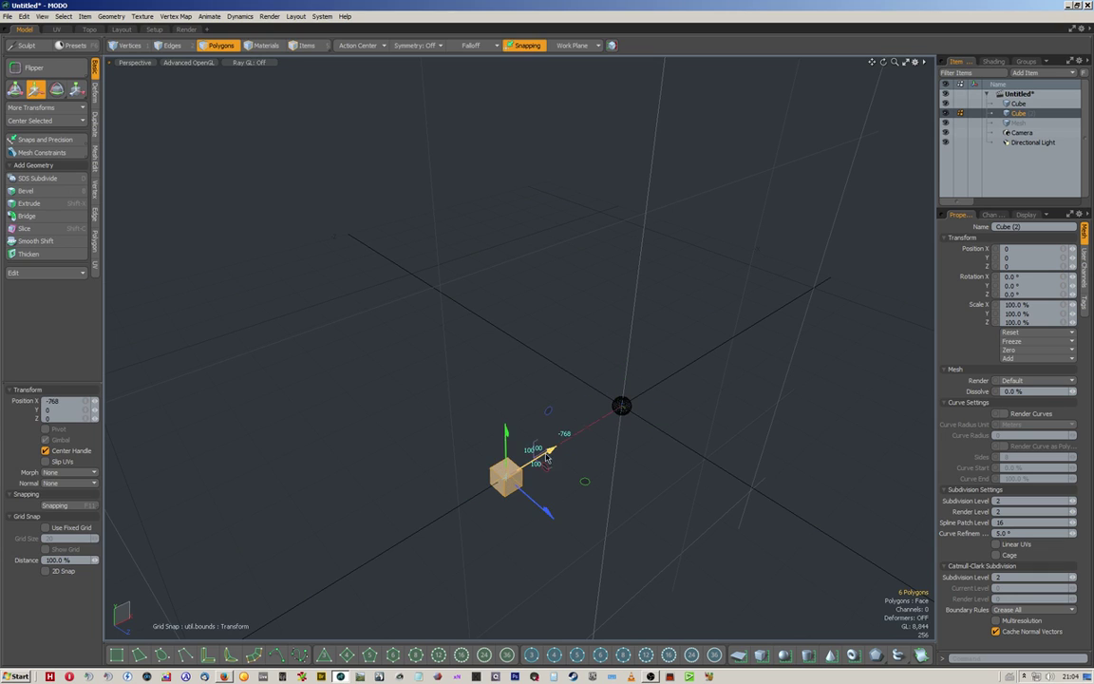
pyautogui.press('space')
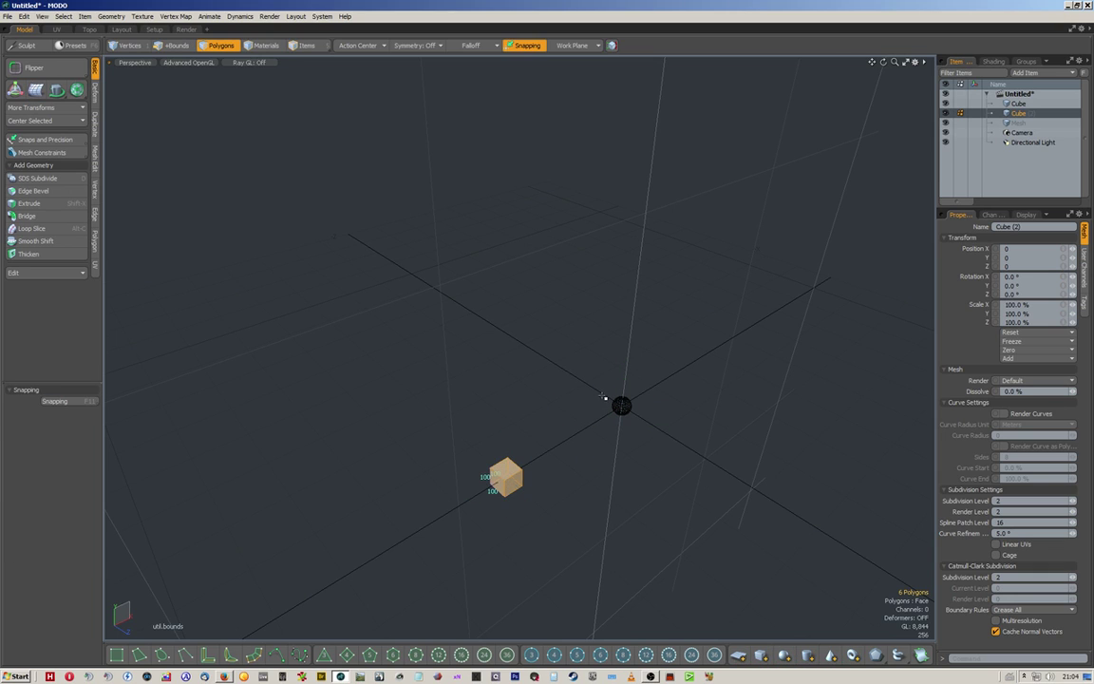
# Unhide the geometry of the first Cube item and select both cube mesh items together.
pyautogui.click(1027, 104)
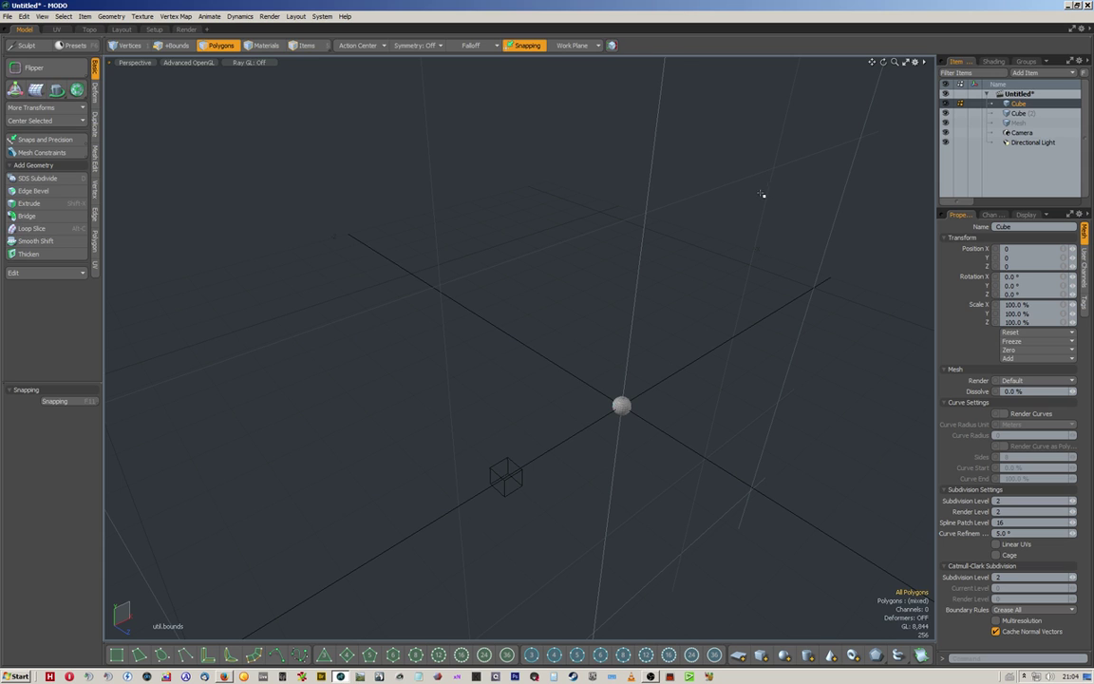
pyautogui.hotkey('ctrl', 'v')
pyautogui.keyDown('alt'); pyautogui.moveTo(564, 346); pyautogui.dragTo(703, 327); pyautogui.keyUp('alt')
pyautogui.keyDown('ctrl'); pyautogui.click(1019, 115); pyautogui.keyUp('ctrl')
pyautogui.keyDown('alt'); pyautogui.keyDown('shift'); pyautogui.moveTo(497, 244); pyautogui.dragTo(582, 263); pyautogui.keyUp('shift'); pyautogui.keyUp('alt')
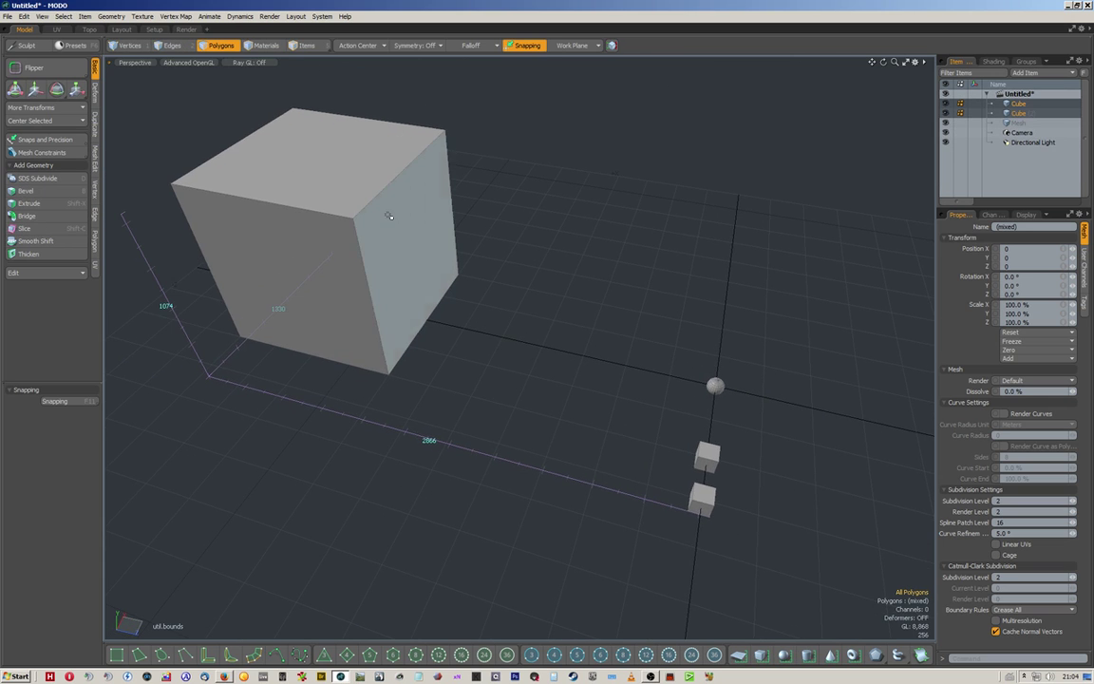
# Select the large cube's polygons and hide everything else in both meshes with Hide Rest.
pyautogui.doubleClick(387, 215)
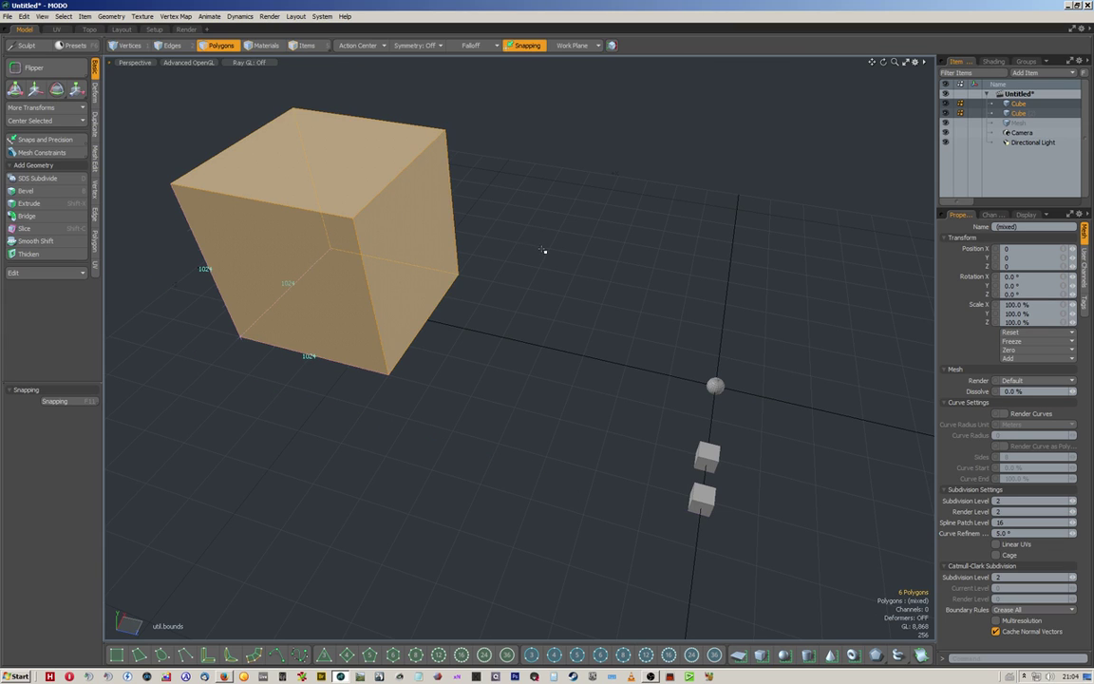
pyautogui.press('`')
pyautogui.click(540, 275)
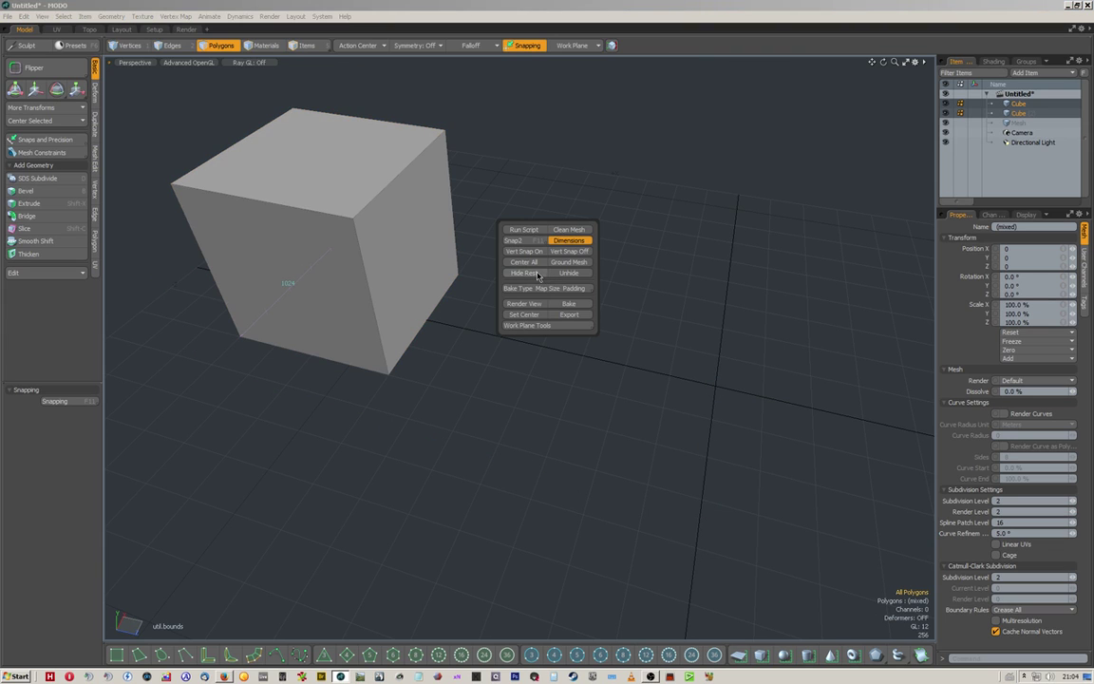
# Unhide the hidden geometry of both meshes and bring up the QuickTool popover briefly to show its commands.
pyautogui.keyDown('alt'); pyautogui.keyDown('shift'); pyautogui.moveTo(486, 330); pyautogui.dragTo(598, 404); pyautogui.keyUp('shift'); pyautogui.keyUp('alt')
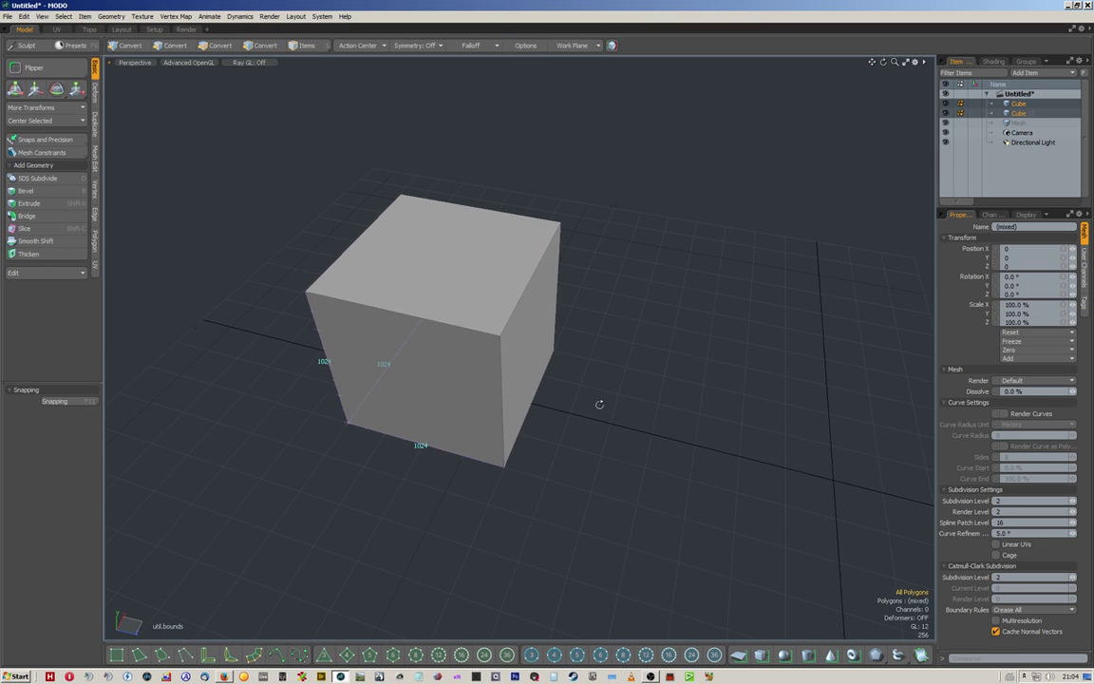
pyautogui.keyDown('alt'); pyautogui.moveTo(645, 271); pyautogui.dragTo(659, 307); pyautogui.keyUp('alt')
pyautogui.press('u')
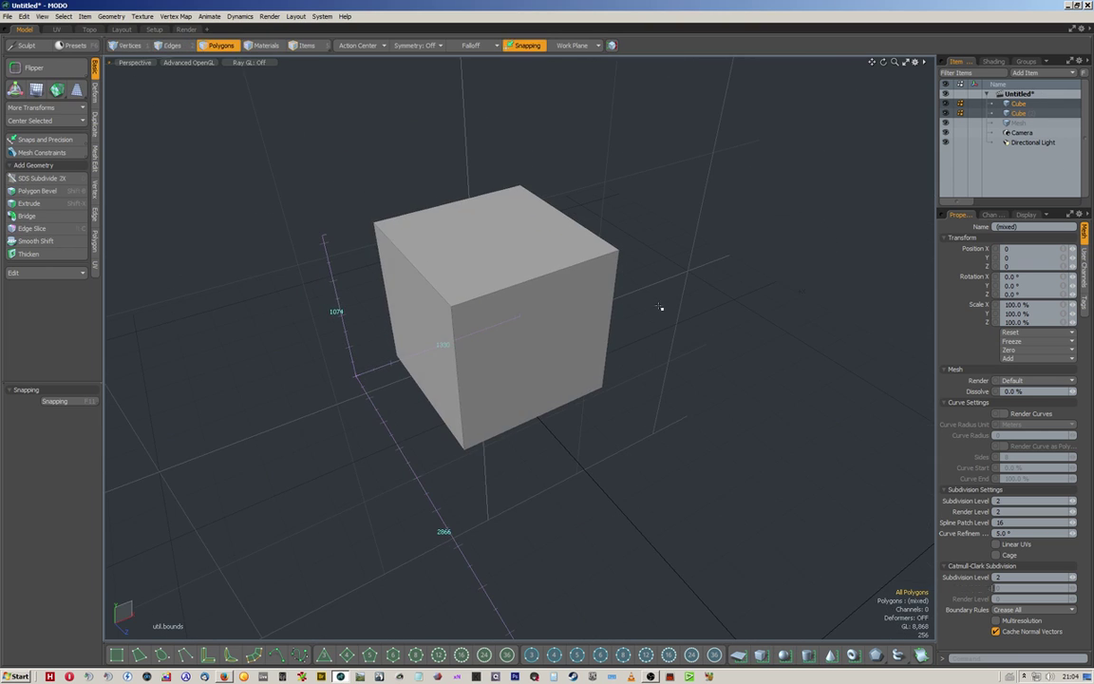
pyautogui.keyDown('alt'); pyautogui.moveTo(737, 350); pyautogui.dragTo(693, 354); pyautogui.keyUp('alt')
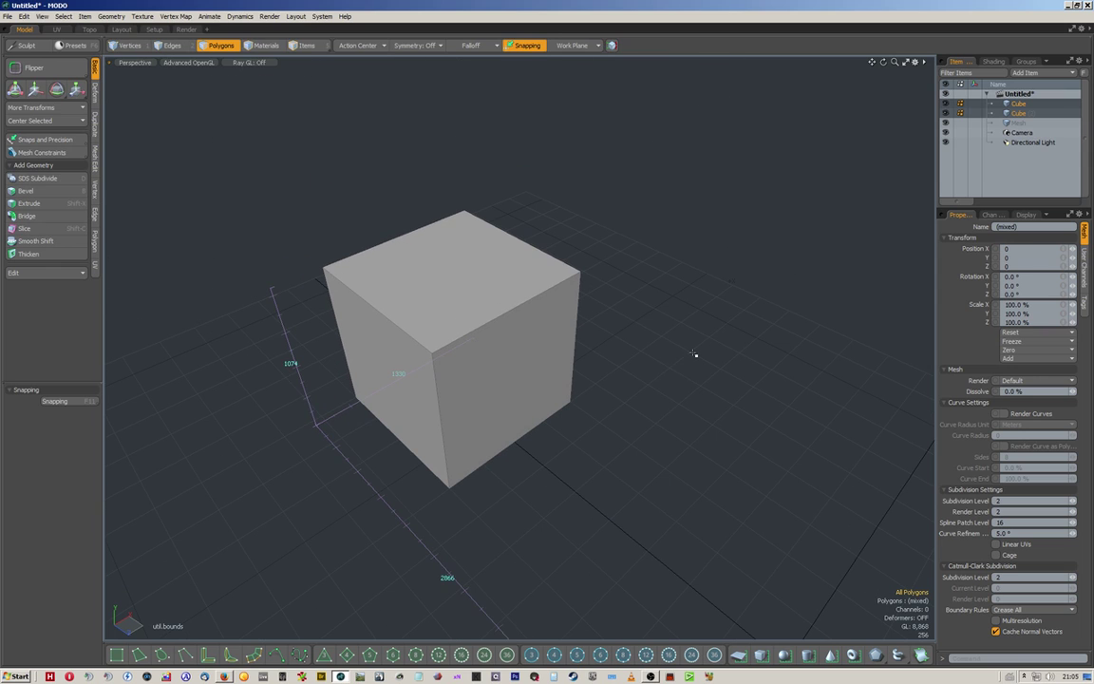
pyautogui.press('space')
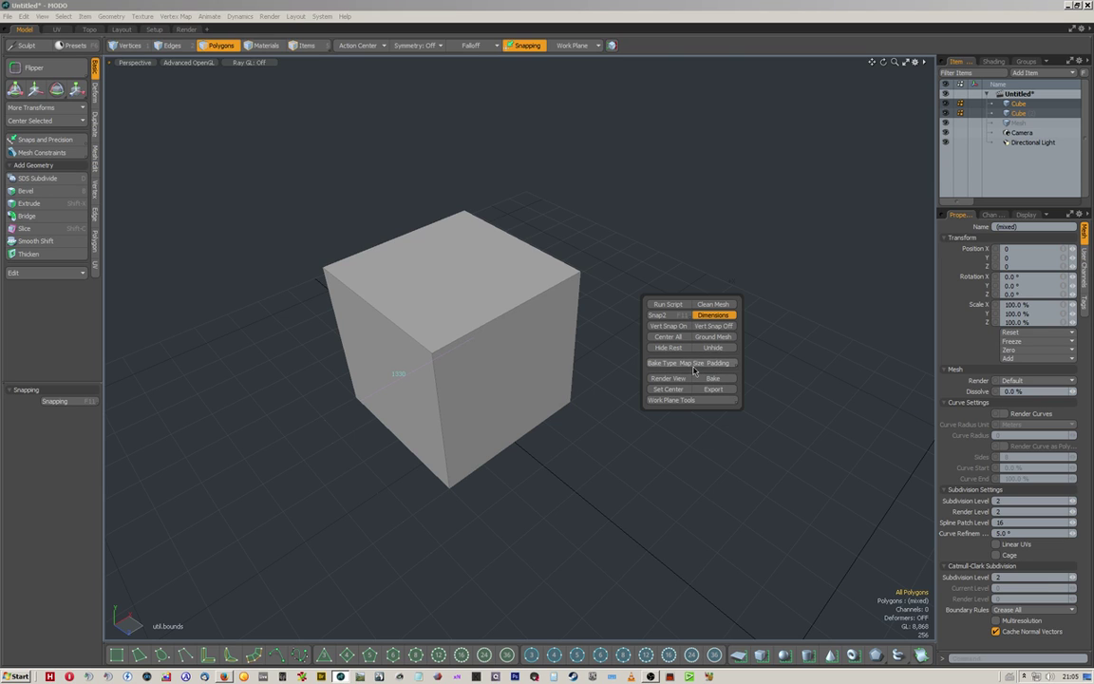
pyautogui.keyDown('alt'); pyautogui.click(641, 442); pyautogui.keyUp('alt')
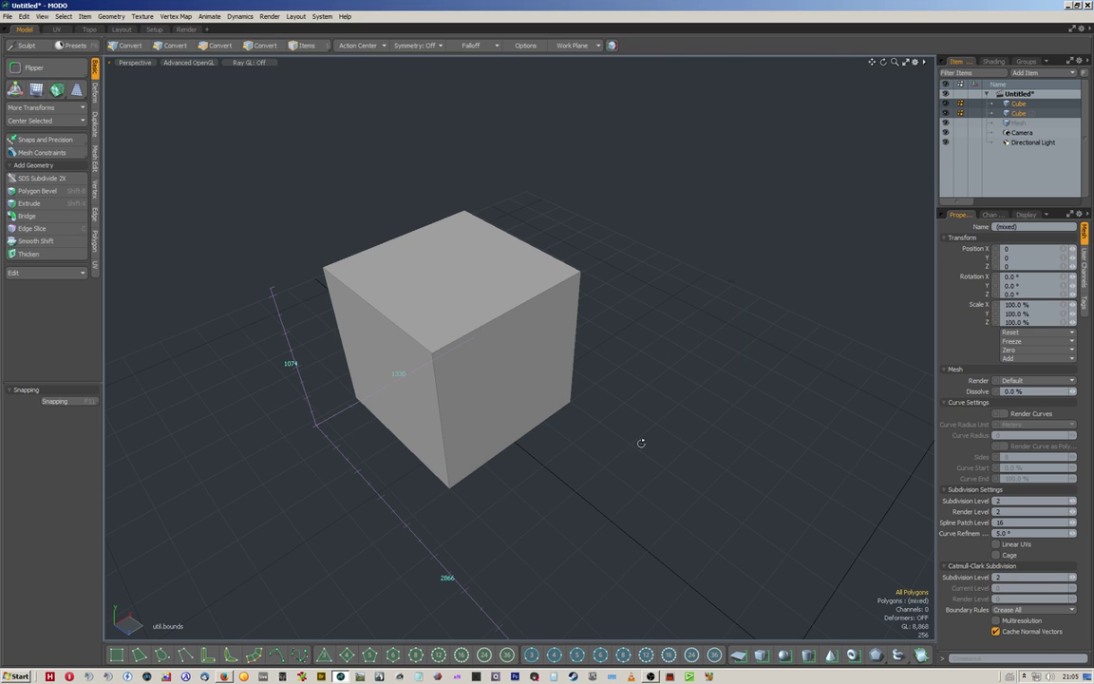
# Delete the second cube mesh item and fit the remaining geometry in the view.
pyautogui.click(1007, 115)
pyautogui.press('Delete')
pyautogui.press('a')
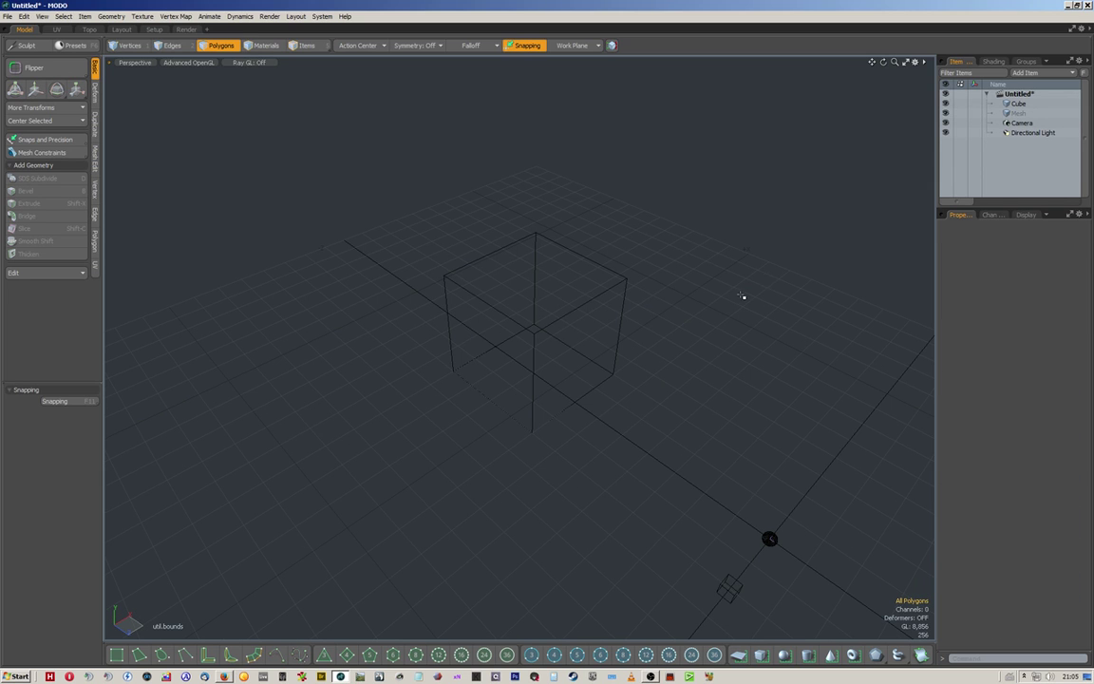
# Delete the sphere and the small cube from the Cube item, leaving only the large cube.
pyautogui.click(1008, 104)
pyautogui.keyDown('alt'); pyautogui.moveTo(665, 281); pyautogui.dragTo(749, 281); pyautogui.keyUp('alt')
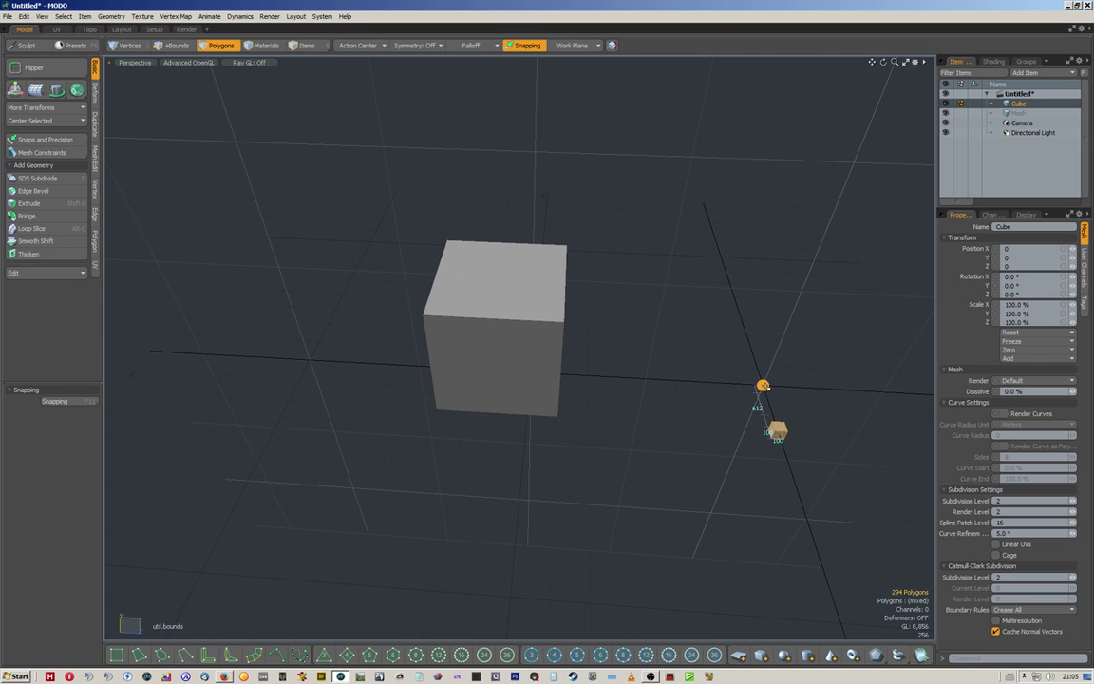
pyautogui.press('Delete')
pyautogui.keyDown('alt'); pyautogui.moveTo(693, 331); pyautogui.dragTo(684, 362); pyautogui.keyUp('alt')
# Center the large cube on the world origin with Center All and fit it in the view.
pyautogui.press('space')
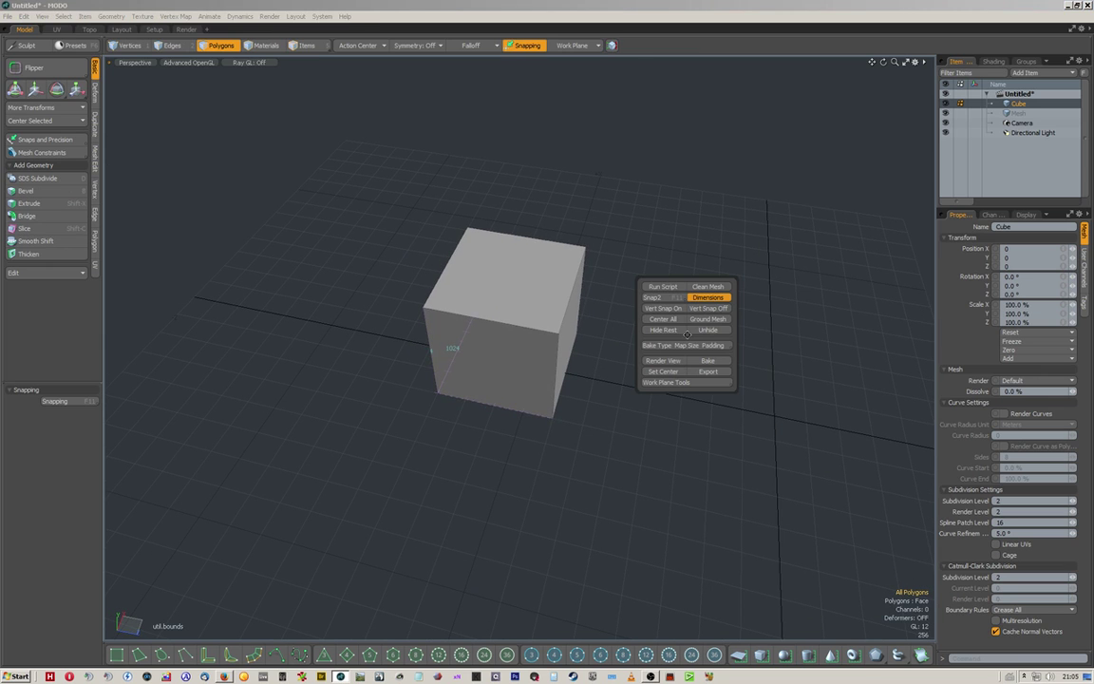
pyautogui.click(670, 324)
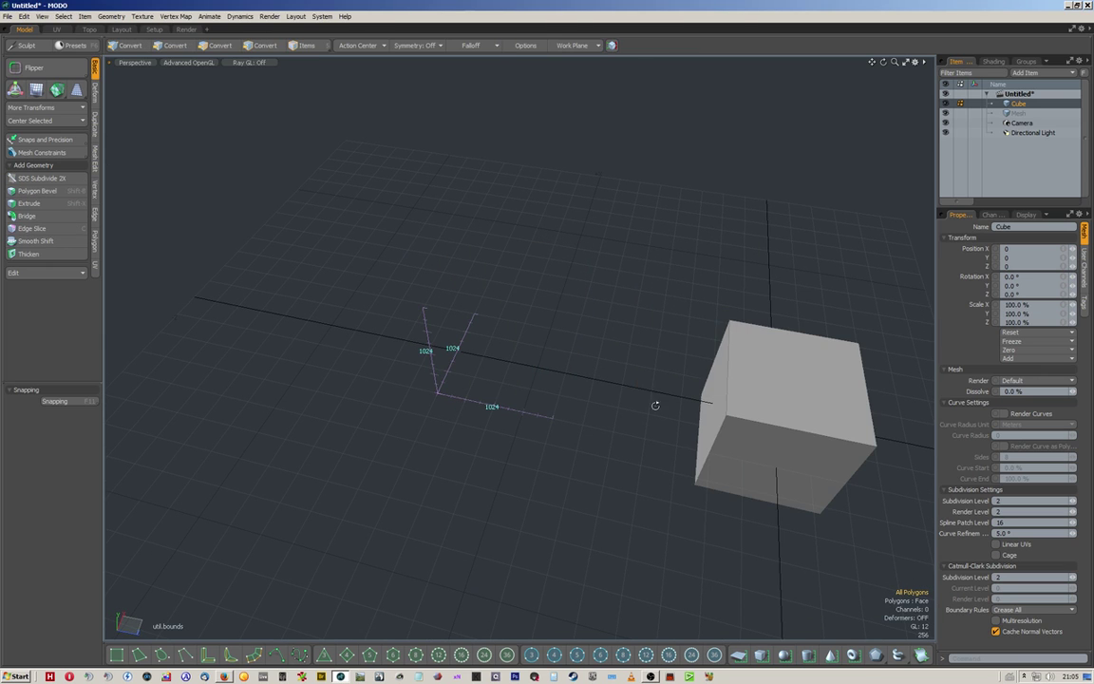
pyautogui.keyDown('alt'); pyautogui.moveTo(655, 406); pyautogui.dragTo(612, 365); pyautogui.keyUp('alt')
pyautogui.press('a')
pyautogui.scroll(-2, 509, 282)
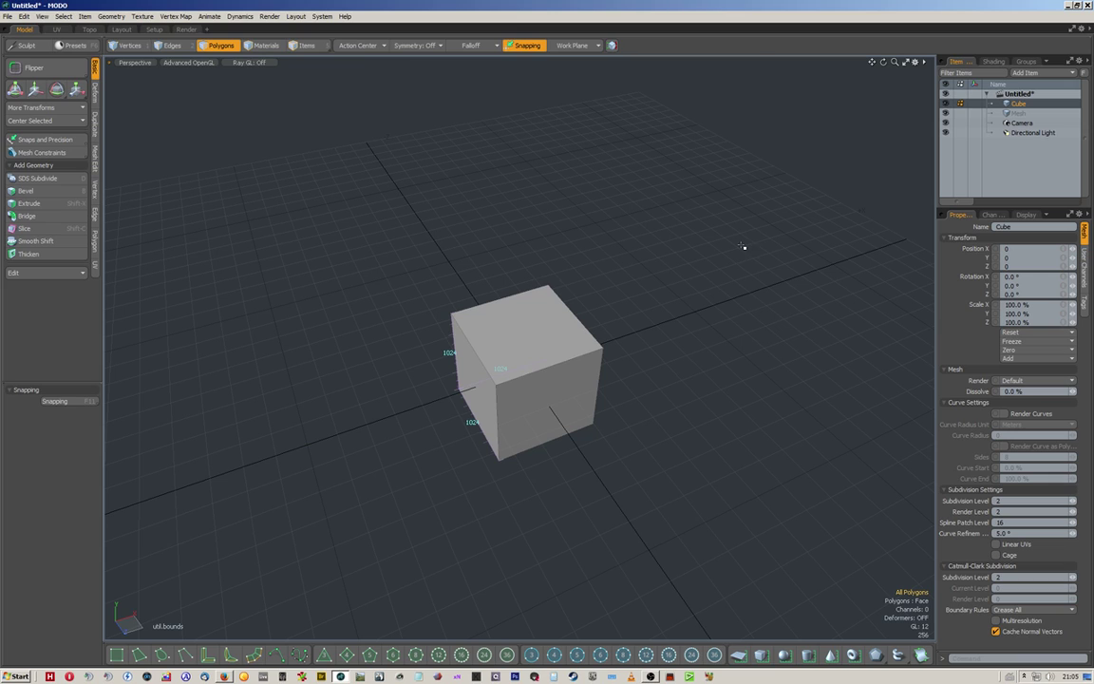
pyautogui.click(994, 61)
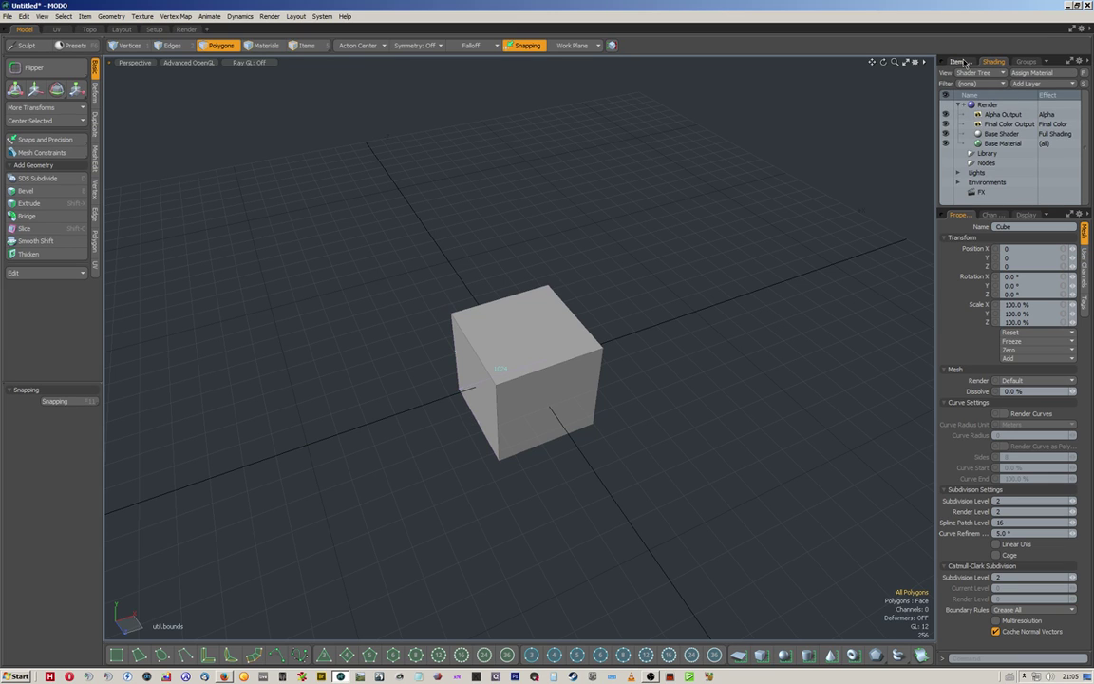
pyautogui.click(963, 62)
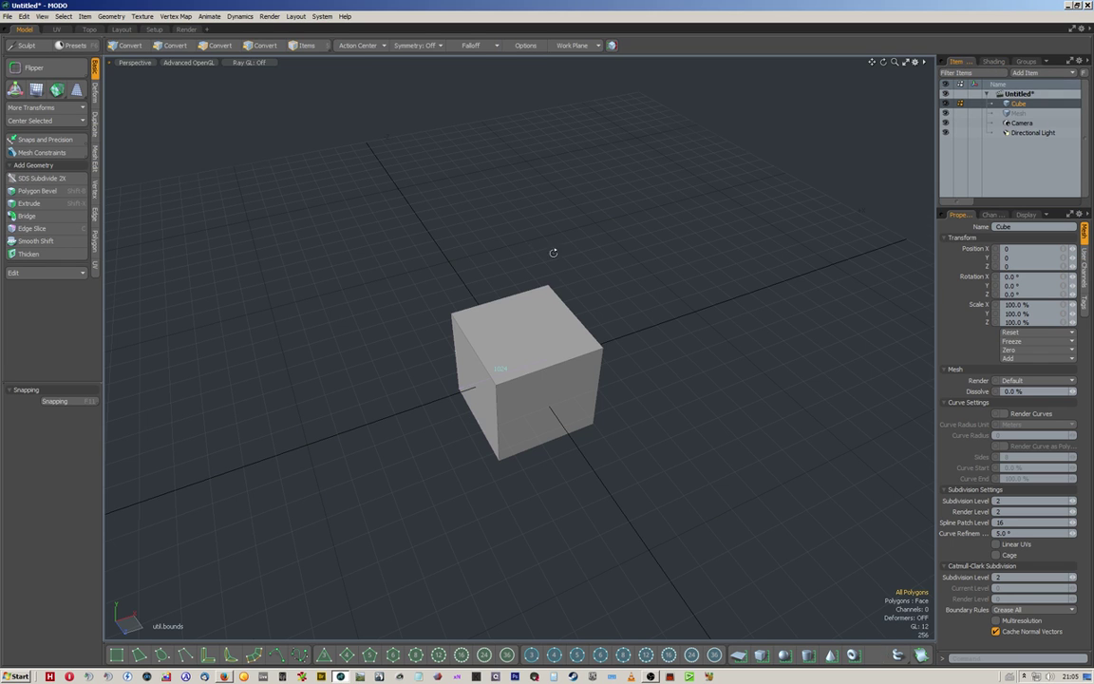
pyautogui.keyDown('alt'); pyautogui.moveTo(552, 252); pyautogui.dragTo(577, 338); pyautogui.keyUp('alt')
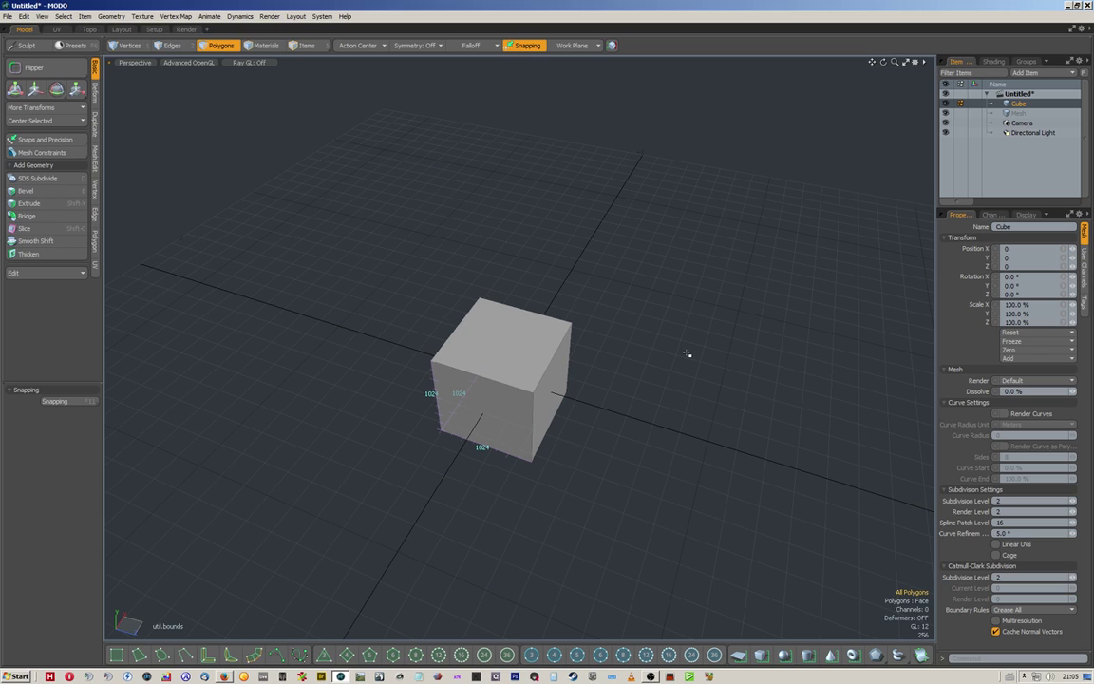
# Lock the work plane to XZ, XY and YZ in turn with the QuickTool Work Plane Tools, and unlock it.
pyautogui.press('space')
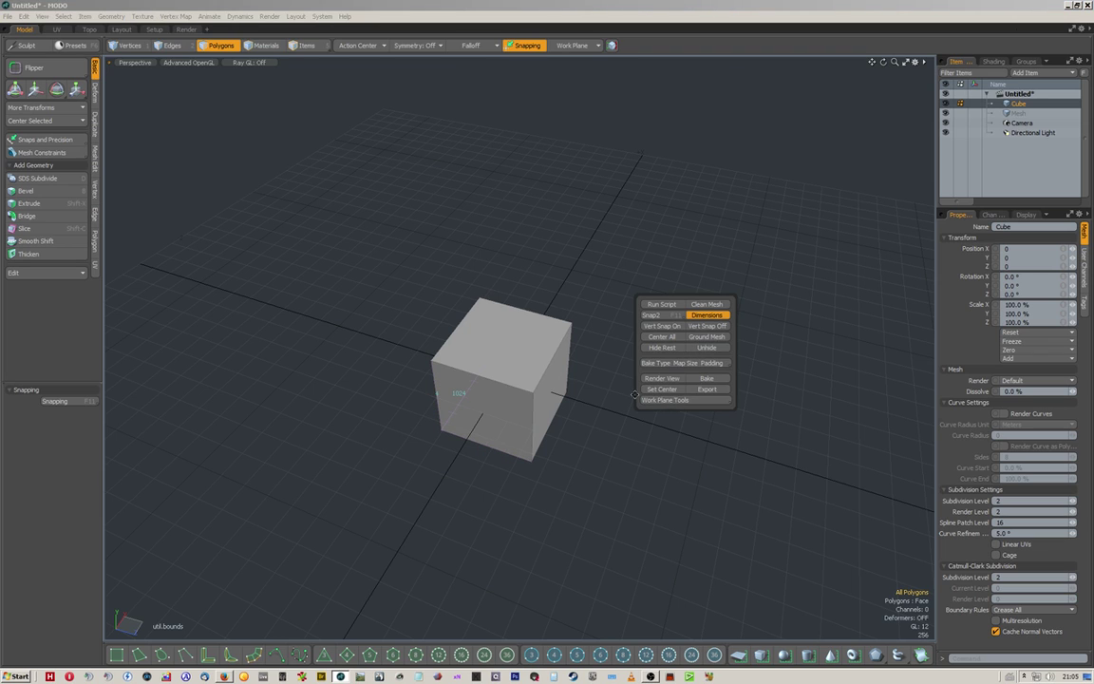
pyautogui.moveTo(683, 402)
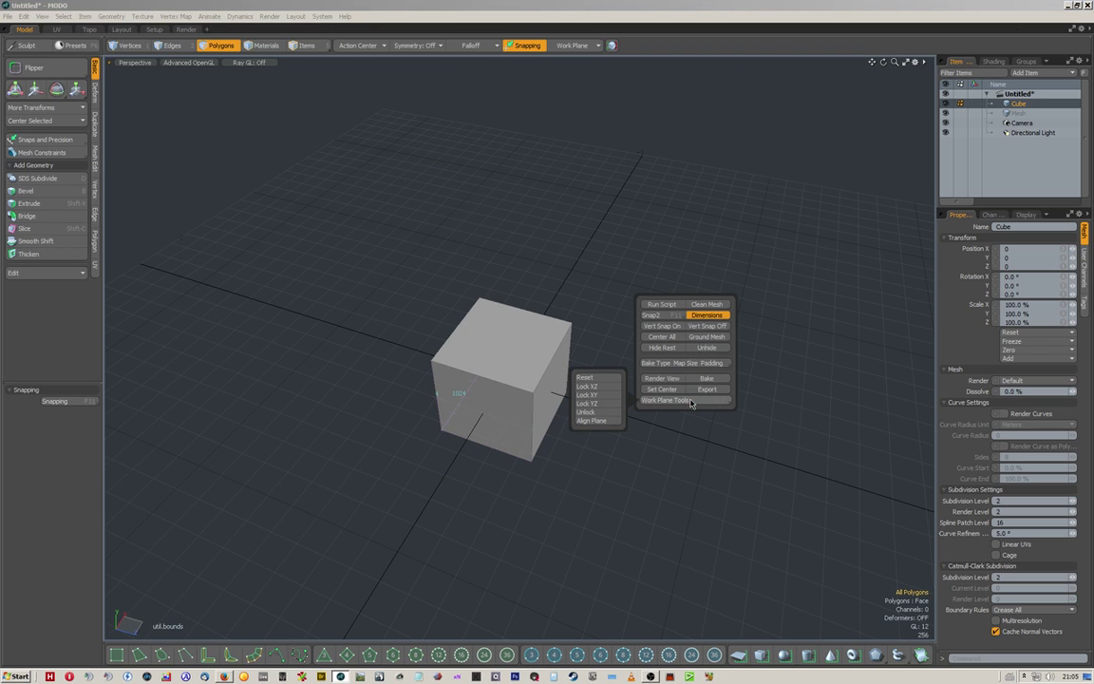
pyautogui.click(598, 387)
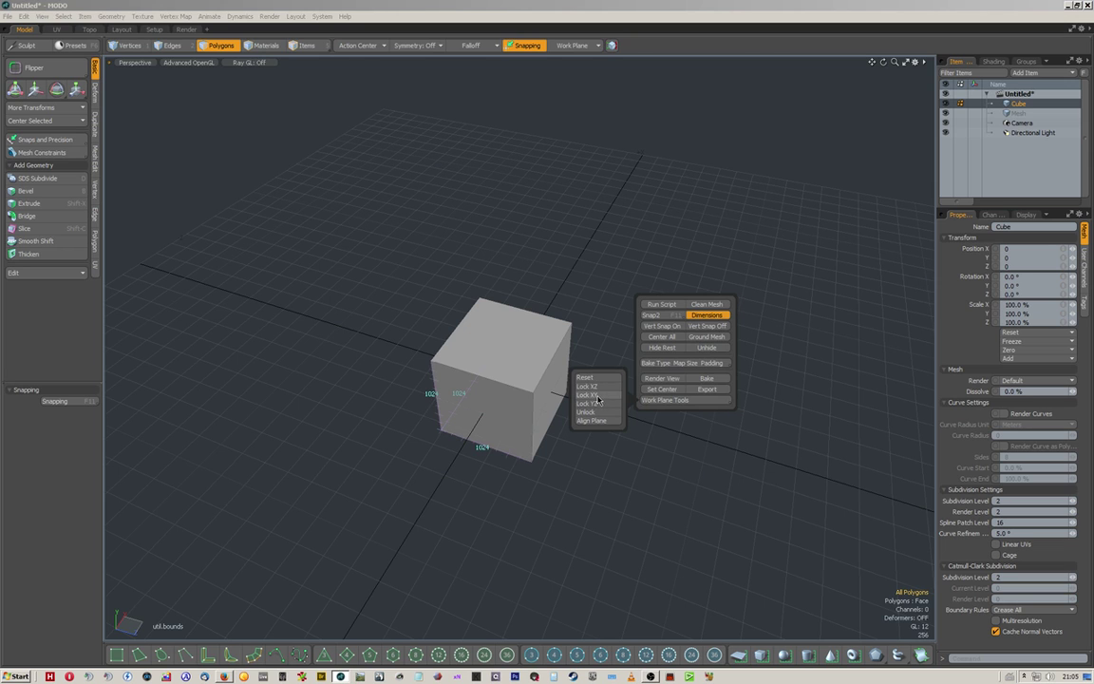
pyautogui.click(599, 403)
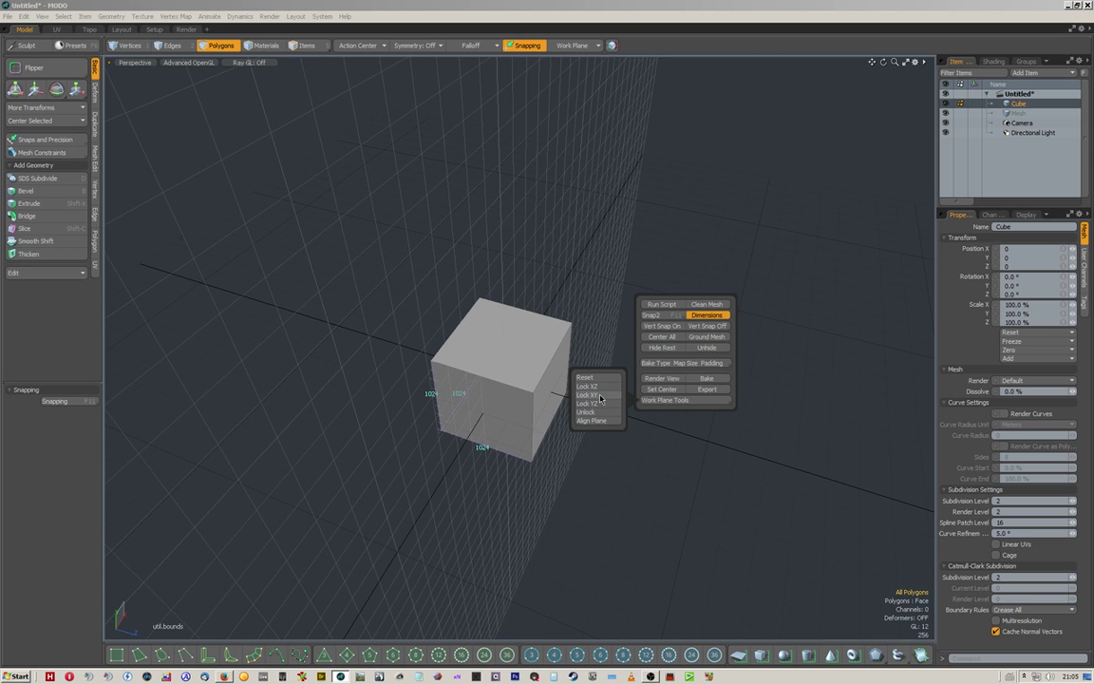
pyautogui.click(599, 408)
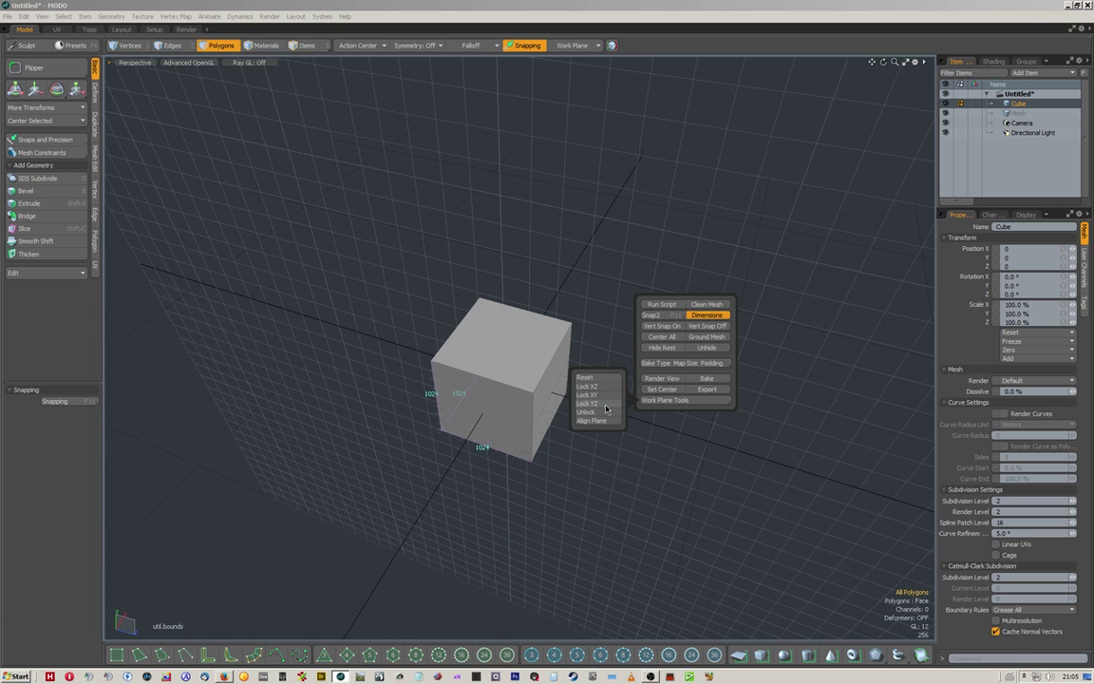
pyautogui.click(598, 412)
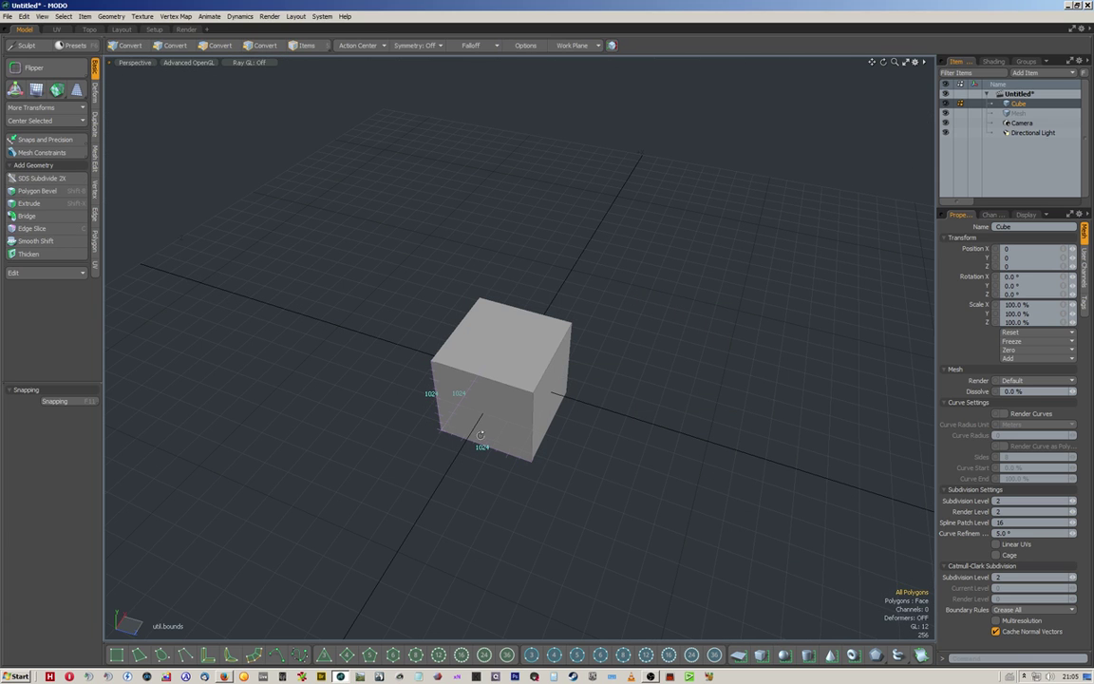
# Select a side face of the cube and align the work plane to it with Align Plane.
pyautogui.keyDown('alt'); pyautogui.moveTo(480, 435); pyautogui.dragTo(449, 403); pyautogui.keyUp('alt')
pyautogui.press('space')
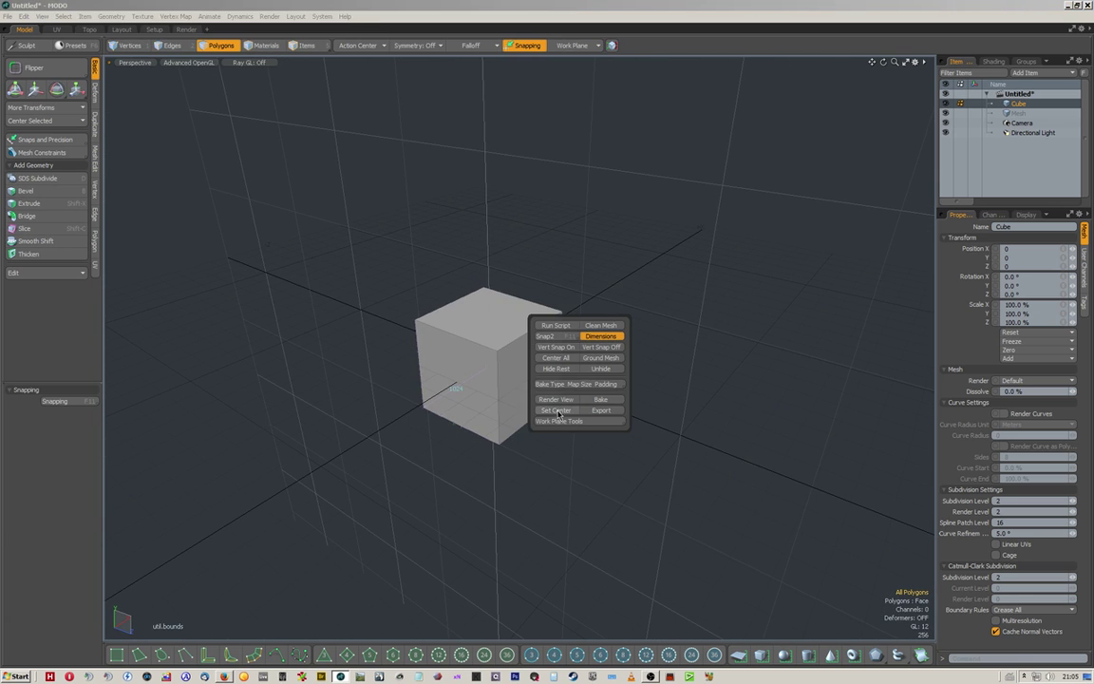
pyautogui.click(525, 394)
pyautogui.press('space')
pyautogui.click(579, 461)
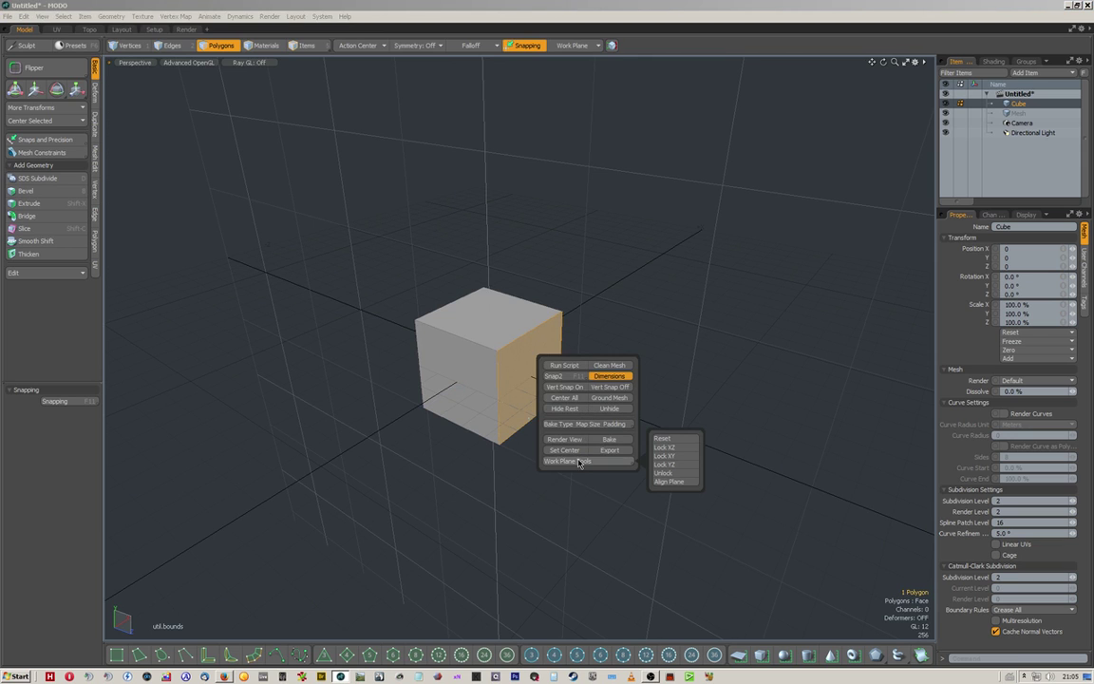
pyautogui.click(671, 487)
pyautogui.keyDown('alt'); pyautogui.moveTo(606, 373); pyautogui.dragTo(435, 308); pyautogui.keyUp('alt')
pyautogui.scroll(3, 435, 297)
# Cycle the work plane through the axis locks with the Work Plane Tools, unlock it, and deselect the cube's side face.
pyautogui.press('space')
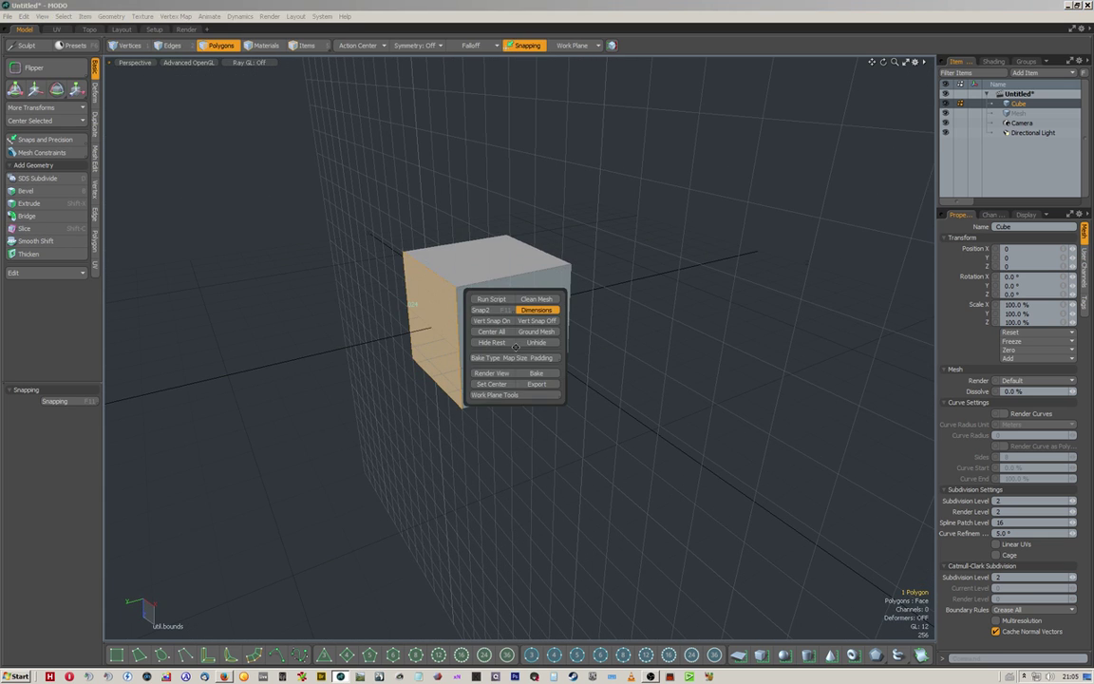
pyautogui.moveTo(551, 395)
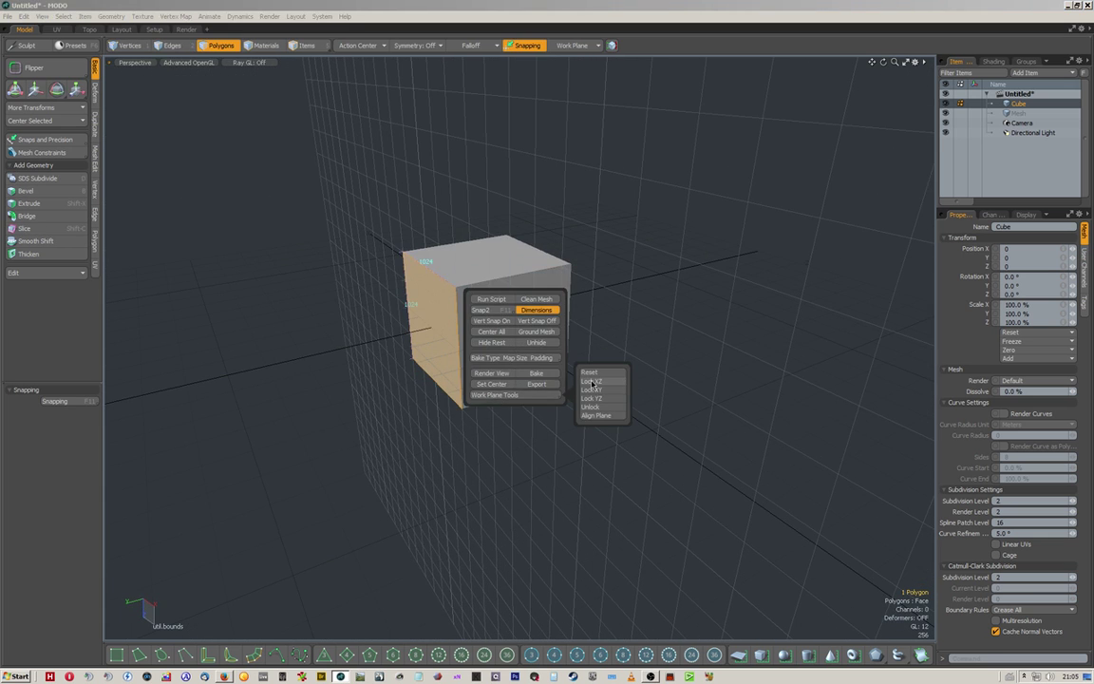
pyautogui.click(594, 391)
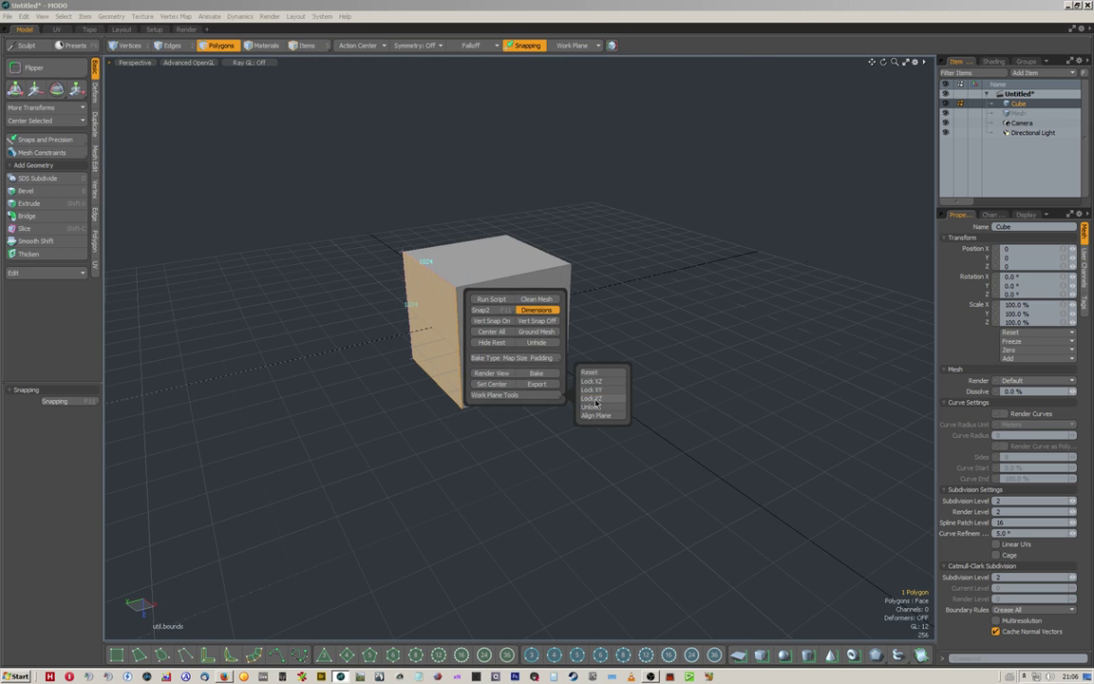
pyautogui.click(595, 403)
pyautogui.click(599, 407)
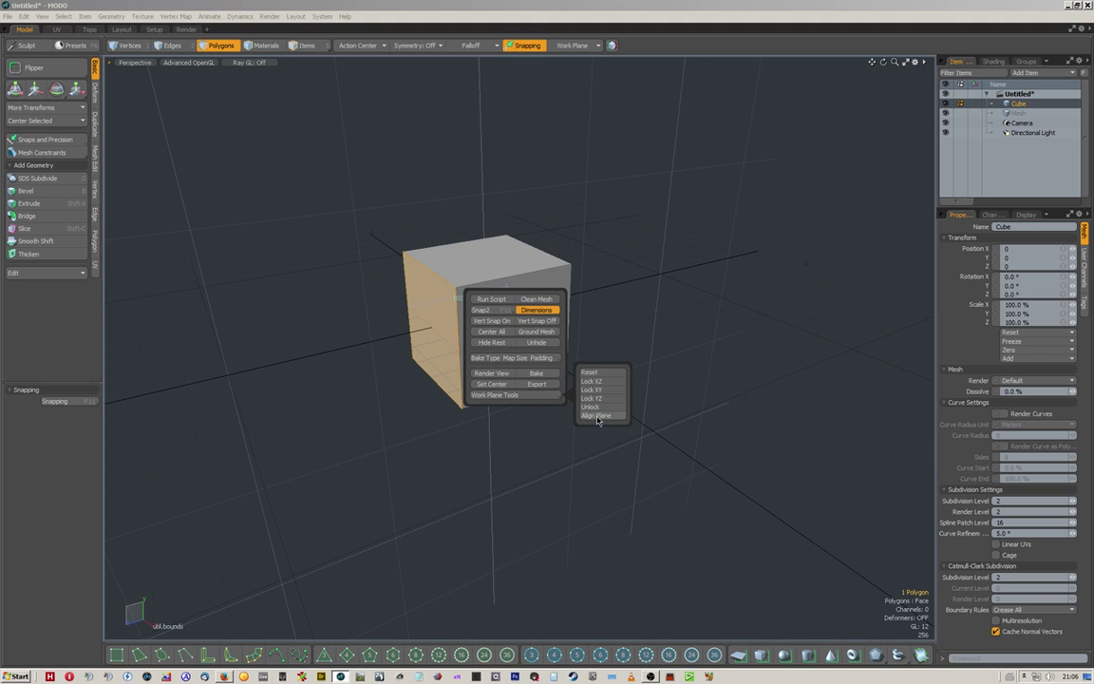
pyautogui.click(403, 432)
# Lock the work plane to XZ with the QuickTool Work Plane Tools and inspect the cube on it.
pyautogui.keyDown('alt'); pyautogui.moveTo(423, 385); pyautogui.dragTo(600, 373); pyautogui.keyUp('alt')
pyautogui.press('space')
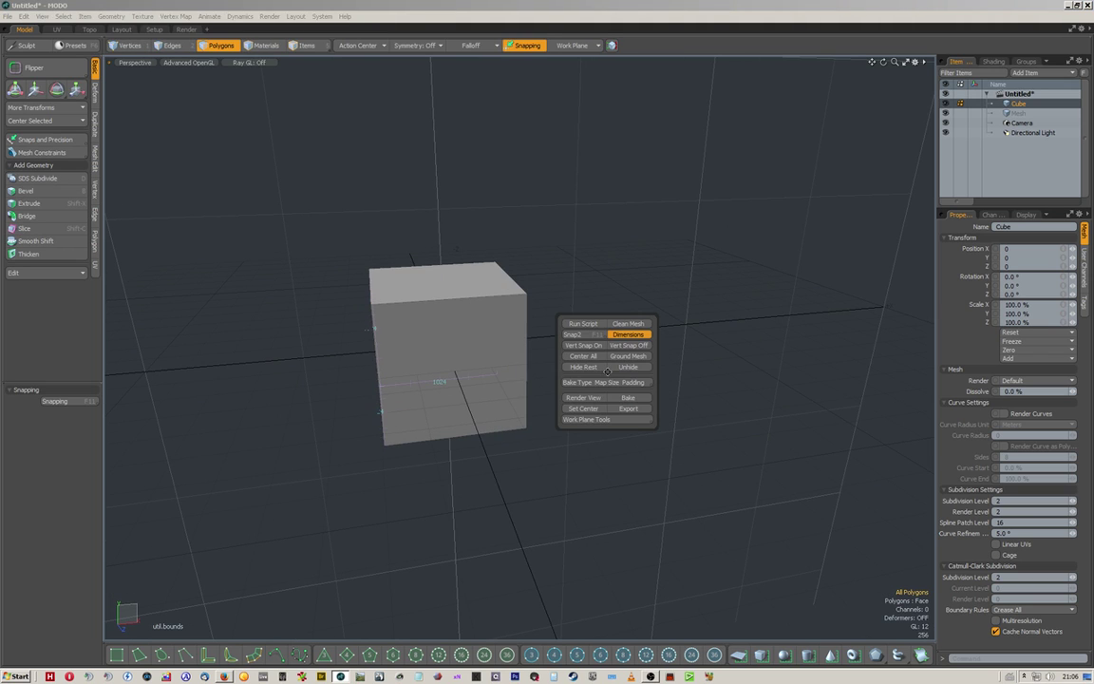
pyautogui.click(595, 422)
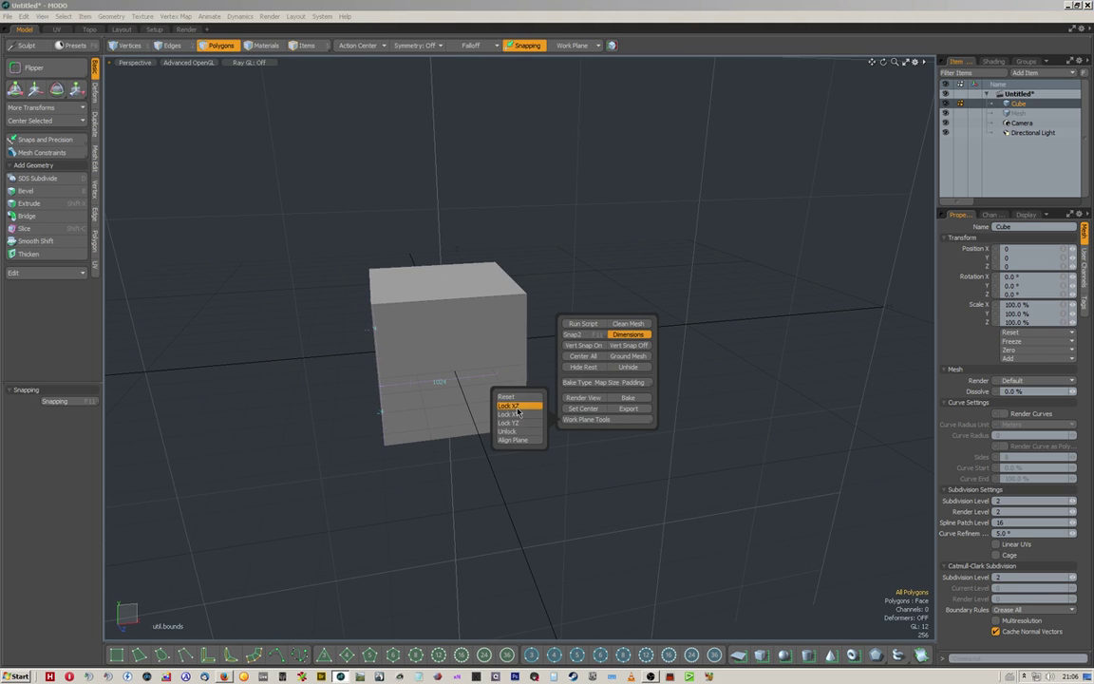
pyautogui.click(514, 408)
pyautogui.keyDown('alt'); pyautogui.moveTo(634, 298); pyautogui.dragTo(573, 361); pyautogui.keyUp('alt')
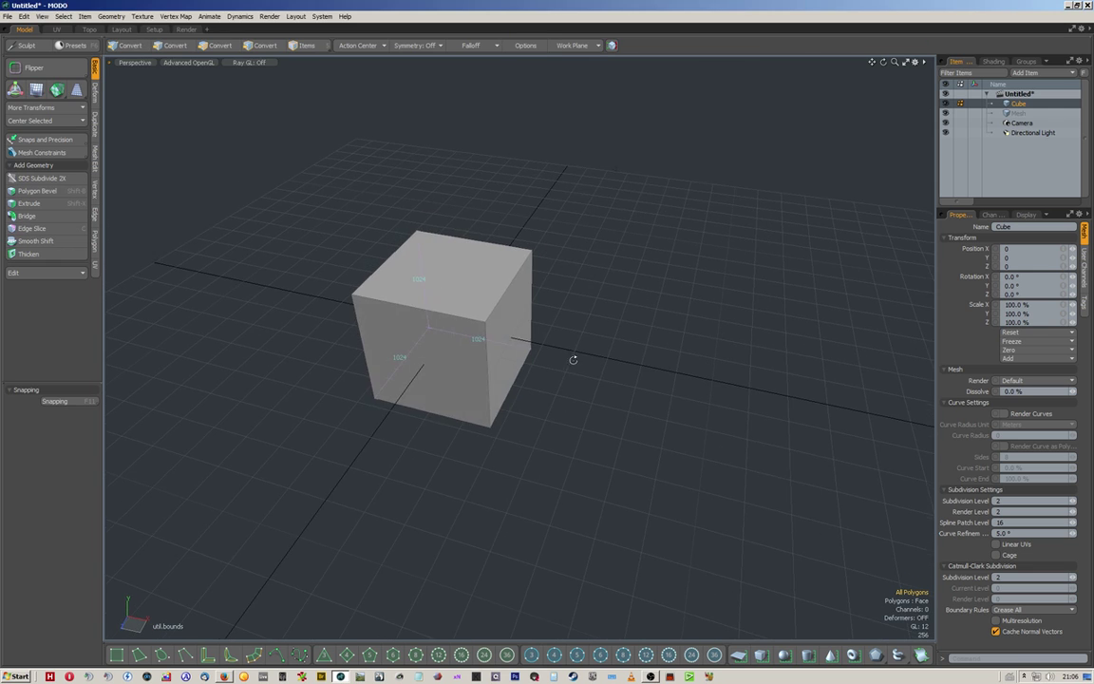
pyautogui.scroll(3, 481, 358)
pyautogui.keyDown('alt'); pyautogui.moveTo(482, 358); pyautogui.dragTo(659, 296); pyautogui.keyUp('alt')
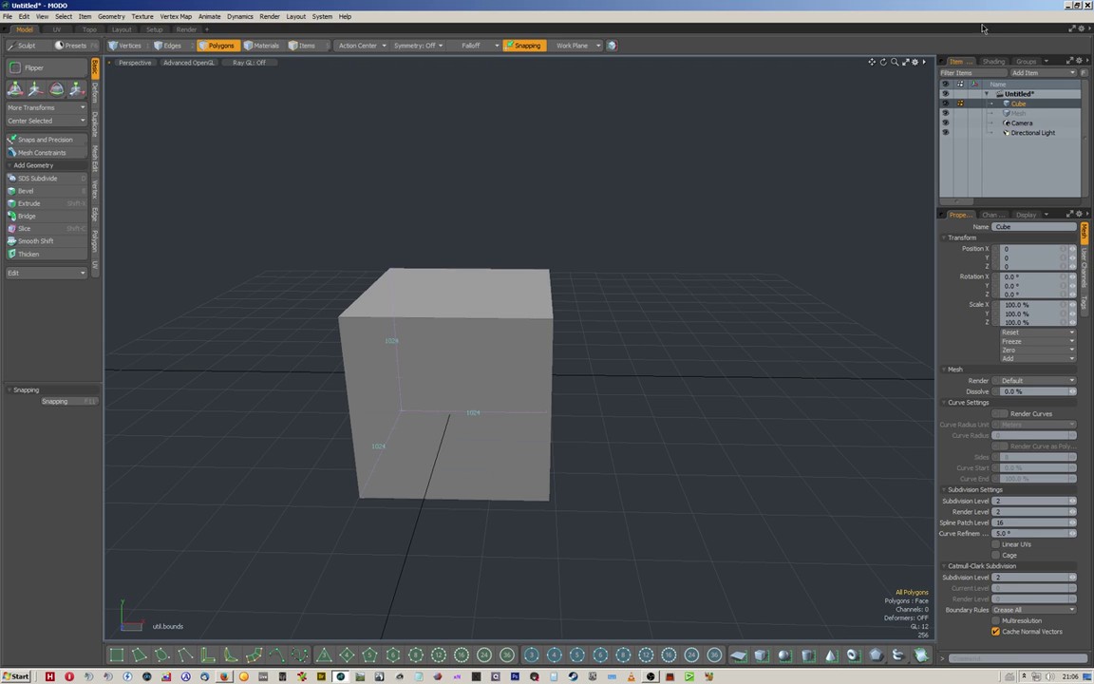
# Show the Shader Tree and set the render output to OSN with the QuickTool bake types.
pyautogui.click(994, 61)
pyautogui.press('space')
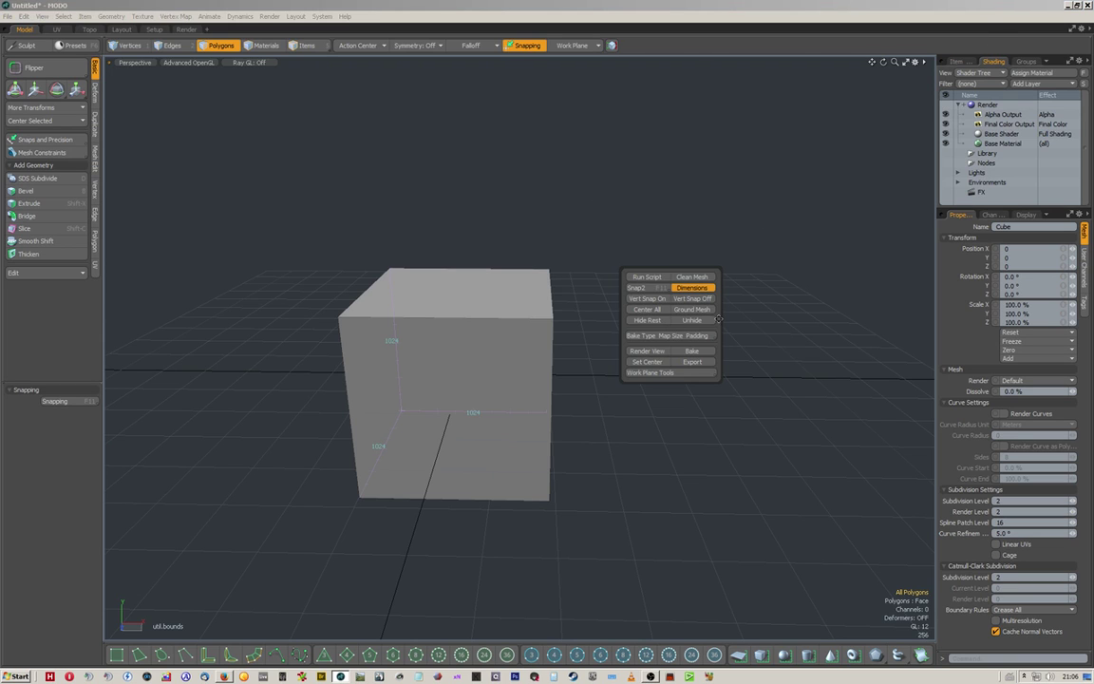
pyautogui.moveTo(665, 340)
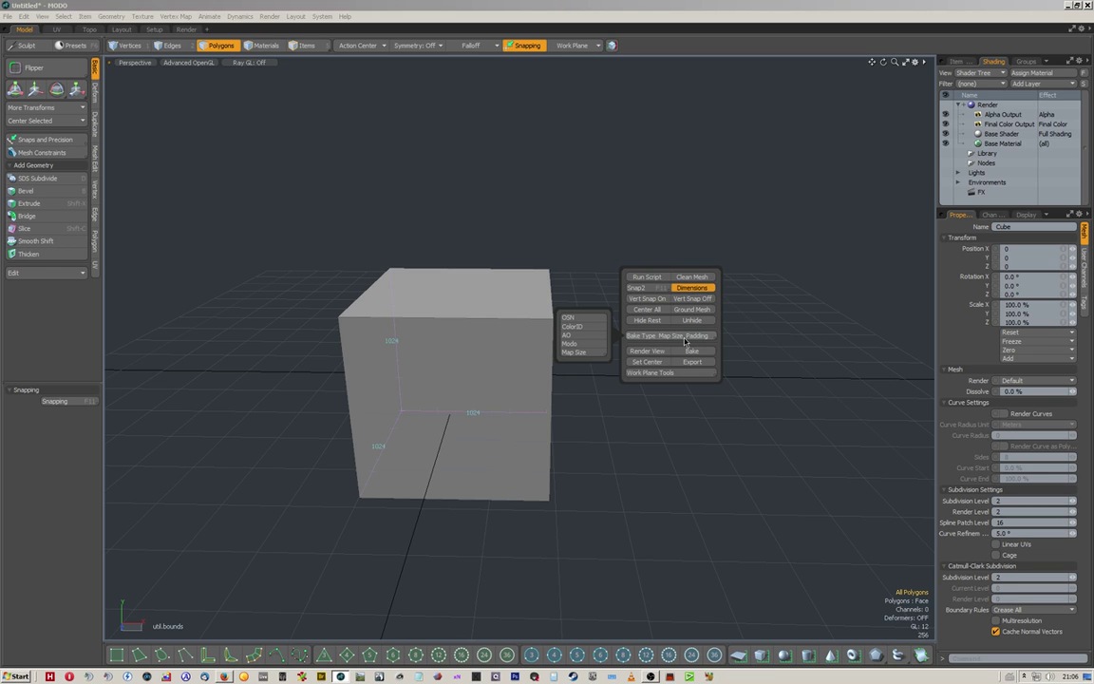
pyautogui.click(570, 318)
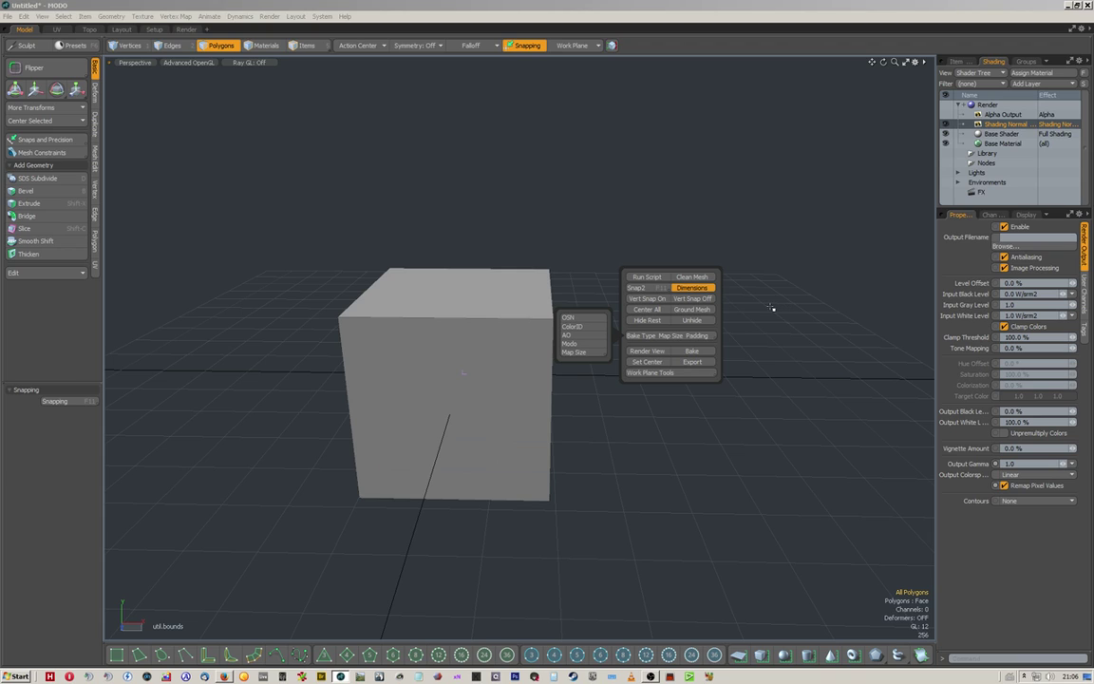
# Switch the bake type between ColorID and AO twice, finishing with Modo.
pyautogui.moveTo(582, 354)
pyautogui.click(579, 327)
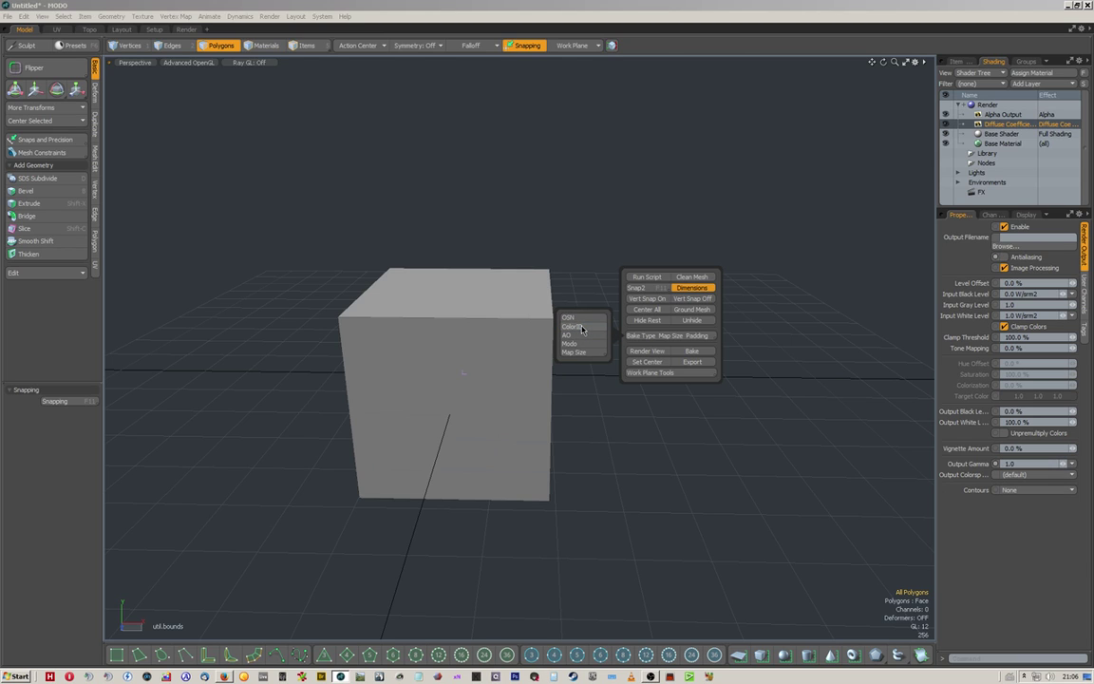
pyautogui.click(574, 335)
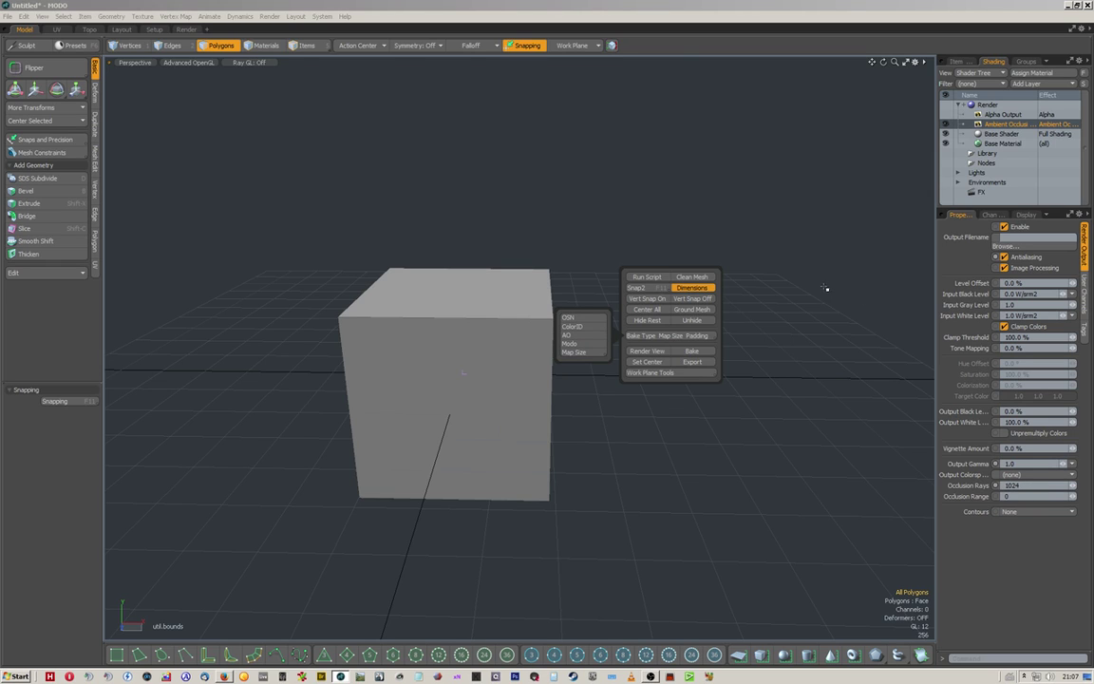
pyautogui.click(572, 326)
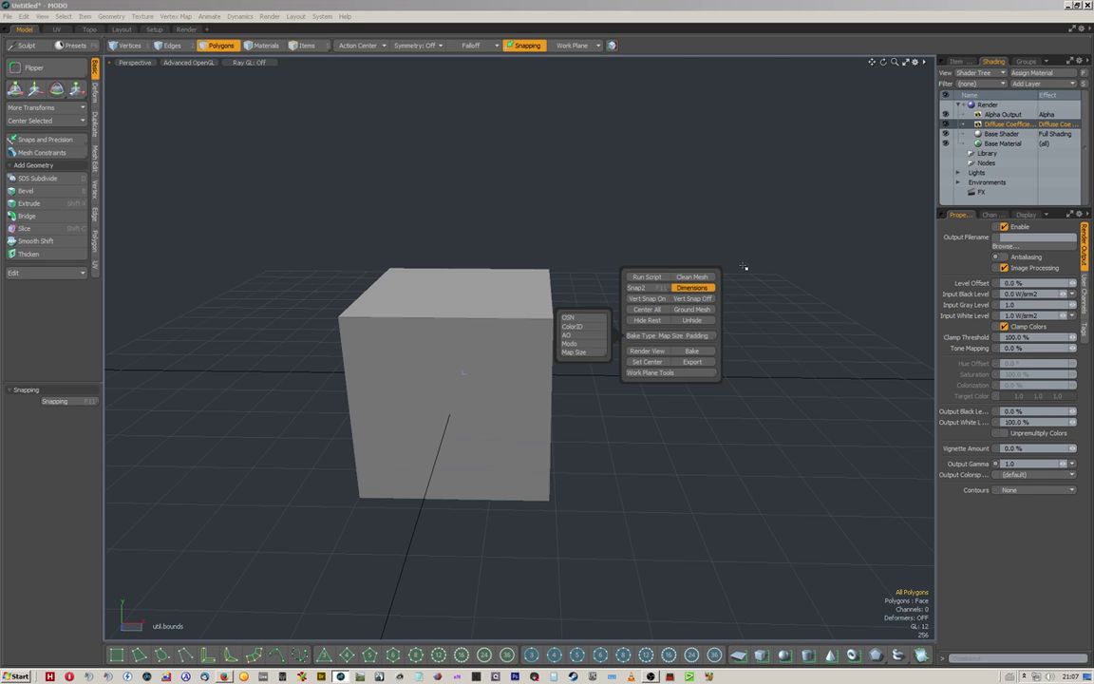
pyautogui.click(582, 337)
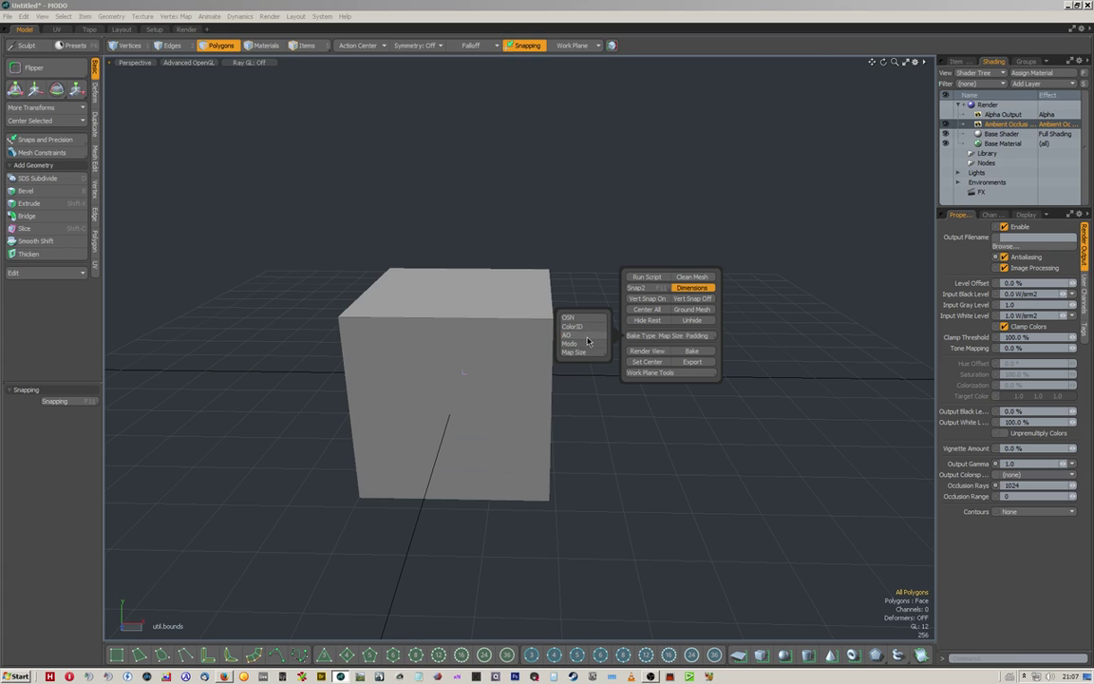
pyautogui.click(586, 345)
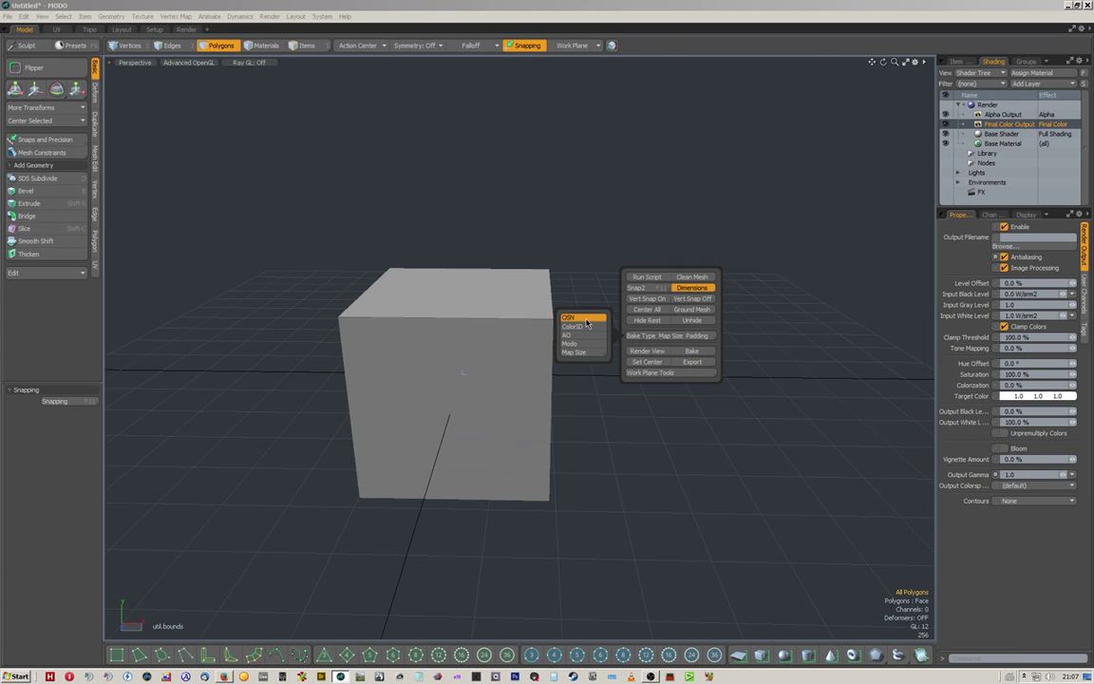
# Set the bake type to OSN and the map size to 2048x2048, and show the Bake Padding options.
pyautogui.click(586, 322)
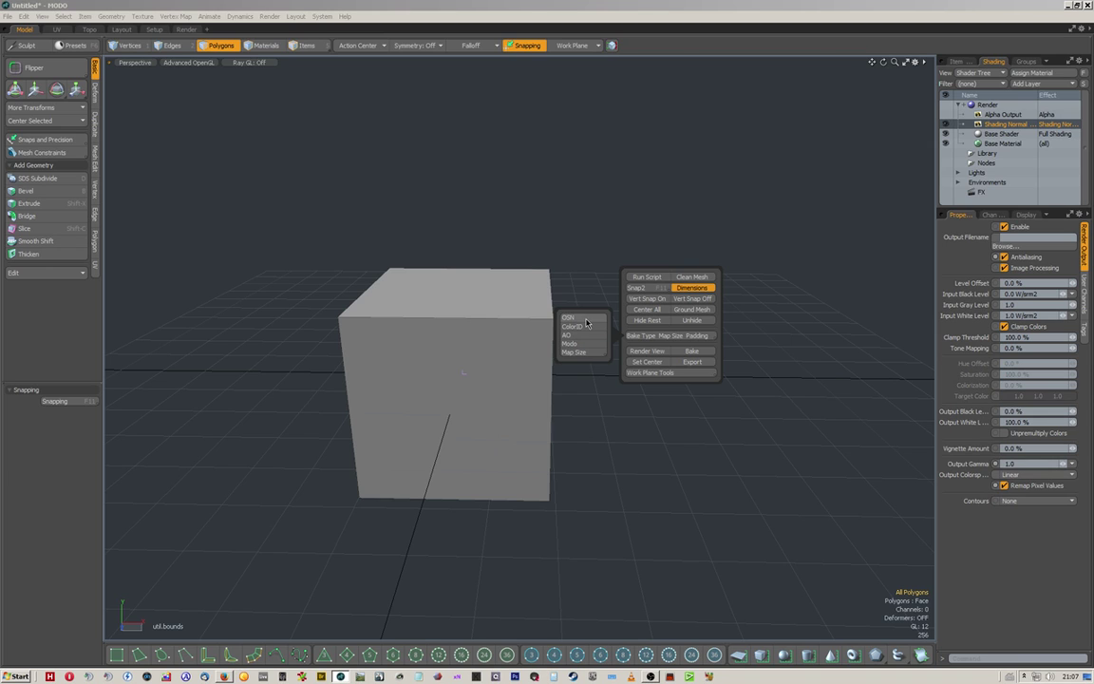
pyautogui.moveTo(575, 352)
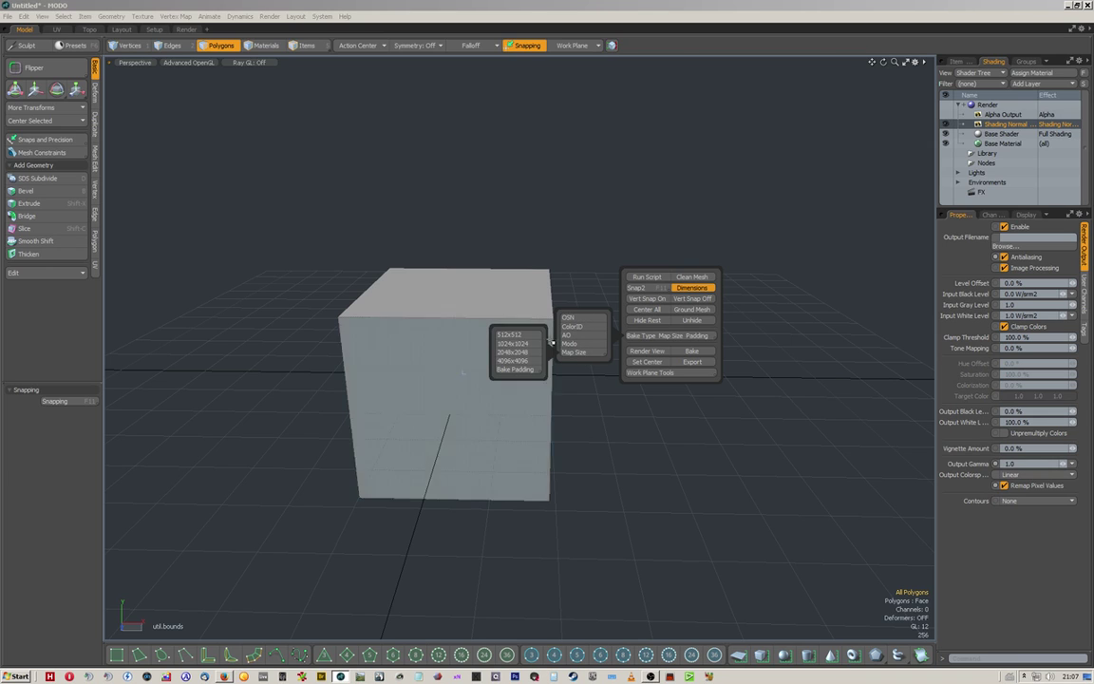
pyautogui.click(525, 352)
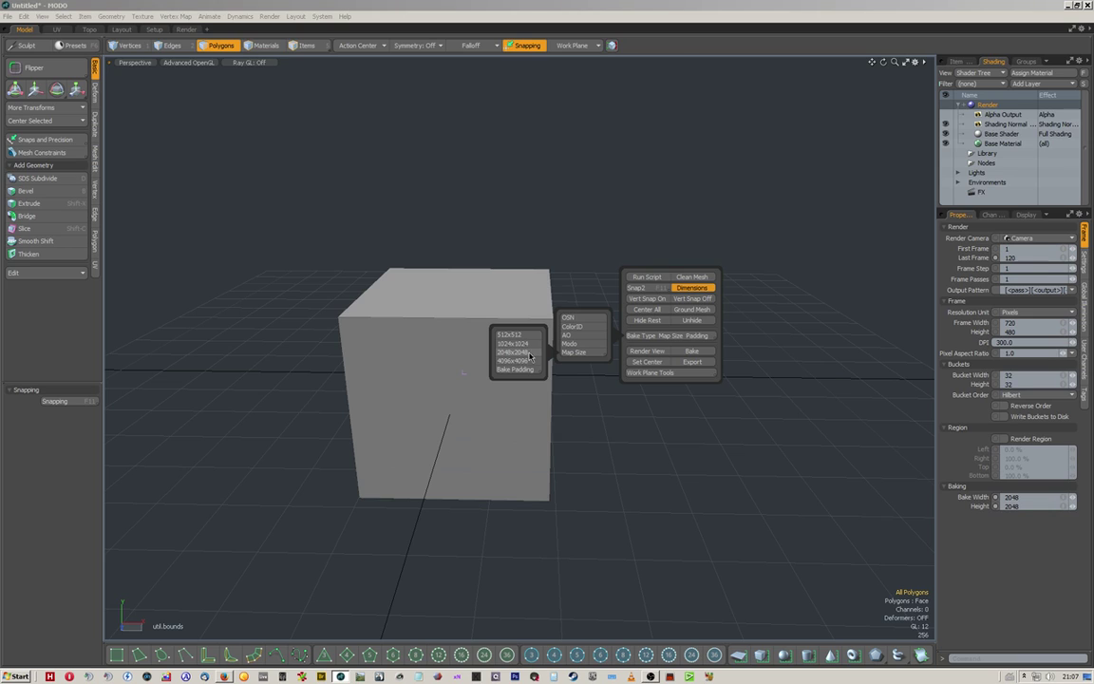
pyautogui.click(529, 344)
pyautogui.moveTo(533, 369)
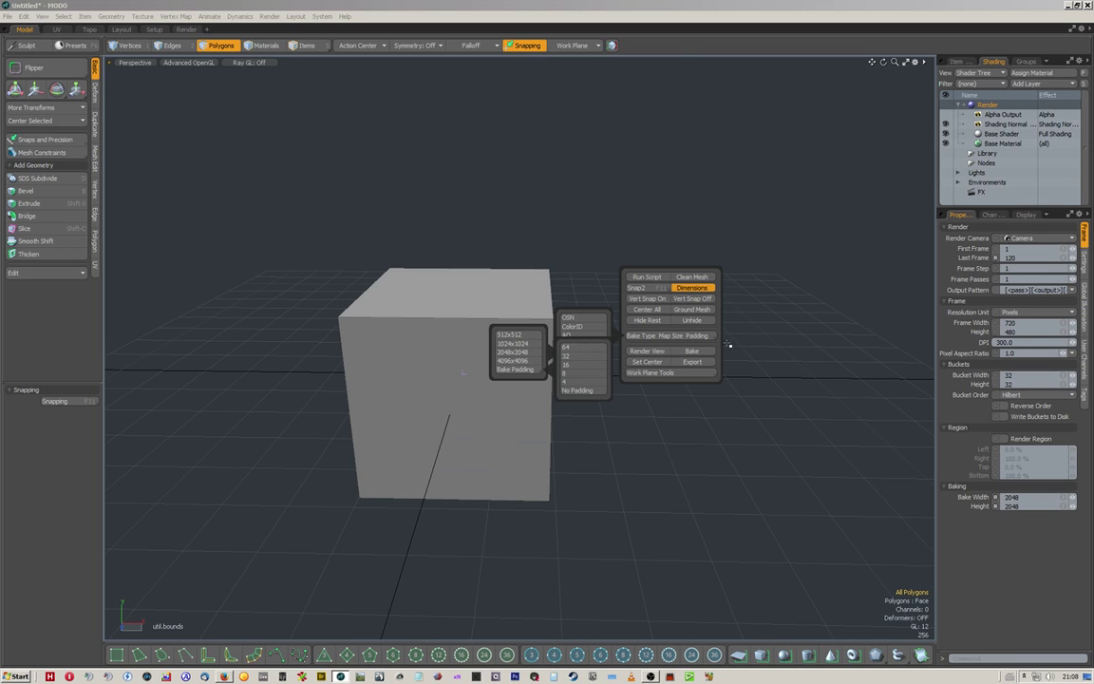
# Open the render view and the Bake Outputs from Object dialog from QuickTool, and close both without baking.
pyautogui.click(647, 350)
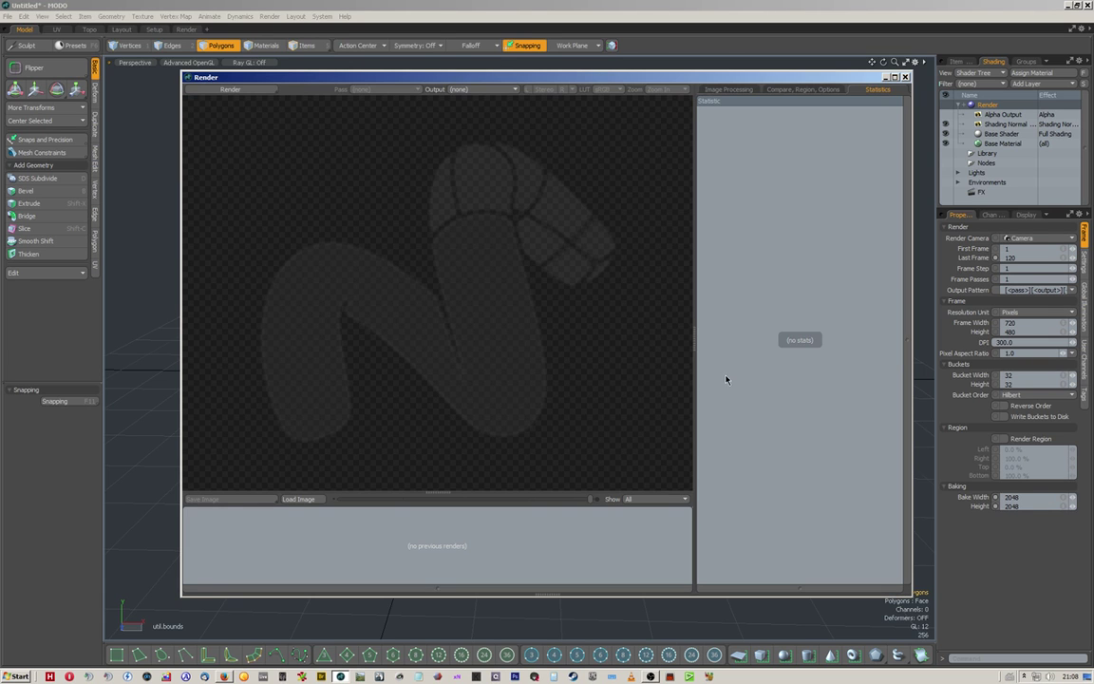
pyautogui.hotkey('alt', 'b')
pyautogui.click(746, 406)
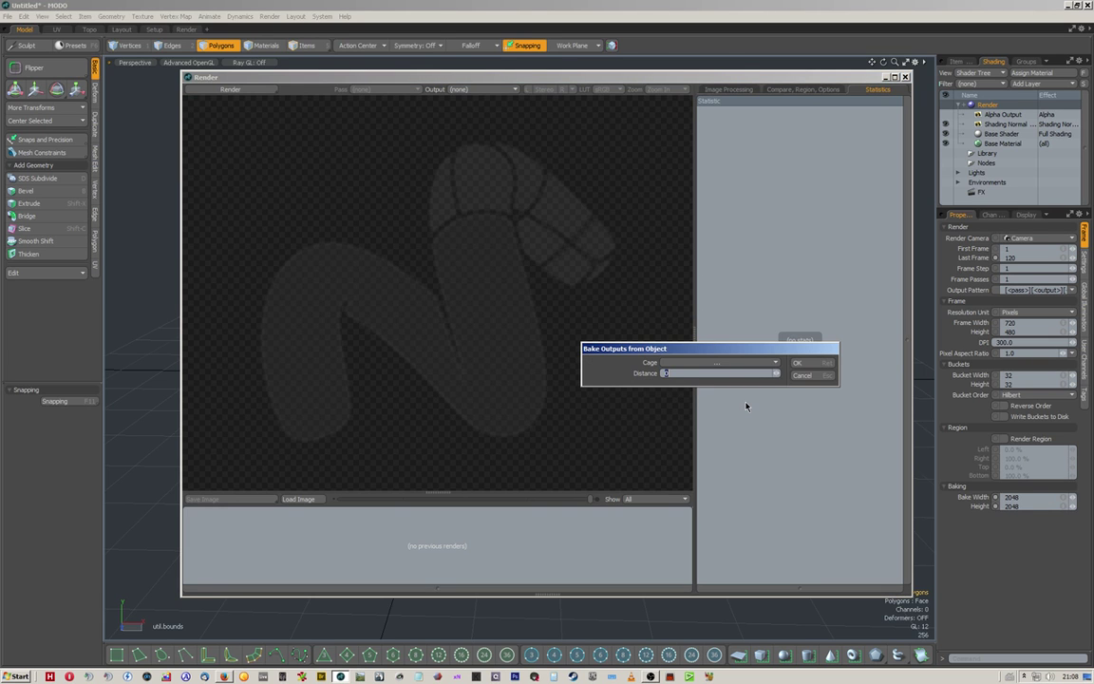
pyautogui.click(808, 379)
pyautogui.rightClick(808, 379)
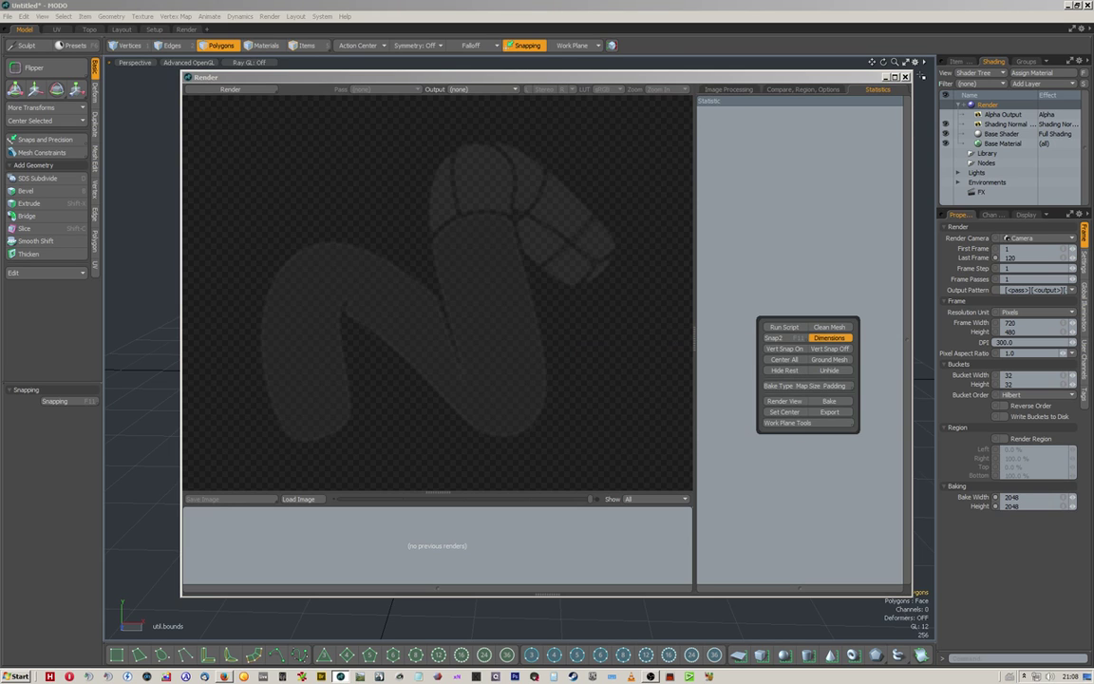
pyautogui.click(906, 79)
# Try to run QuickTool's Set Center on the cube without its mesh item selected.
pyautogui.keyDown('alt'); pyautogui.moveTo(578, 325); pyautogui.dragTo(542, 337); pyautogui.keyUp('alt')
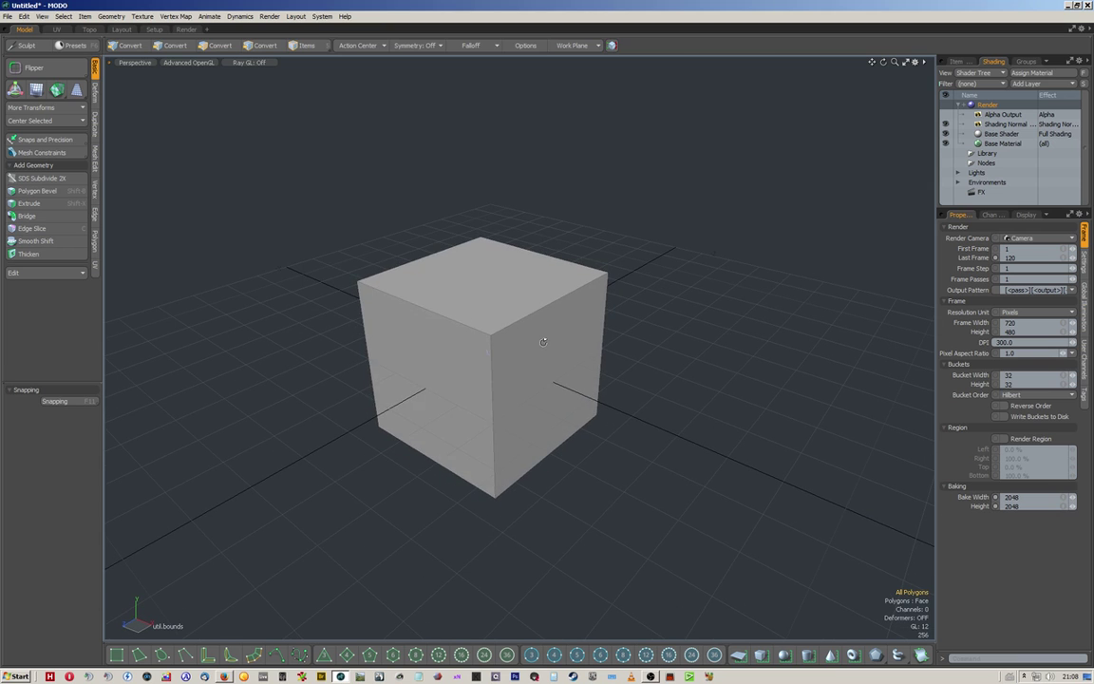
pyautogui.scroll(1, 498, 325)
pyautogui.scroll(-3, 498, 325)
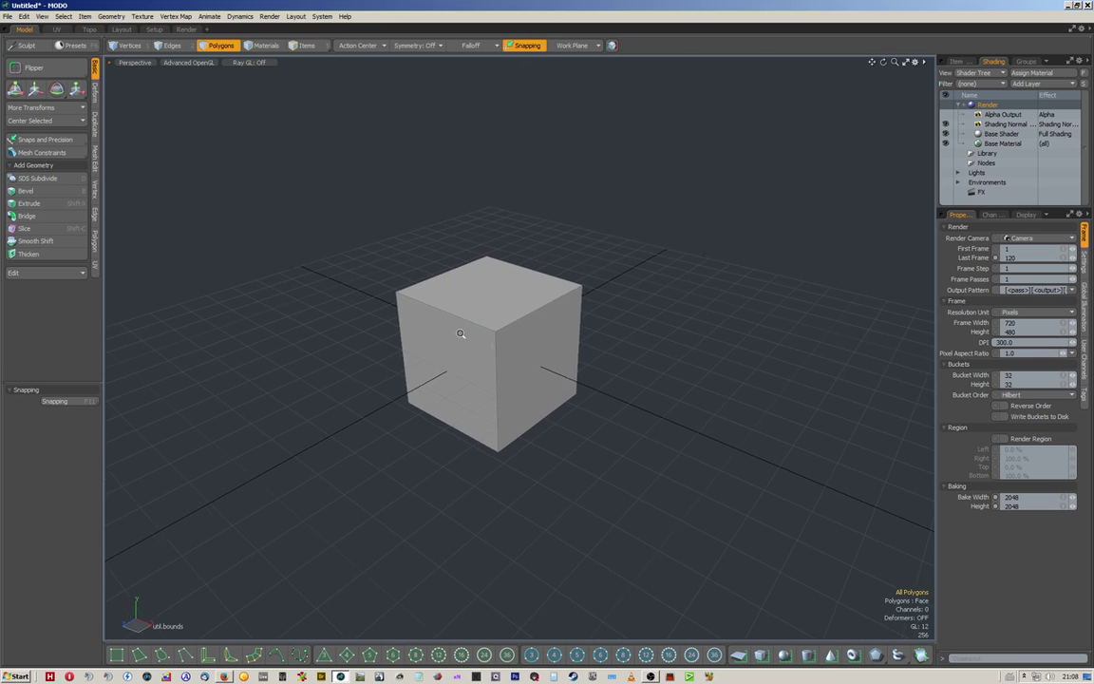
pyautogui.keyDown('alt'); pyautogui.moveTo(462, 334); pyautogui.dragTo(524, 368); pyautogui.keyUp('alt')
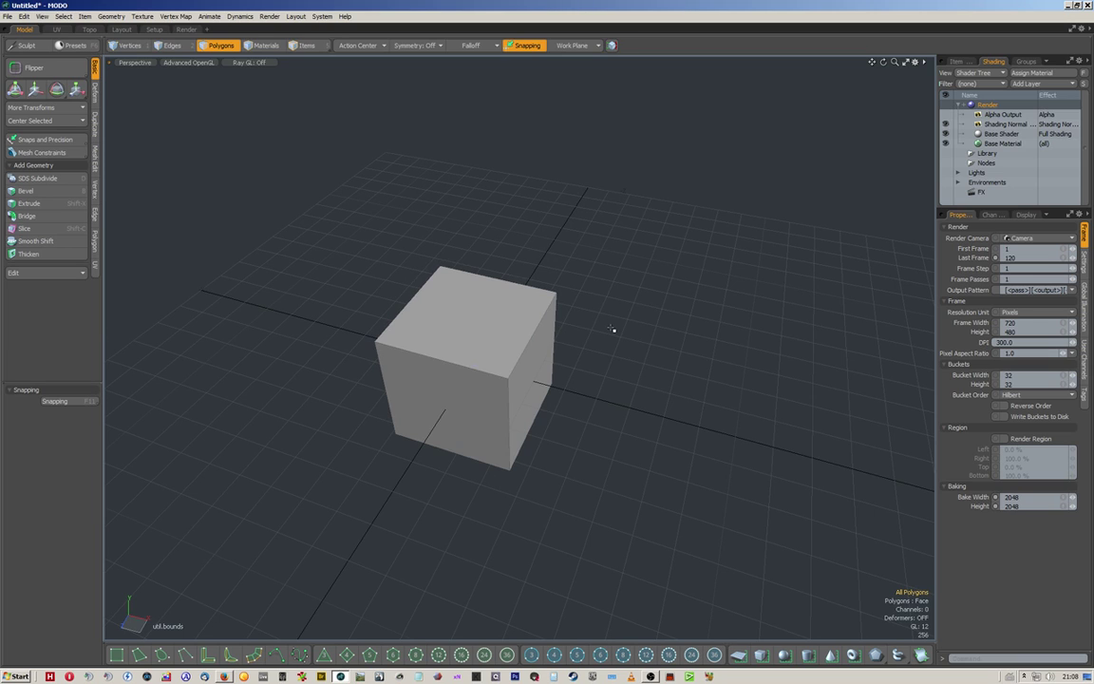
pyautogui.press('space')
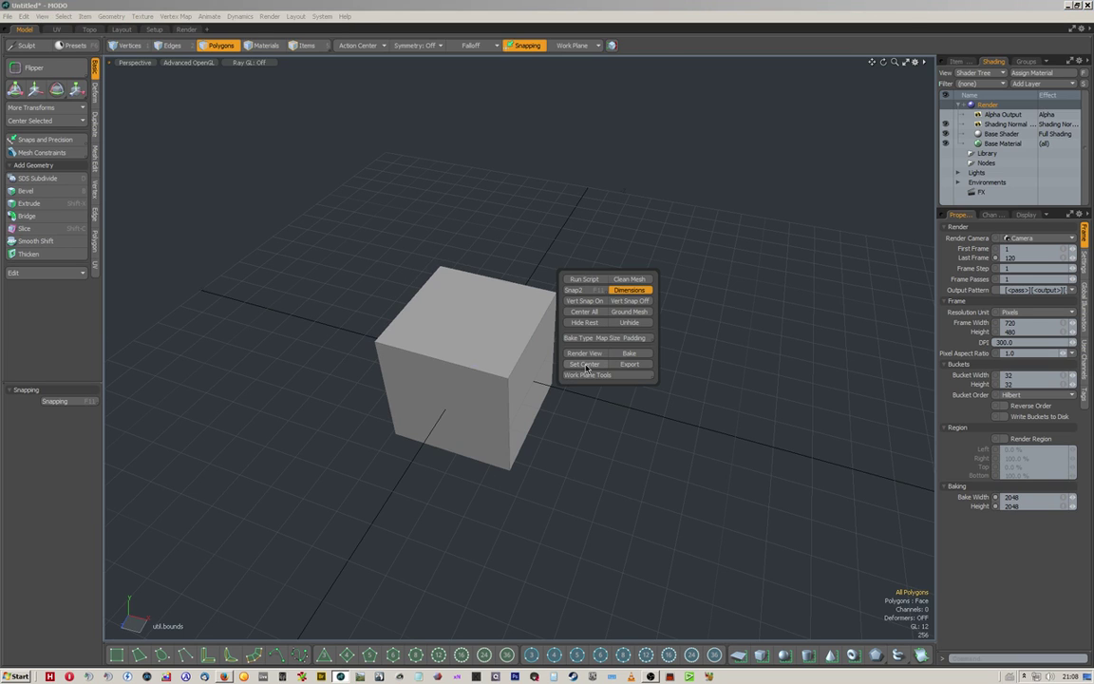
pyautogui.click(586, 367)
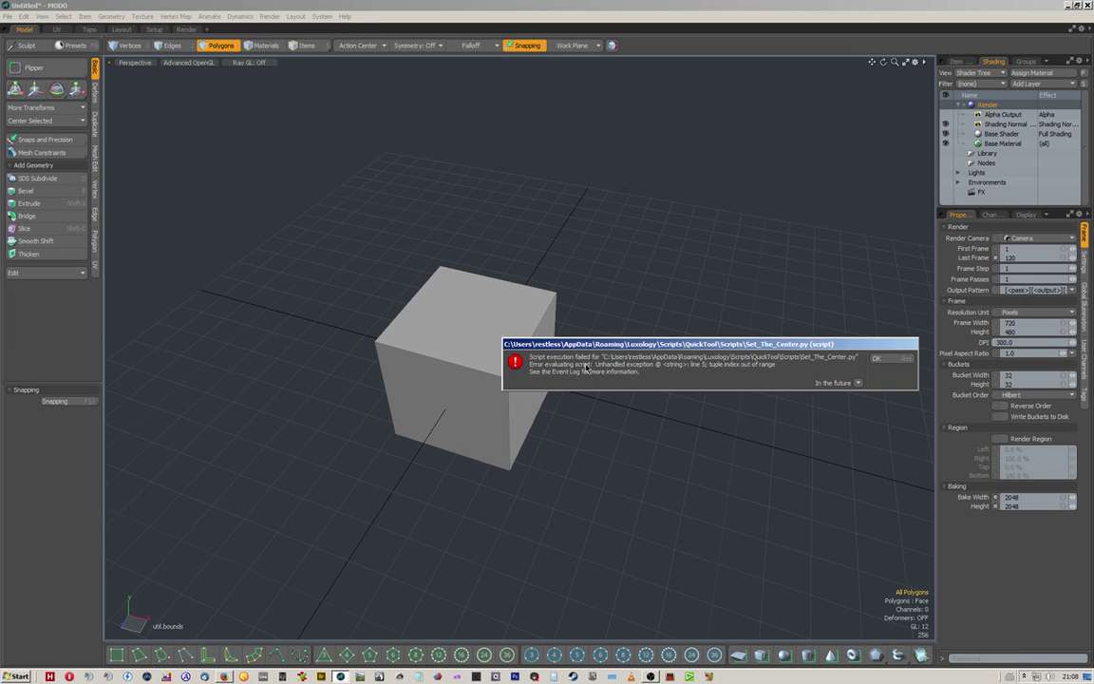
pyautogui.click(887, 363)
# Select the Cube item in the item list and run Set Center on it.
pyautogui.press('q')
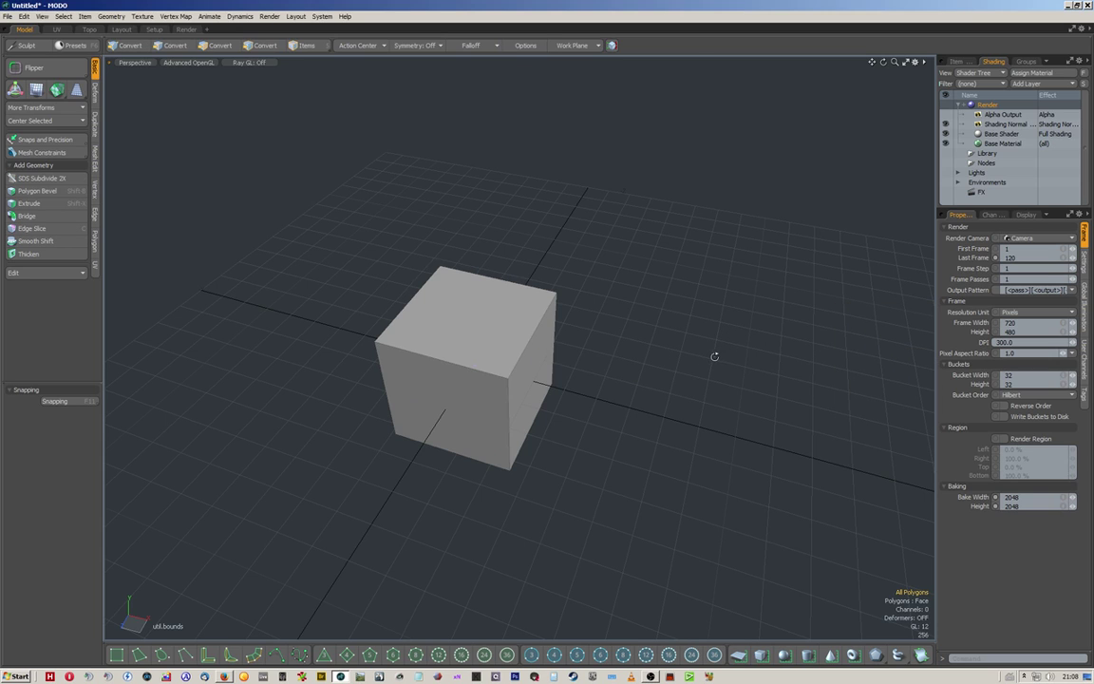
pyautogui.click(957, 61)
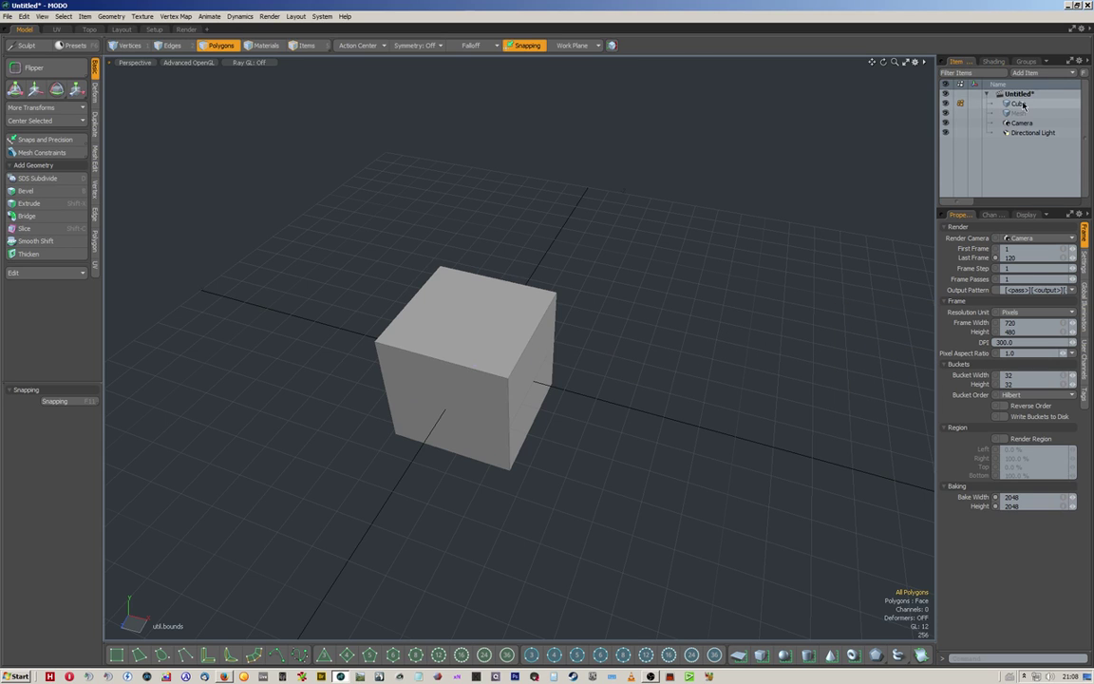
pyautogui.click(1018, 105)
pyautogui.press('q')
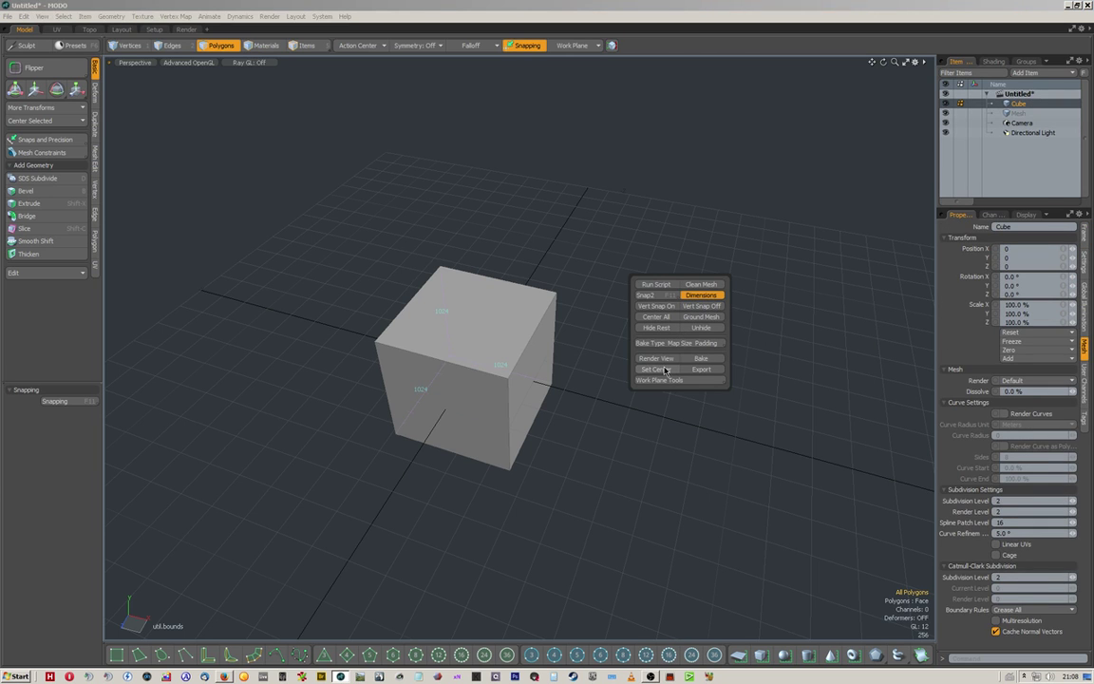
pyautogui.click(662, 371)
pyautogui.moveTo(521, 361)
pyautogui.keyDown('alt'); pyautogui.mouseDown()
pyautogui.moveTo(511, 357)
pyautogui.moveTo(537, 348)
pyautogui.mouseUp(); pyautogui.keyUp('alt')
# Turn on vertex snapping and move the cube's center to its upper corner at 512, 512, -512.
pyautogui.press('x')
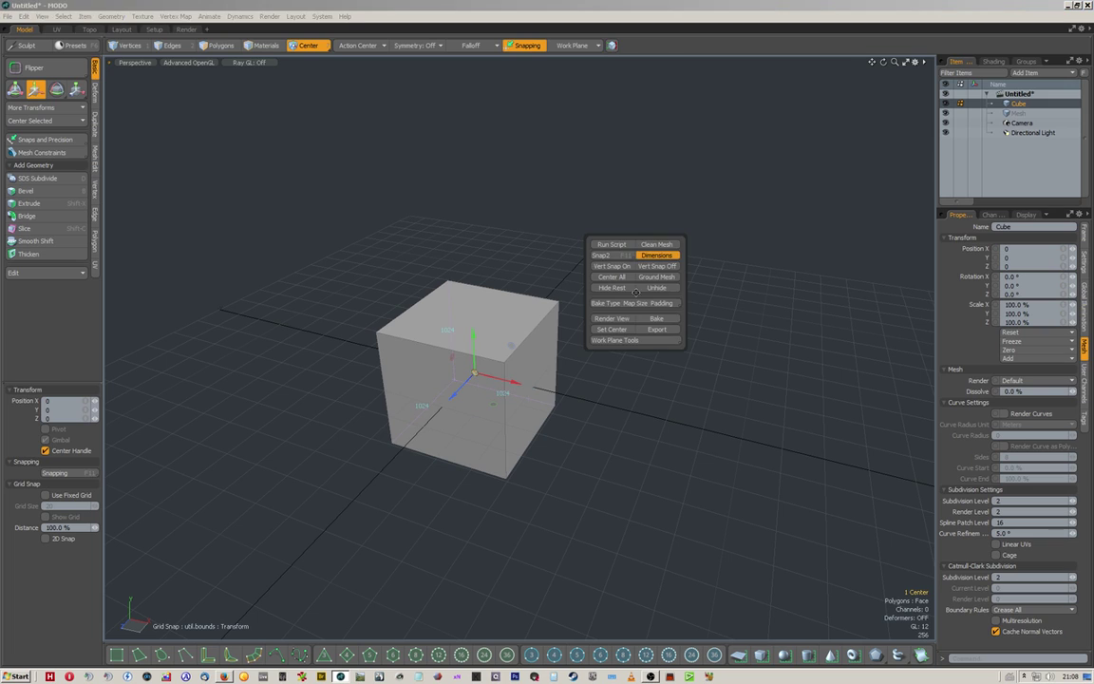
pyautogui.press('q')
pyautogui.click(612, 266)
pyautogui.moveTo(473, 374); pyautogui.dragTo(481, 431)
pyautogui.moveTo(506, 389); pyautogui.dragTo(749, 240)
pyautogui.scroll(5, 464, 327)
pyautogui.keyDown('alt'); pyautogui.moveTo(578, 292); pyautogui.dragTo(512, 305); pyautogui.keyUp('alt')
pyautogui.moveTo(666, 312); pyautogui.dragTo(801, 295)
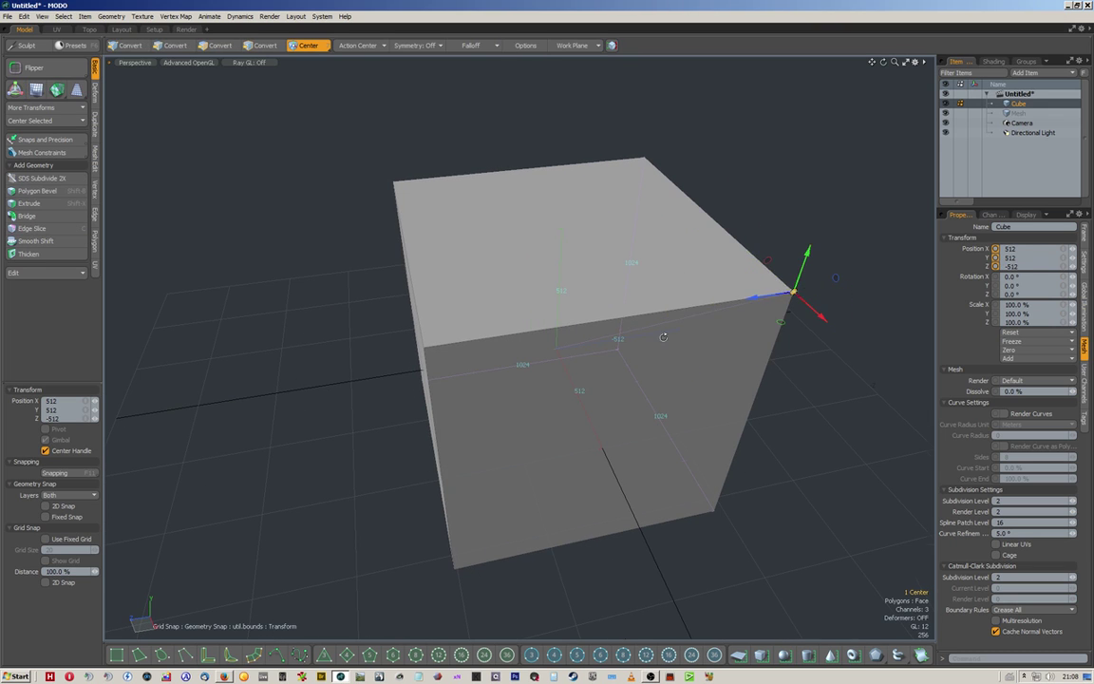
# Leave the center move and run QuickTool's Export on the selected cube in Autodesk FBX 2013 format.
pyautogui.keyDown('alt'); pyautogui.moveTo(663, 333); pyautogui.dragTo(435, 373); pyautogui.keyUp('alt')
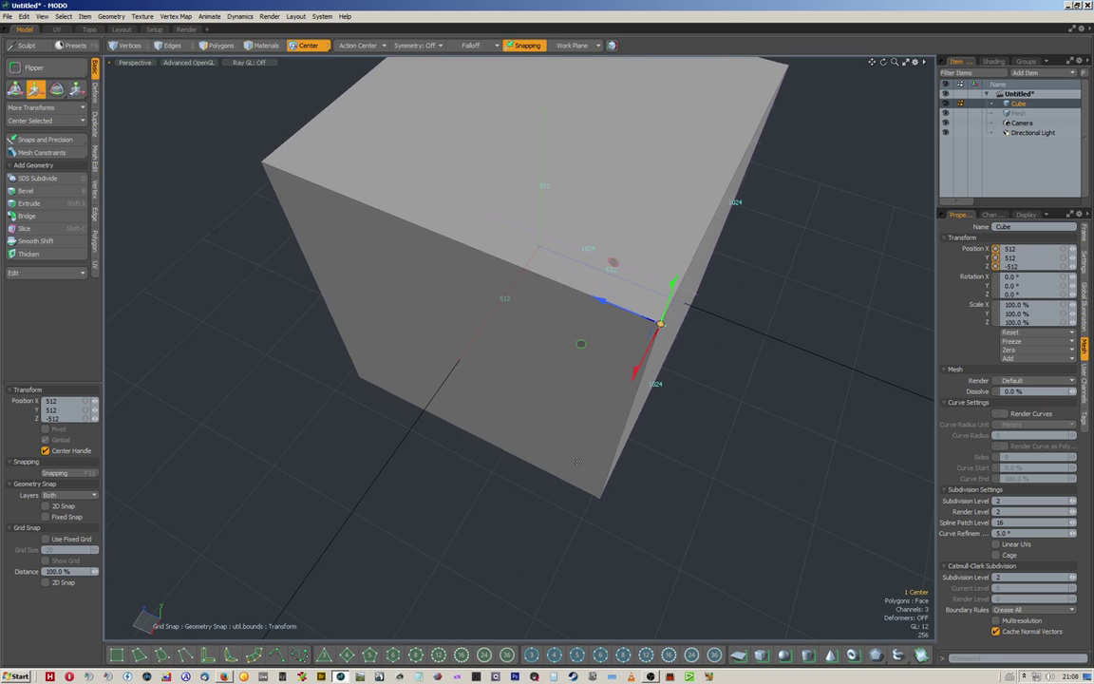
pyautogui.keyDown('alt'); pyautogui.moveTo(646, 404); pyautogui.dragTo(510, 418); pyautogui.keyUp('alt')
pyautogui.keyDown('alt'); pyautogui.keyDown('shift'); pyautogui.moveTo(597, 361); pyautogui.dragTo(495, 270); pyautogui.keyUp('shift'); pyautogui.keyUp('alt')
pyautogui.keyDown('alt'); pyautogui.moveTo(596, 254); pyautogui.dragTo(682, 344); pyautogui.keyUp('alt')
pyautogui.press('space')
pyautogui.press('`')
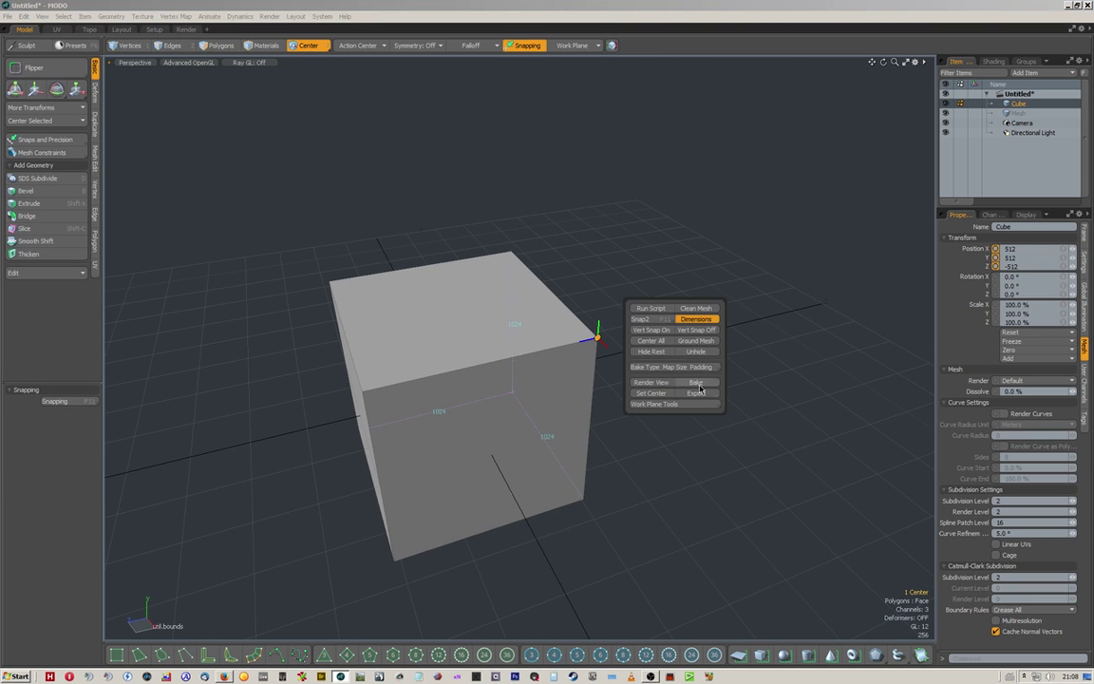
pyautogui.click(698, 394)
pyautogui.click(708, 353)
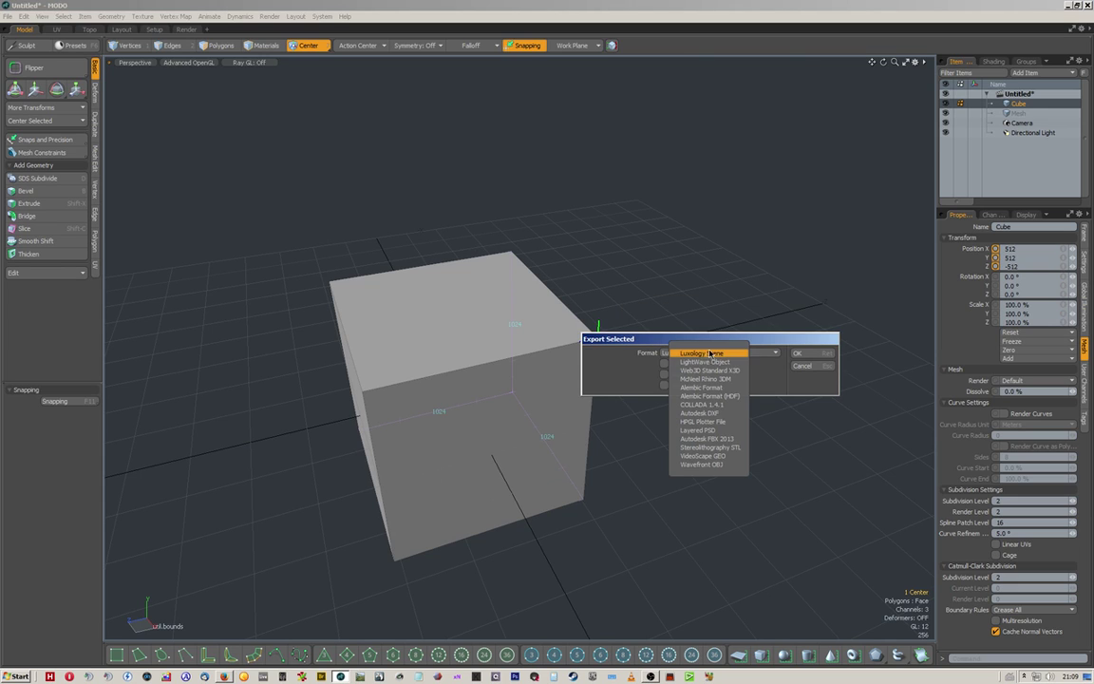
pyautogui.click(708, 439)
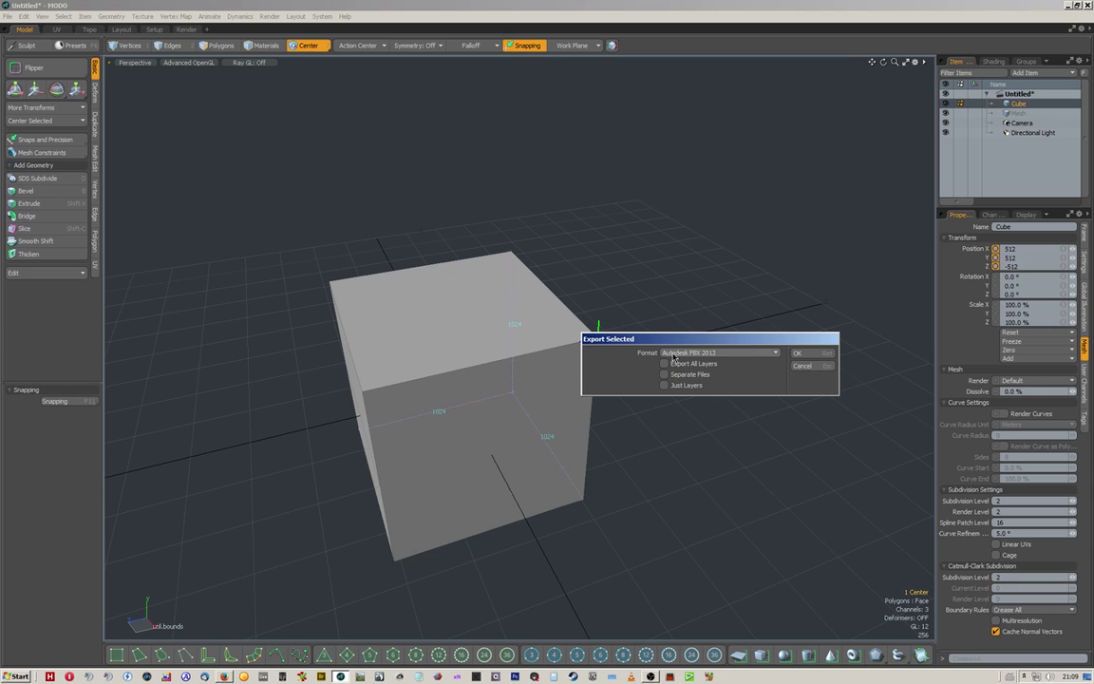
pyautogui.click(798, 352)
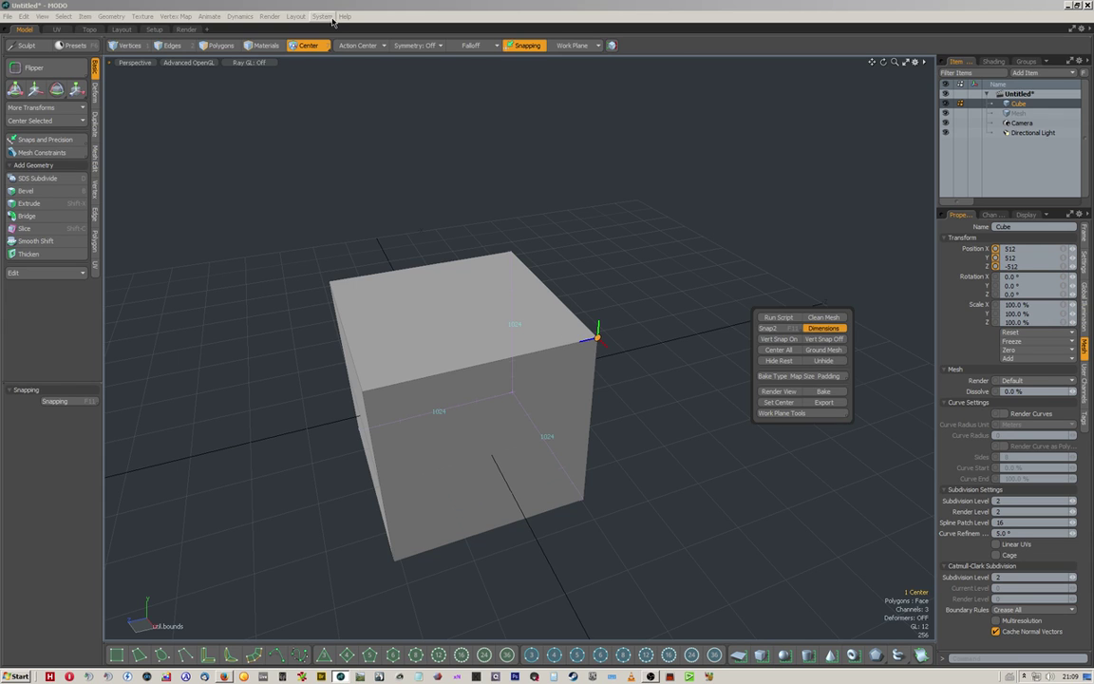
# Set the export type to Export selection in the FBX I/O preferences, and close the preferences.
pyautogui.click(325, 16)
pyautogui.click(294, 30)
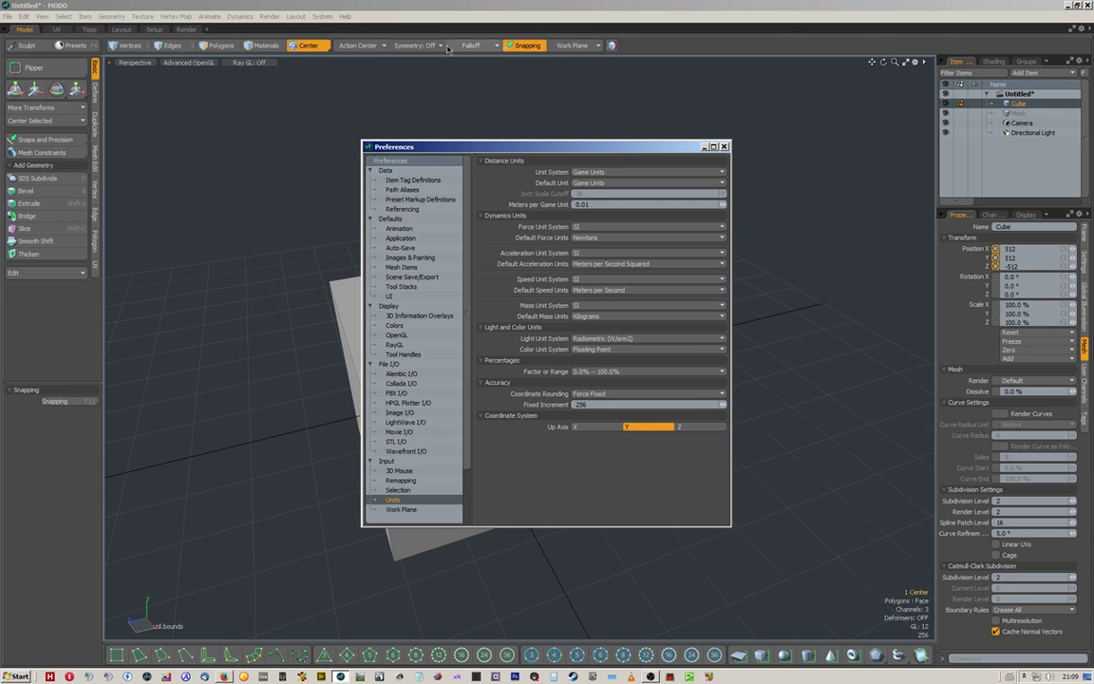
pyautogui.click(397, 393)
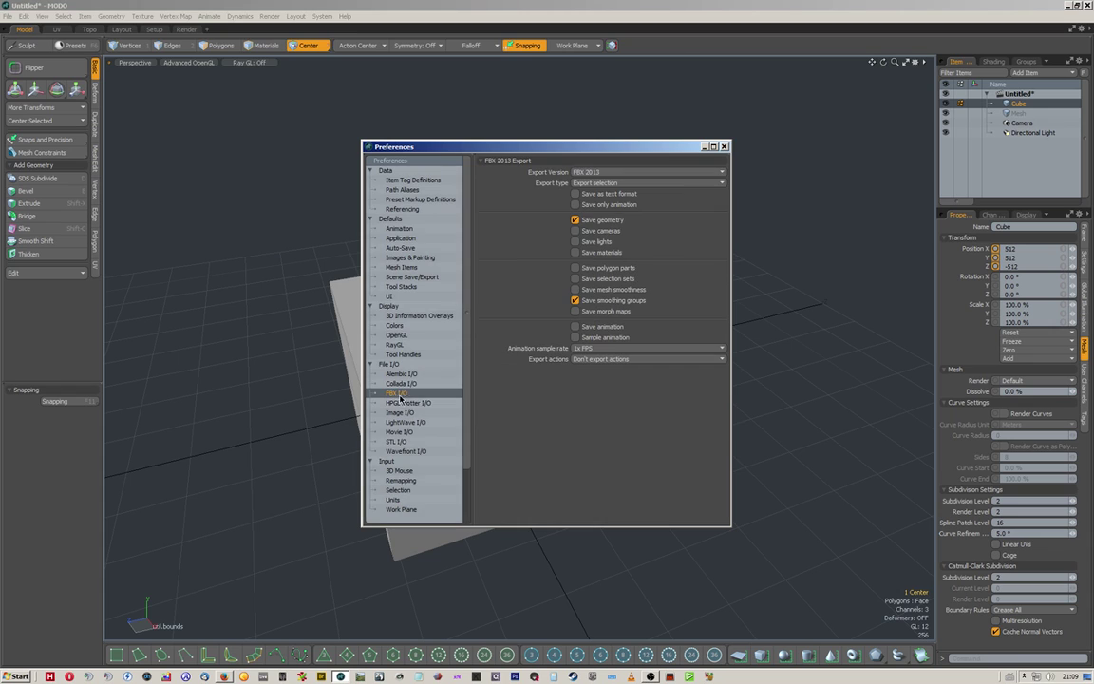
pyautogui.click(561, 183)
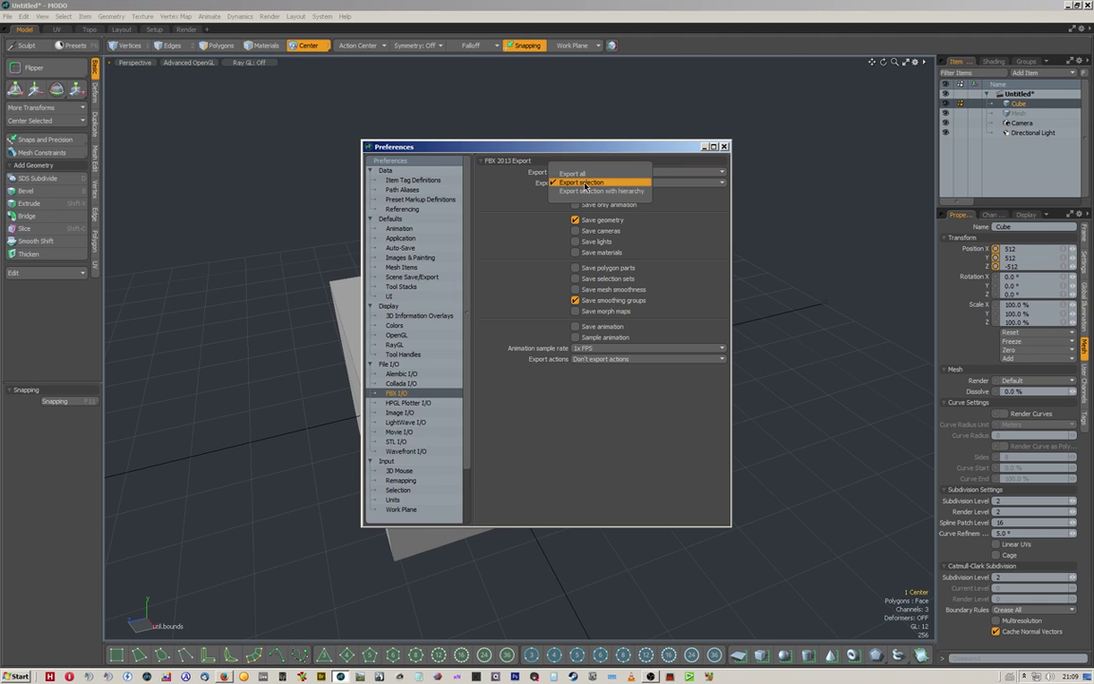
pyautogui.click(585, 182)
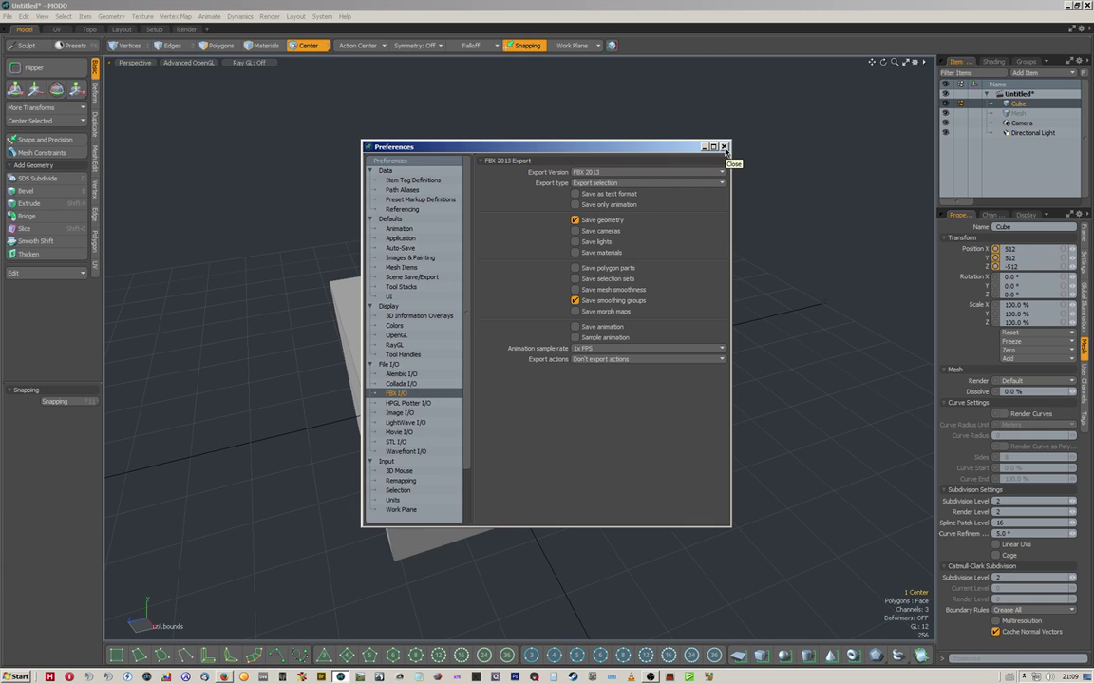
pyautogui.click(724, 149)
pyautogui.keyDown('alt'); pyautogui.moveTo(735, 389); pyautogui.dragTo(395, 334); pyautogui.keyUp('alt')
pyautogui.scroll(5, 462, 354)
pyautogui.scroll(-5, 395, 335)
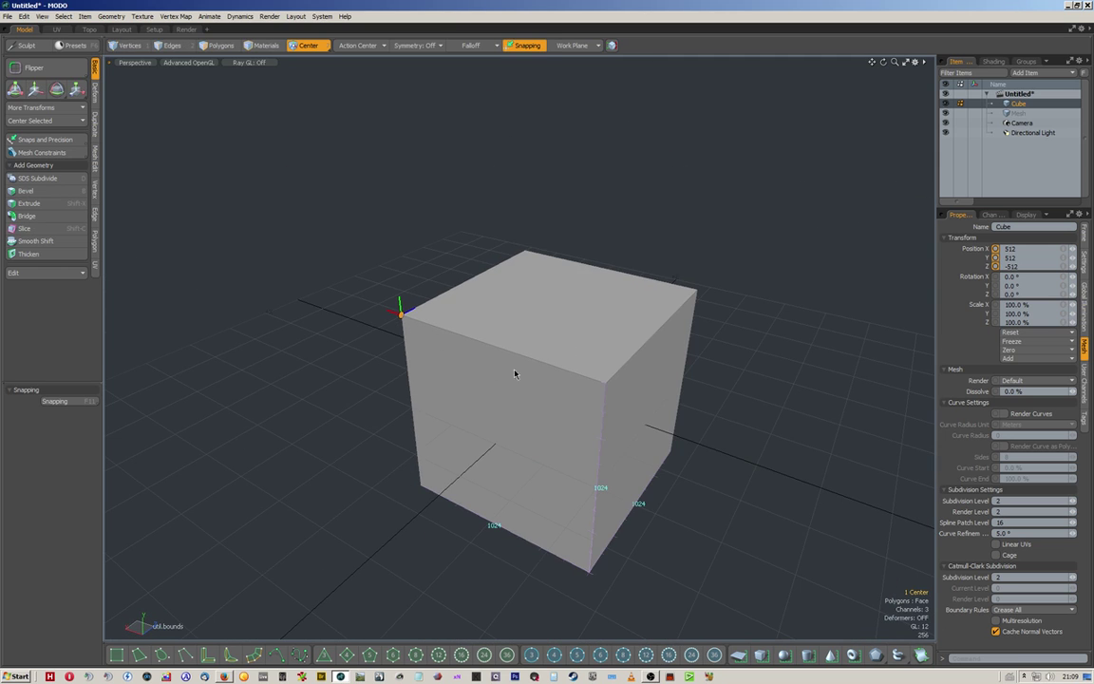
pyautogui.keyDown('alt'); pyautogui.moveTo(512, 371); pyautogui.dragTo(629, 412); pyautogui.keyUp('alt')
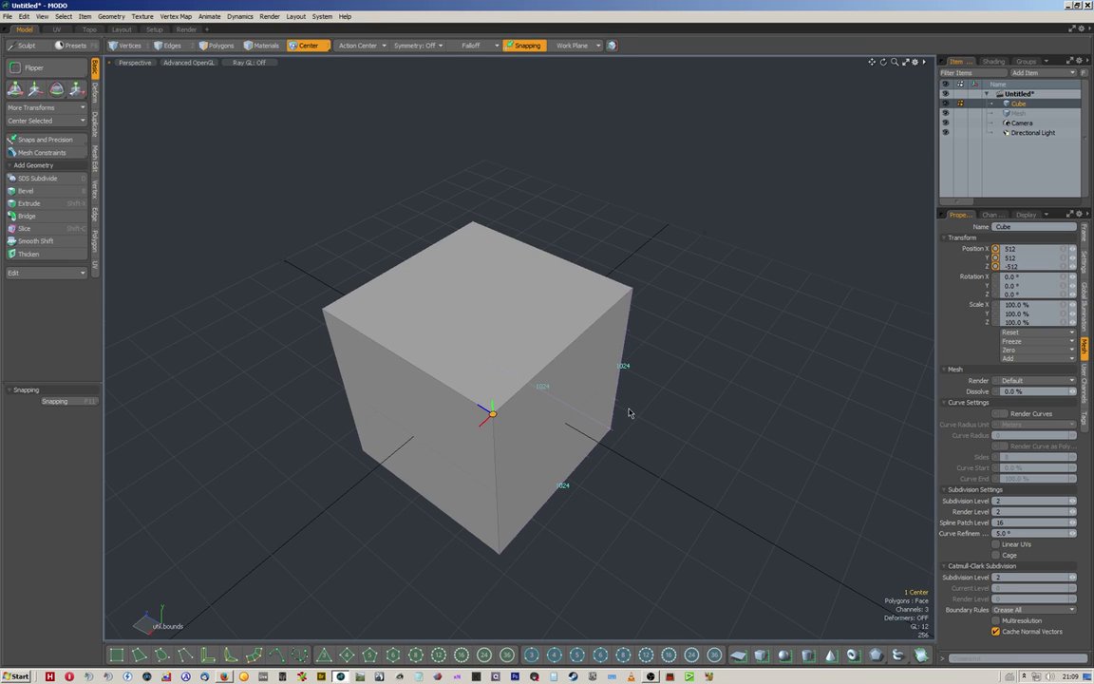
pyautogui.press('space')
# Review the QuickTool form's groups and commands in the Form Editor, and close the editor.
pyautogui.click(297, 17)
pyautogui.moveTo(321, 17)
pyautogui.click(247, 38)
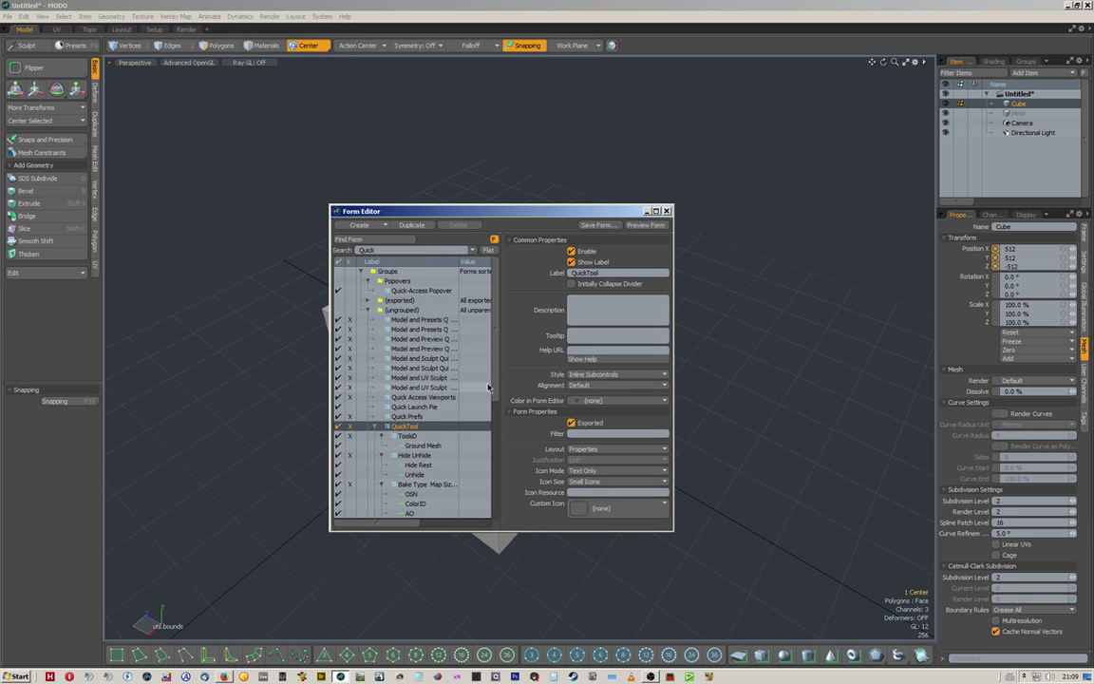
pyautogui.scroll(-5, 437, 380)
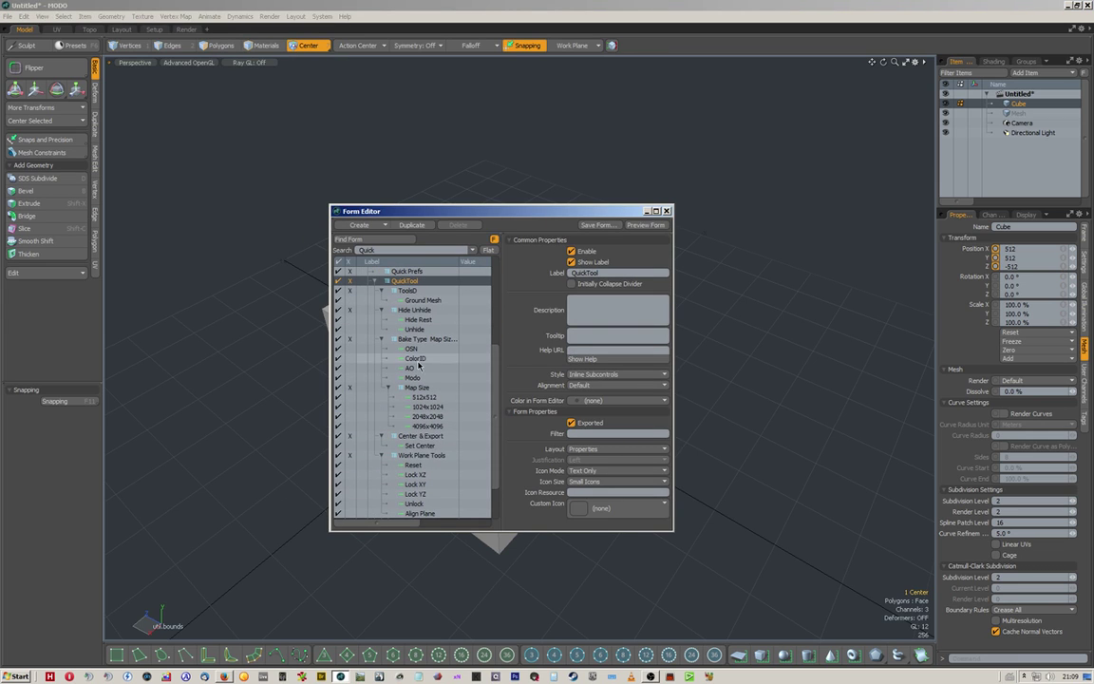
pyautogui.scroll(-2, 414, 432)
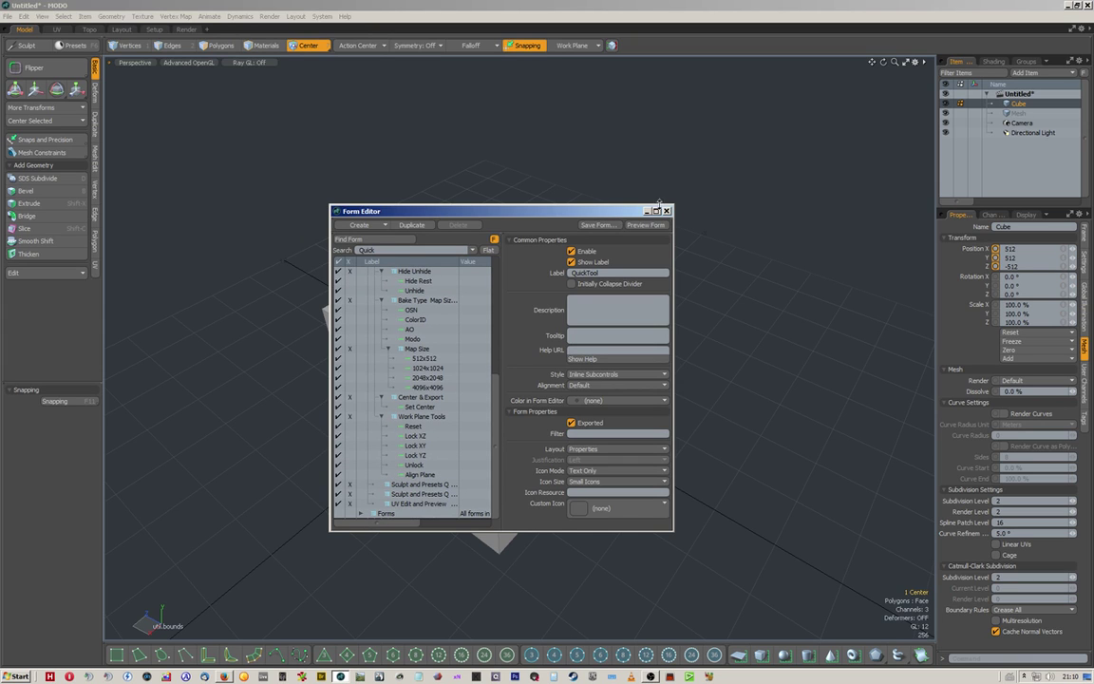
pyautogui.click(667, 211)
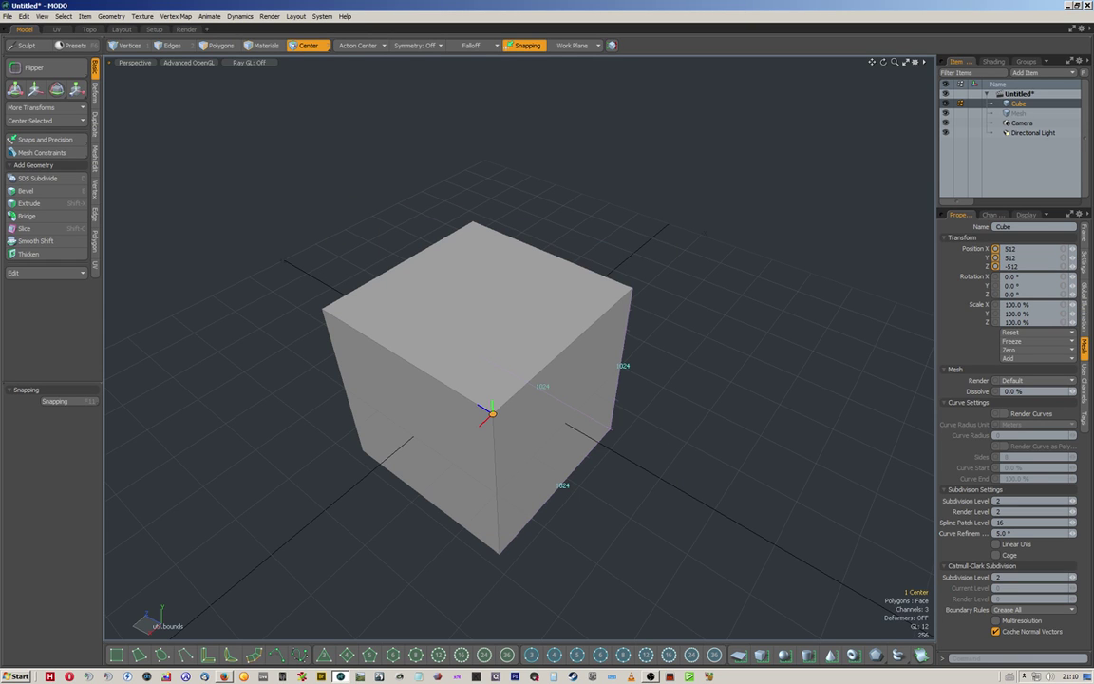